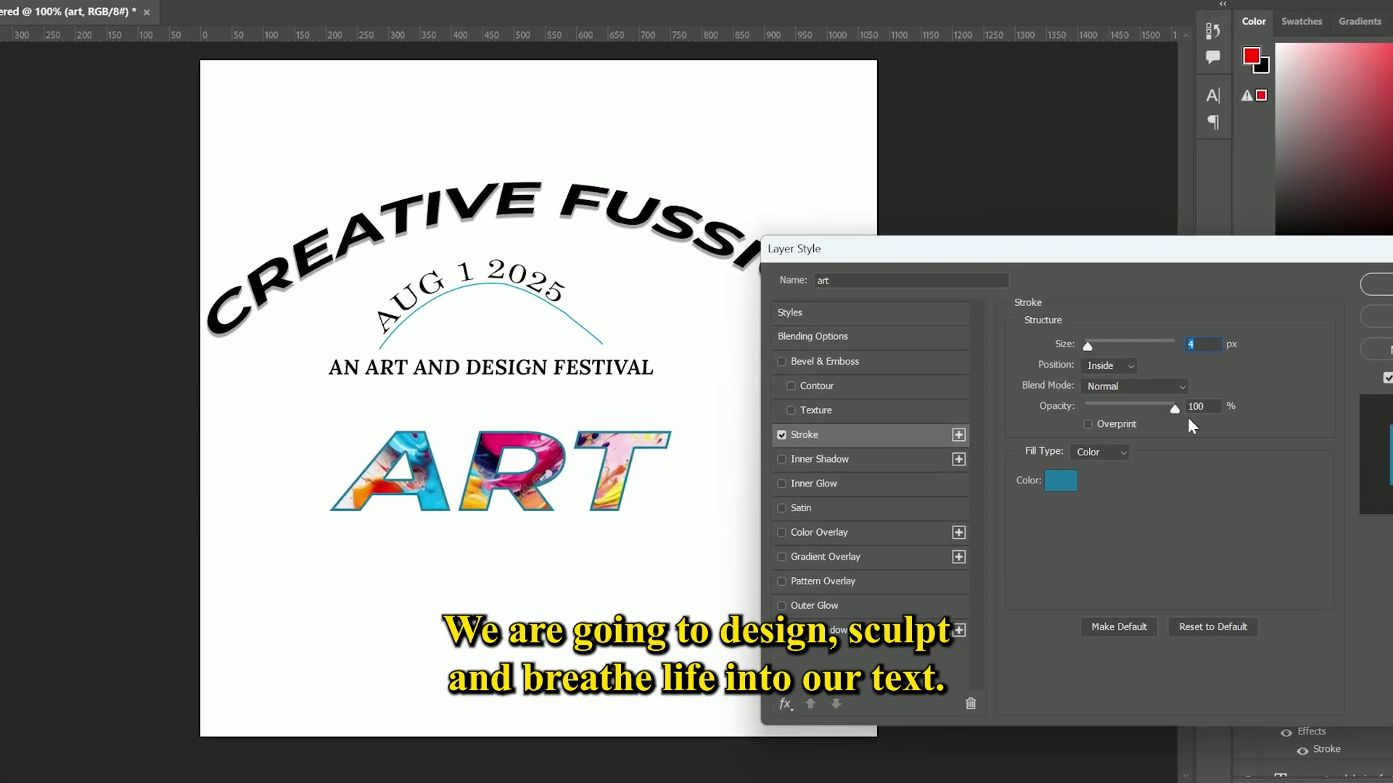
drag(1110, 408, 1098, 408)
key(Return)
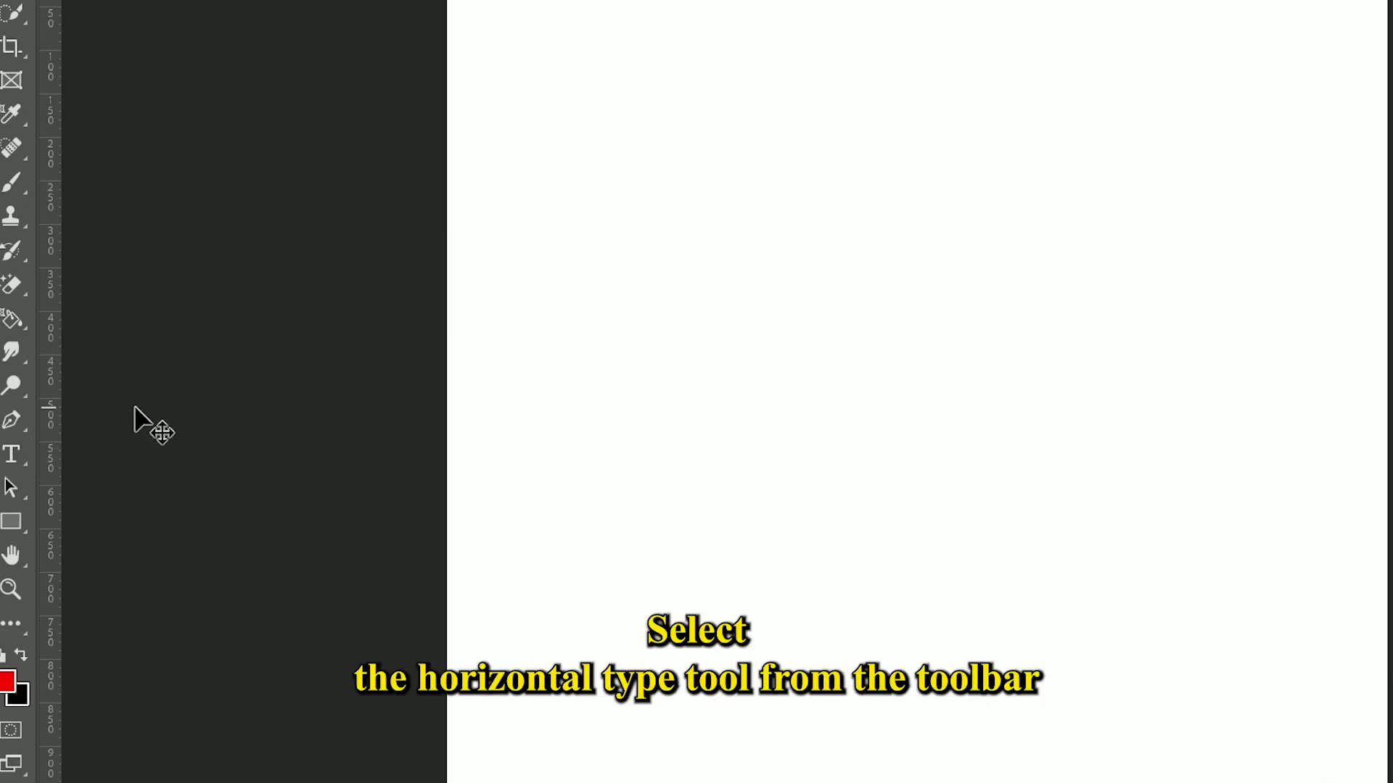
Add a horizontal text layer reading "creative fussion" to the canvas as the headline.
right_click(14, 453)
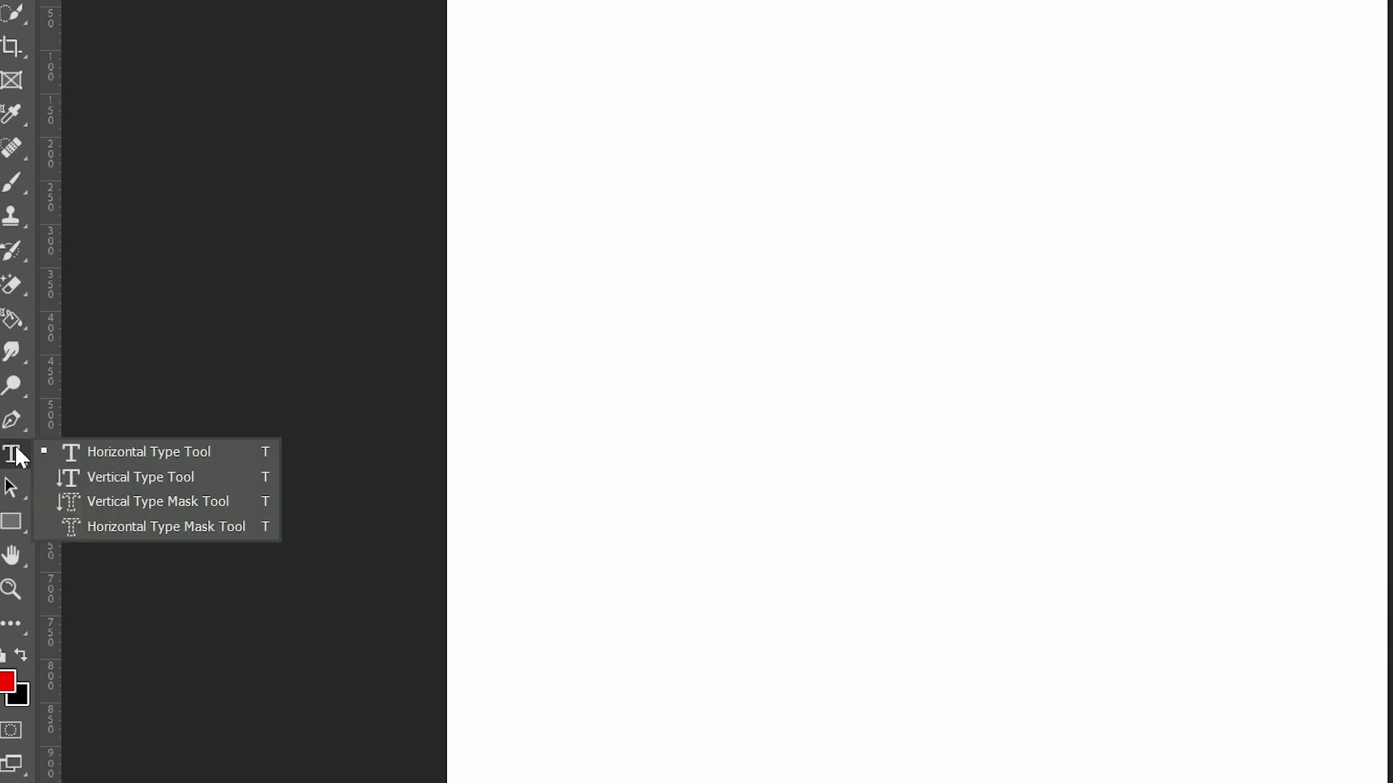
click(164, 447)
click(561, 342)
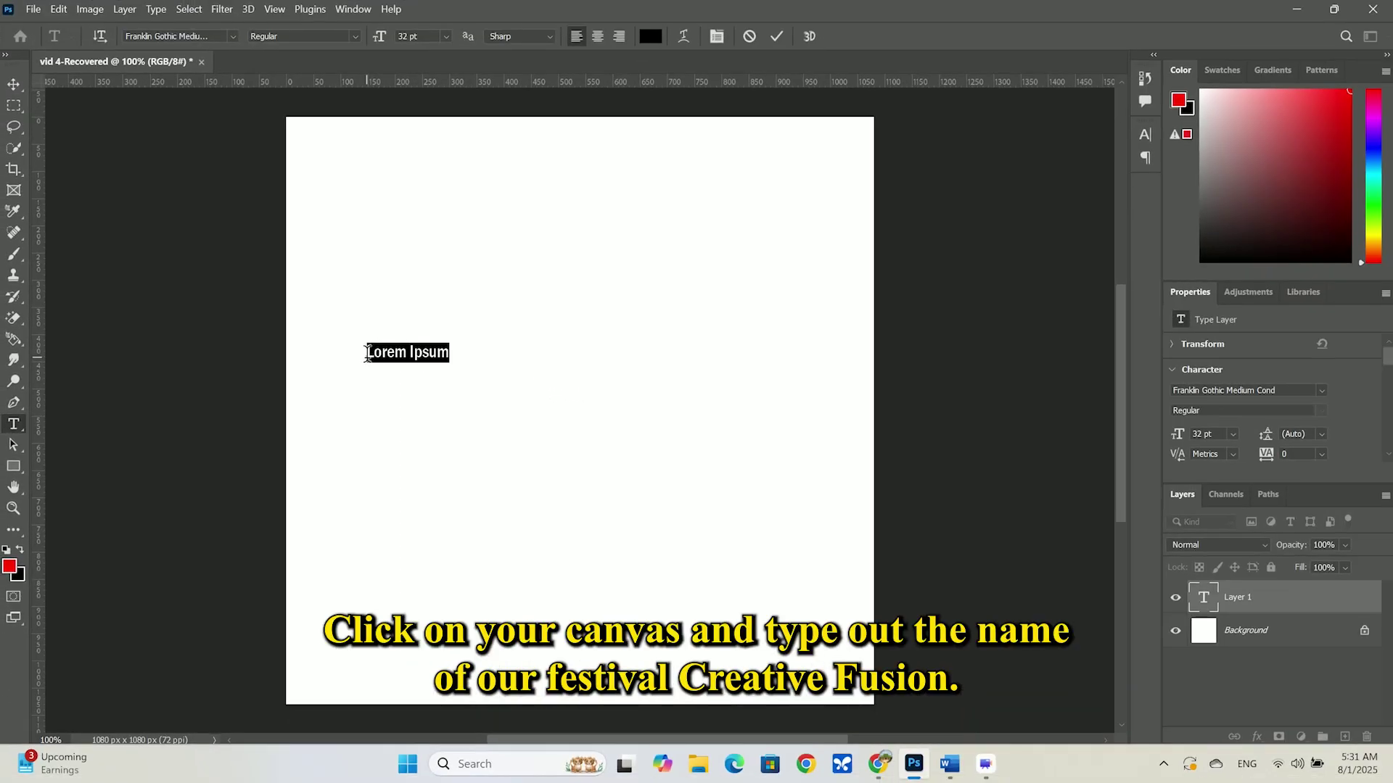
text(Creative fussio)
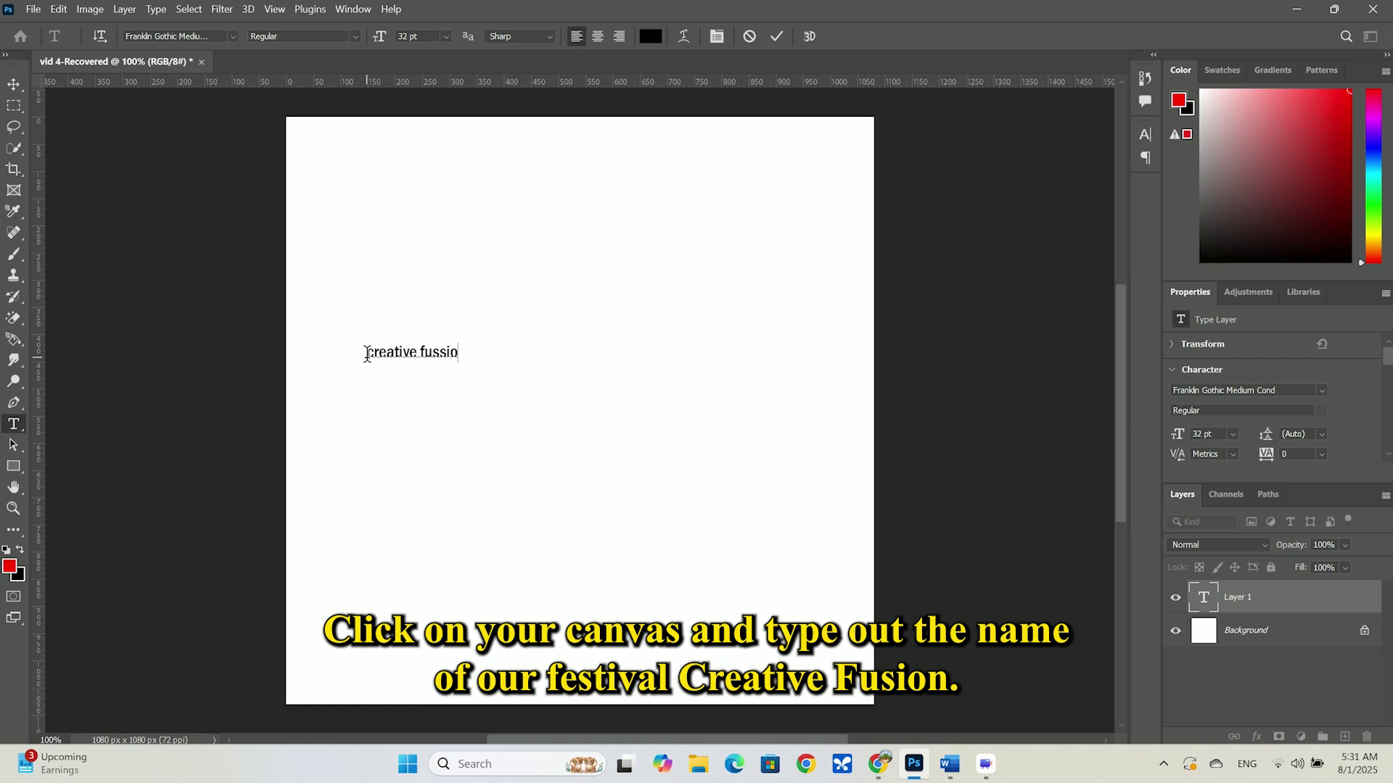
Show the character settings and set the whole headline's font size to 72 pt.
key(ctrl+a)
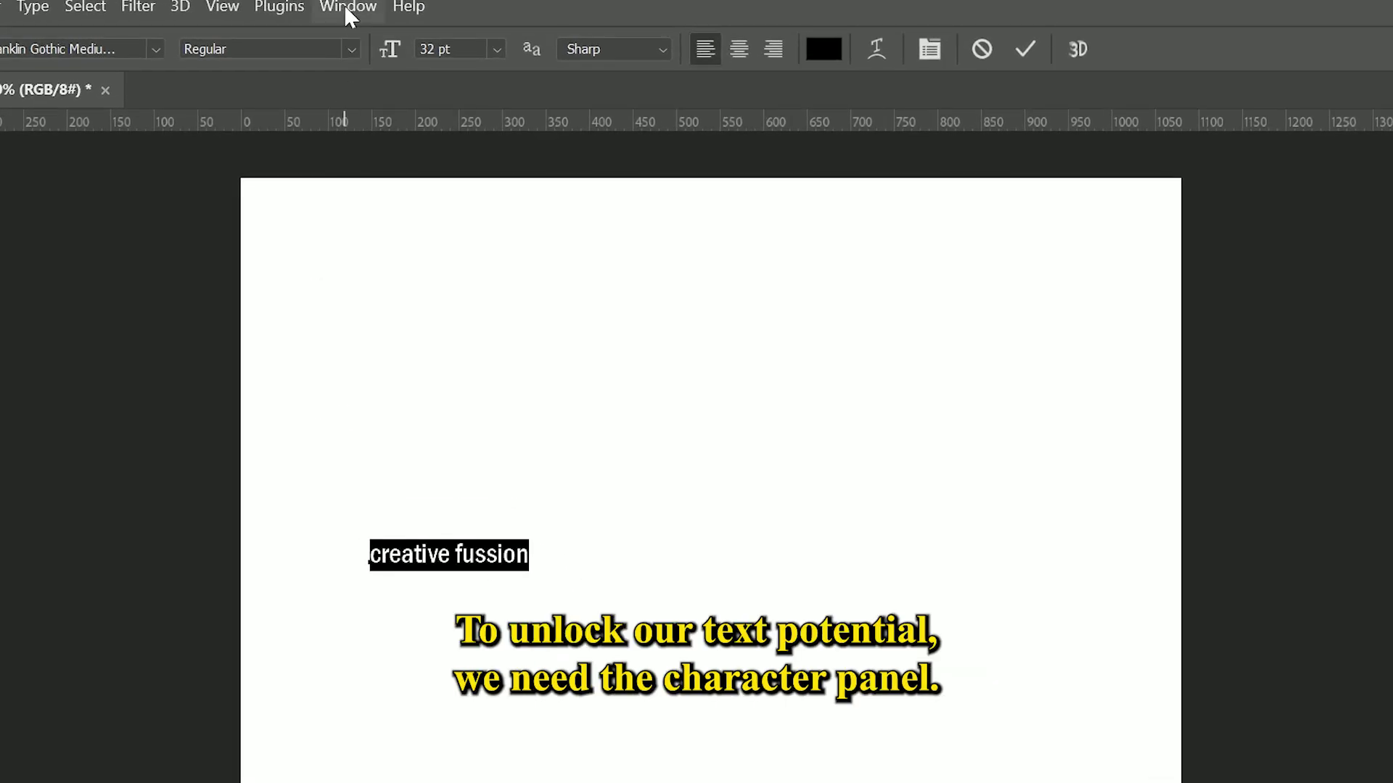
click(346, 9)
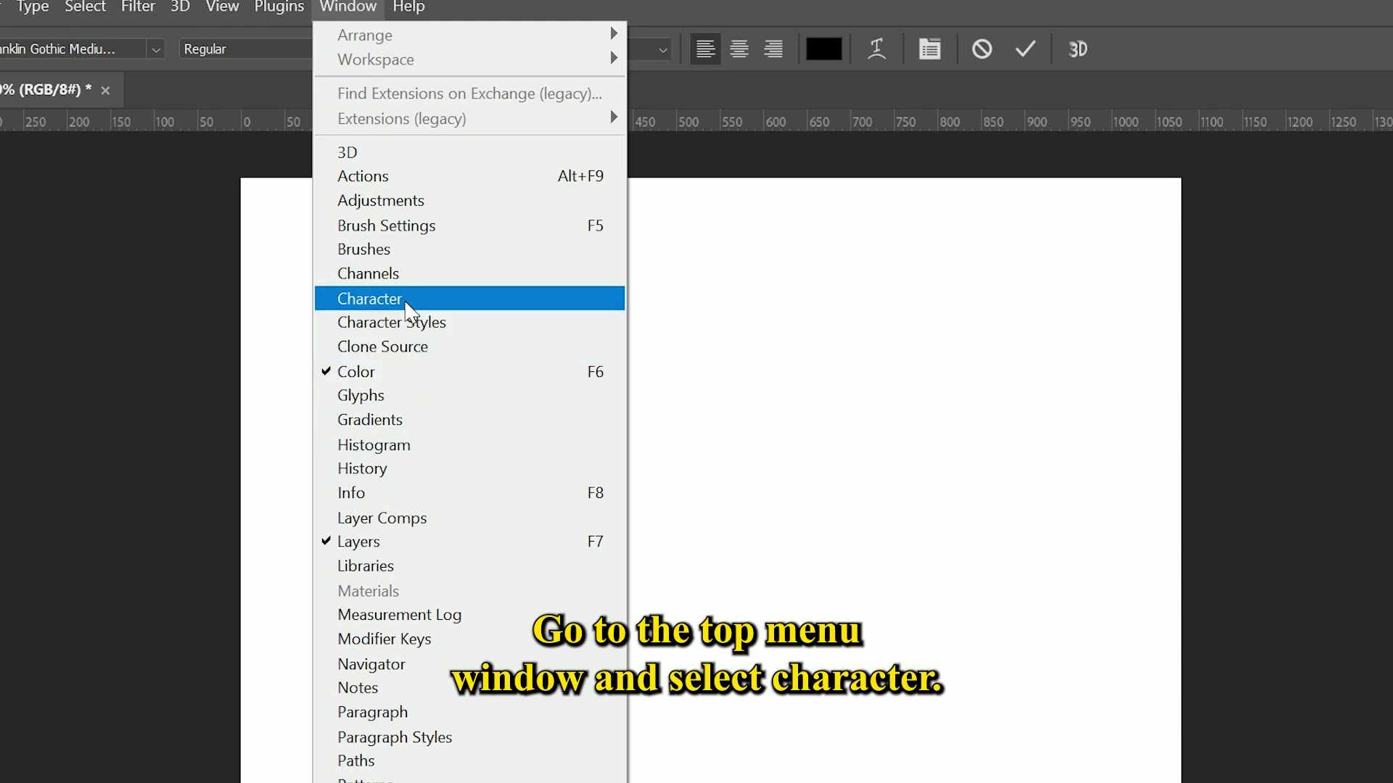
click(416, 300)
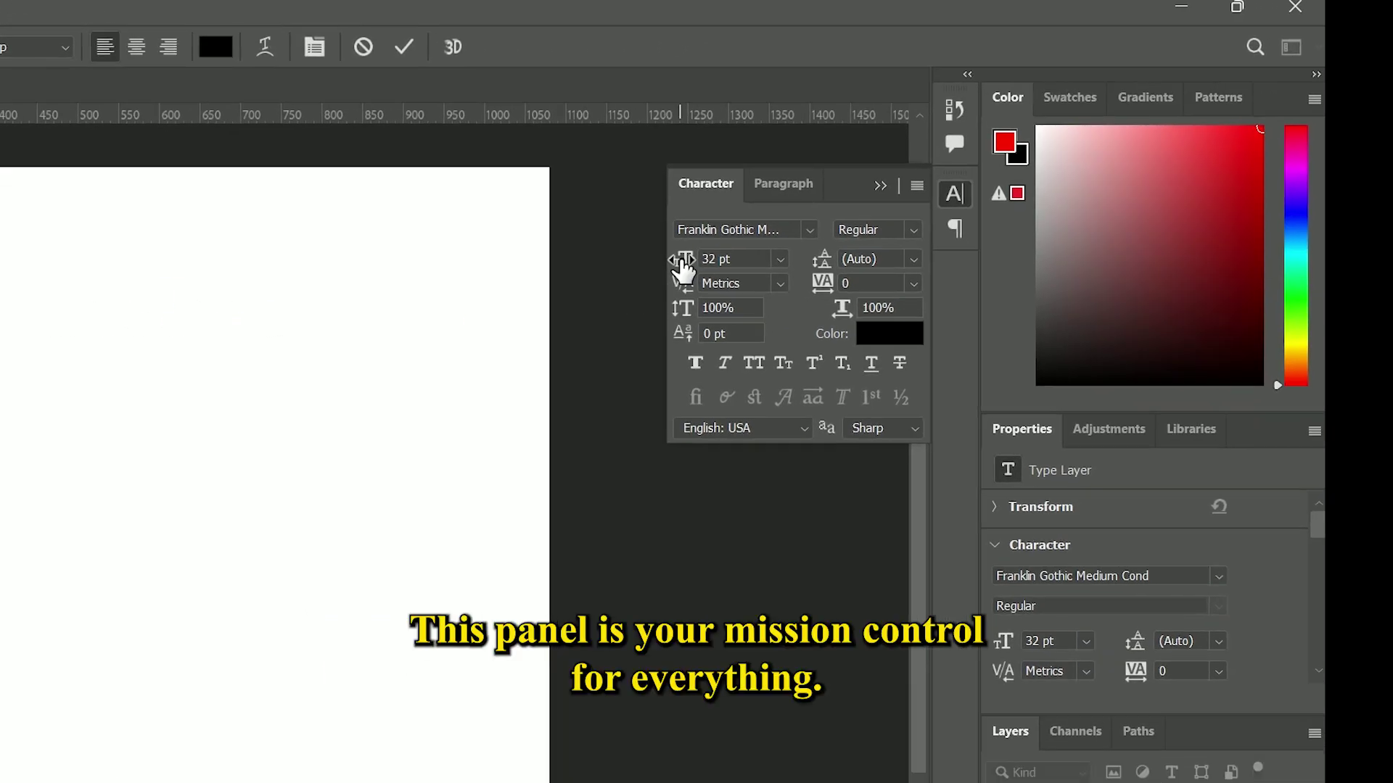
drag(683, 265, 729, 264)
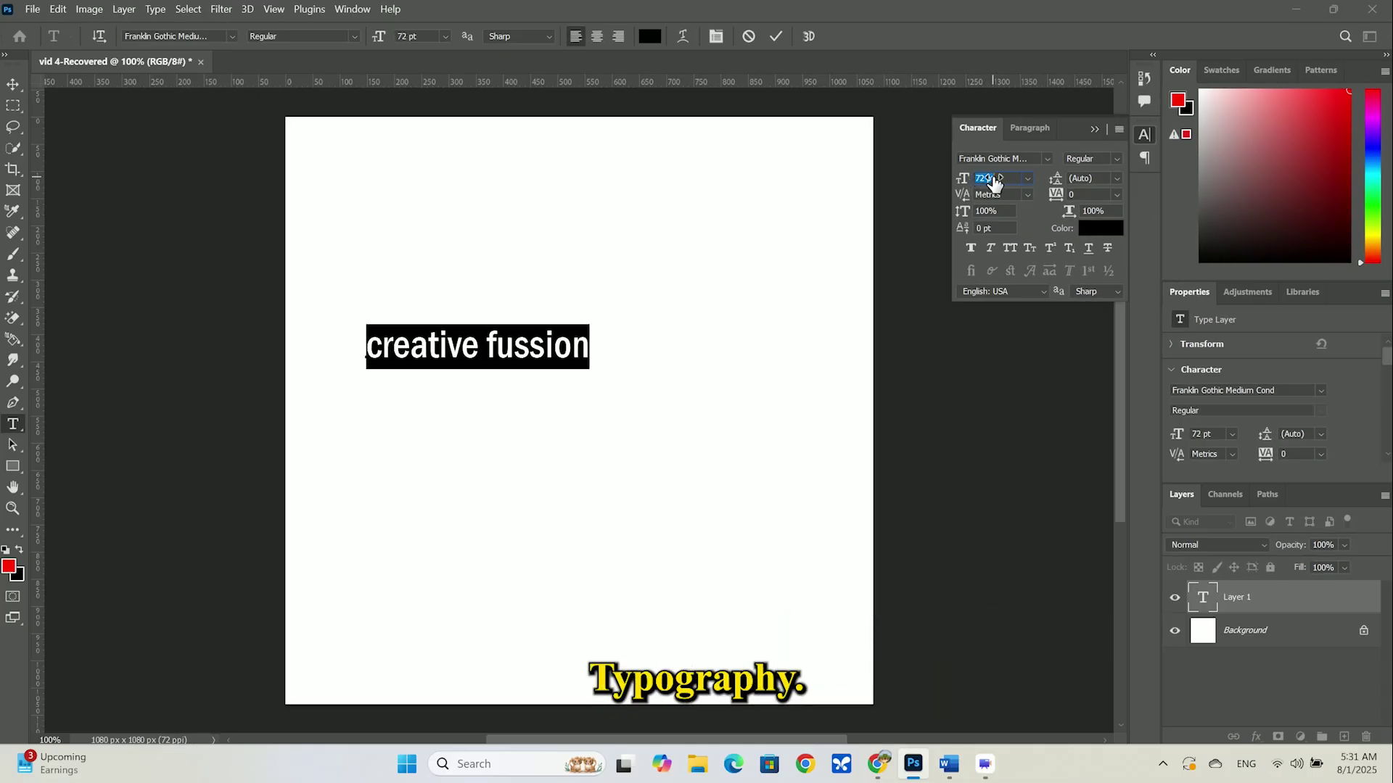
Browse the available fonts across all classes, previewing them on the headline text.
click(1047, 159)
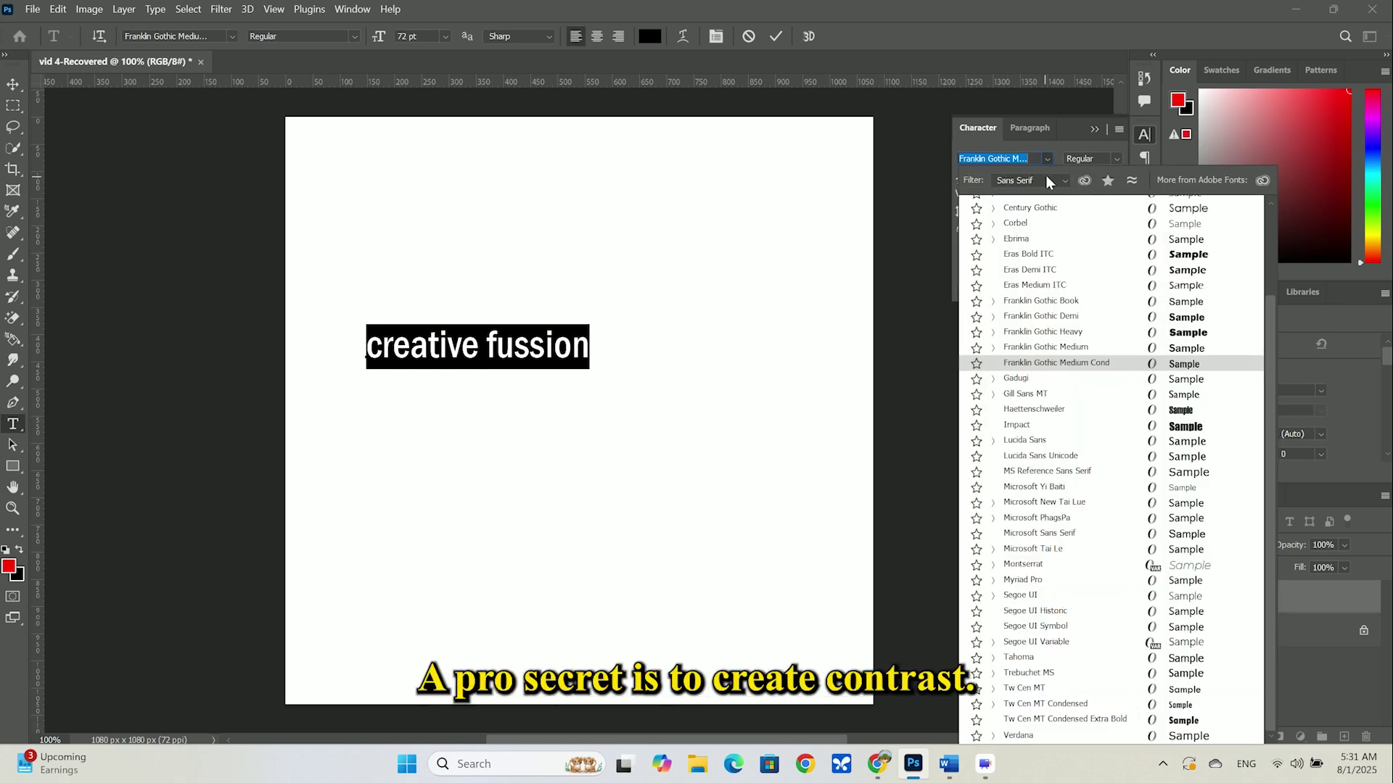
click(1048, 158)
click(1046, 155)
click(1032, 199)
click(1030, 179)
click(1023, 190)
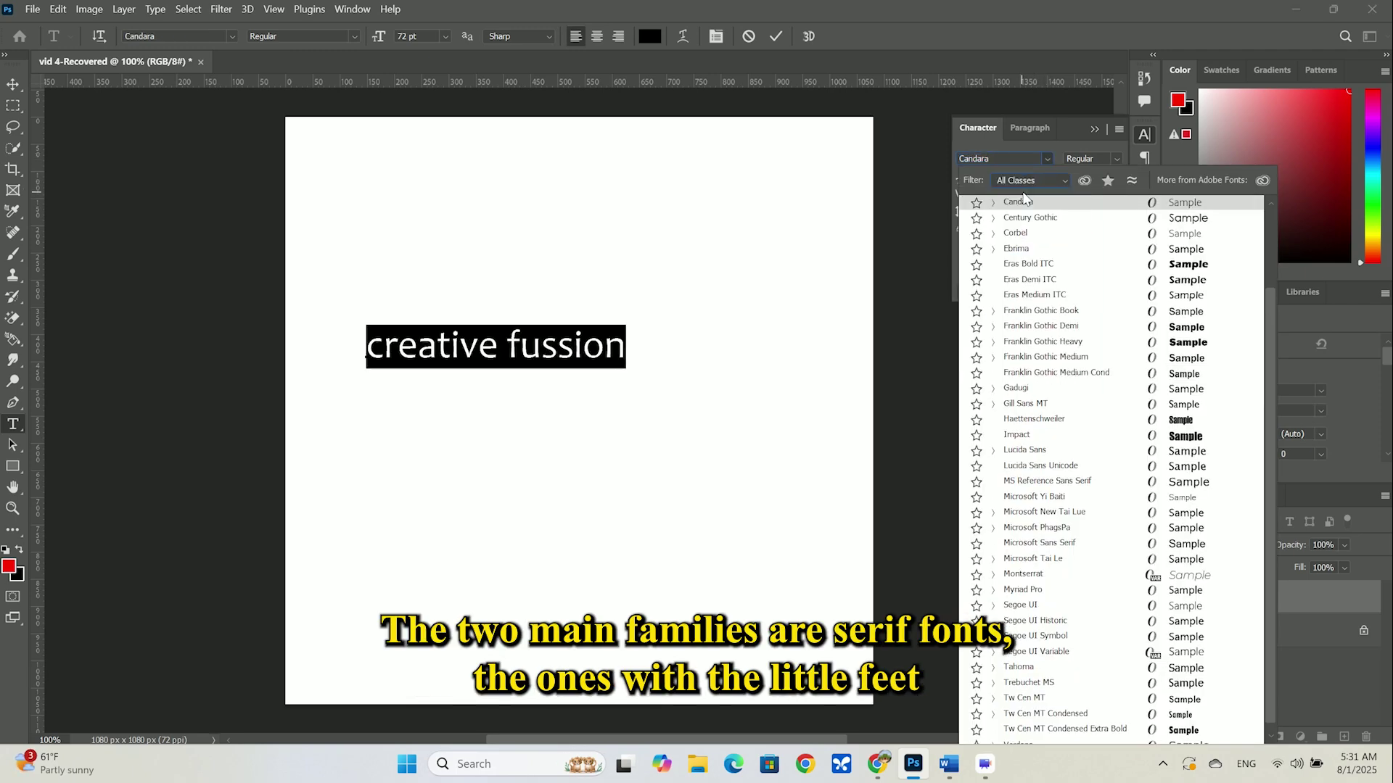
click(1039, 302)
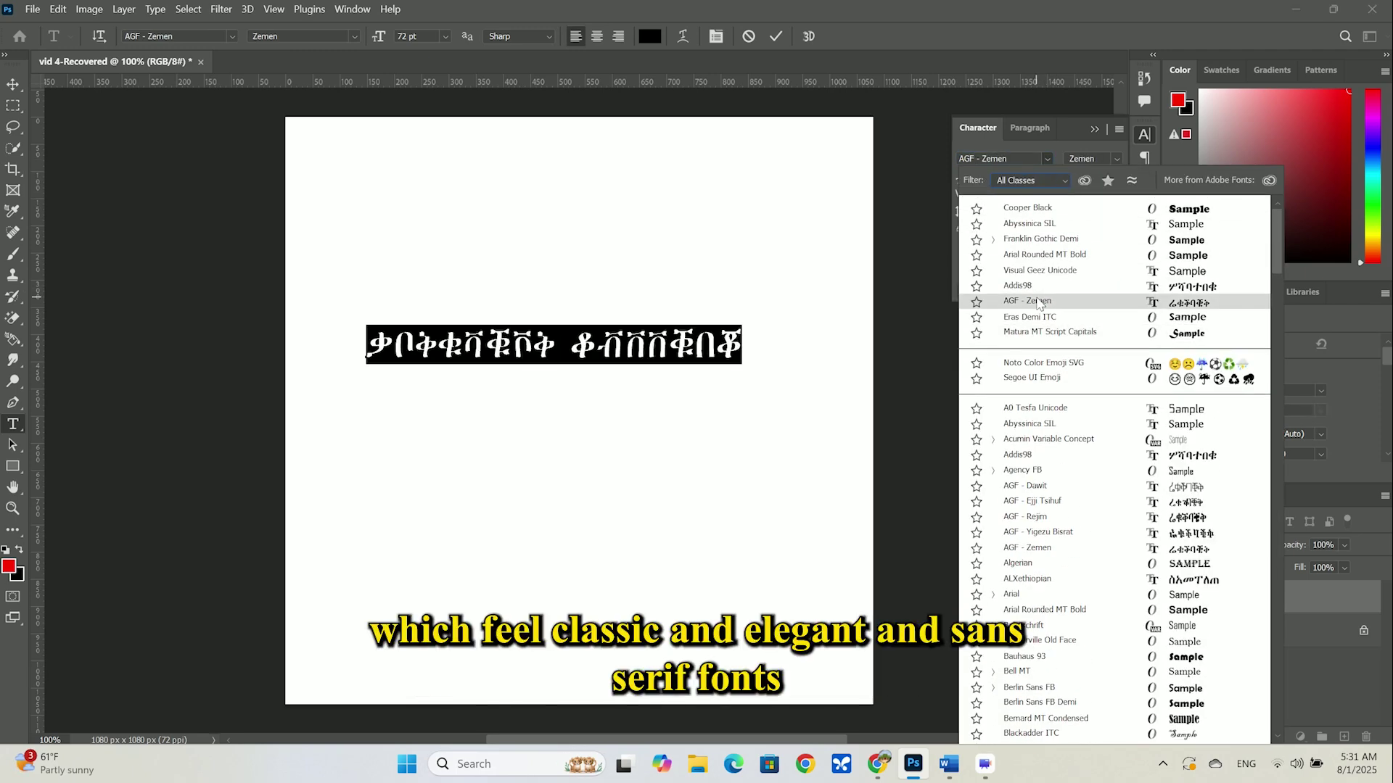
click(1049, 159)
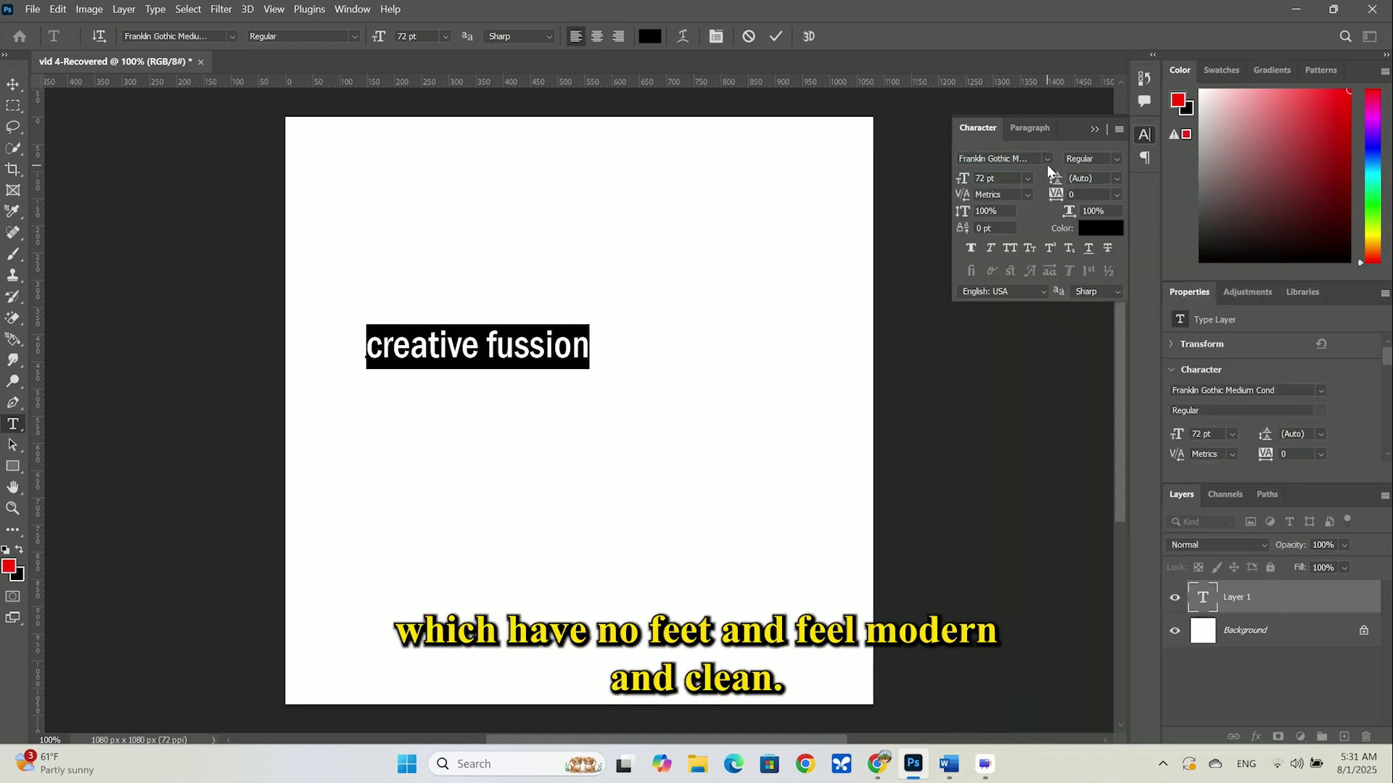
Filter the fonts to Sans Serif and set the headline to Montserrat Bold Italic.
click(1046, 159)
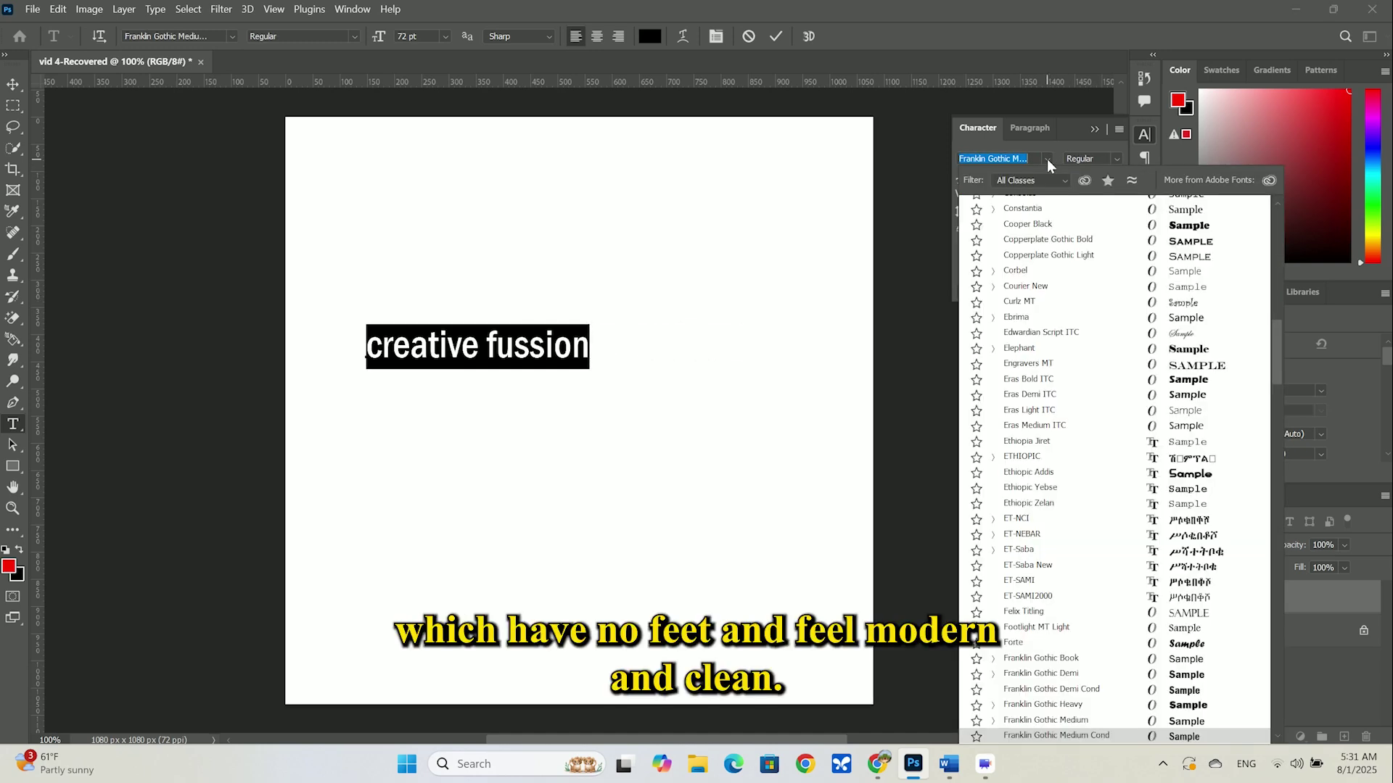
click(1035, 181)
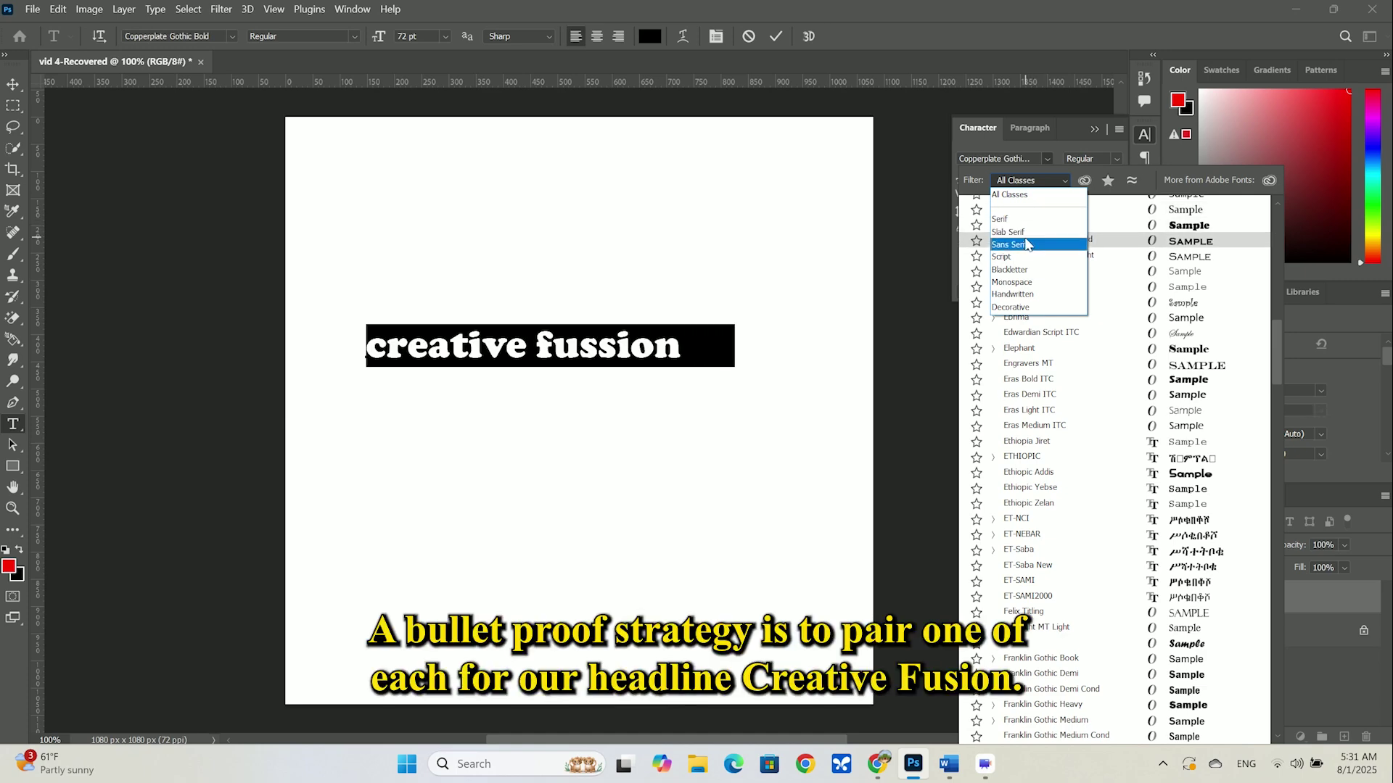
click(1026, 245)
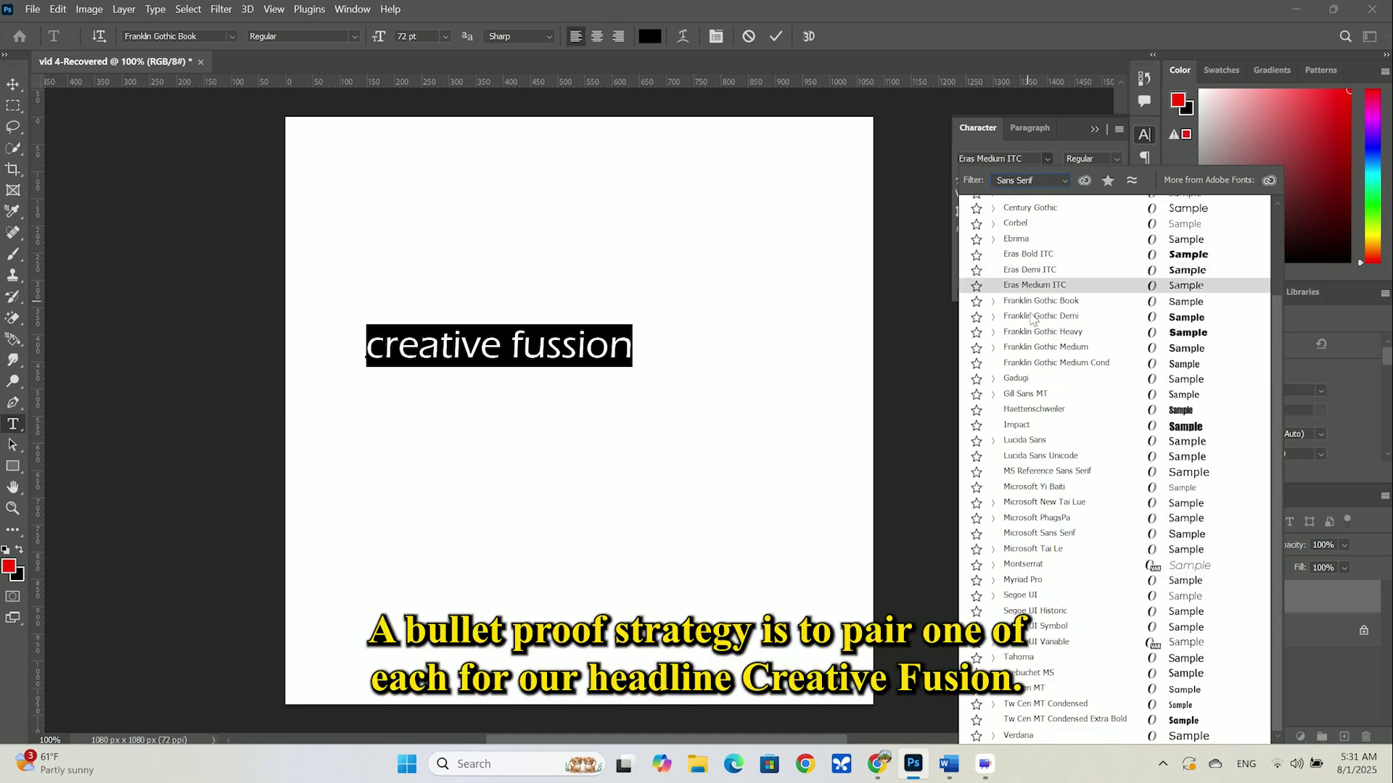
click(1030, 571)
click(1113, 158)
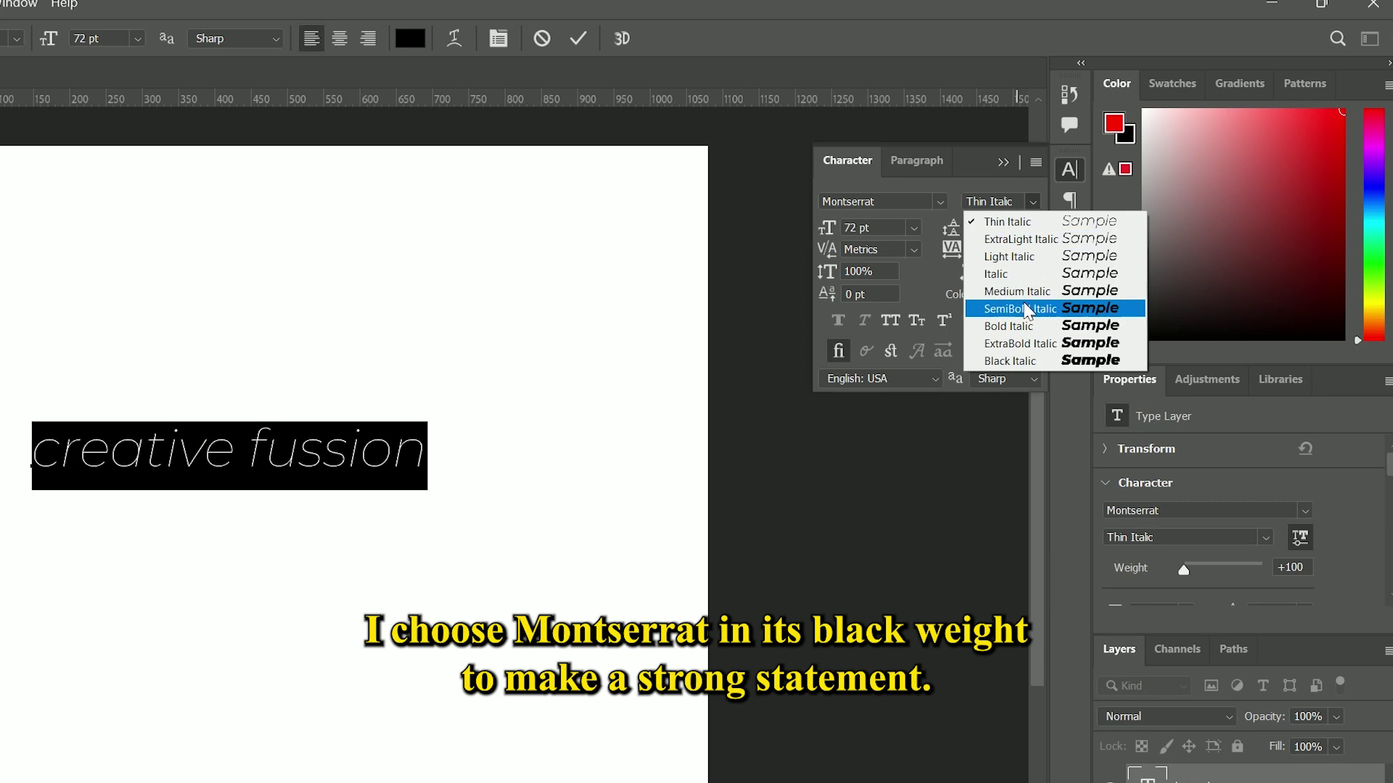
click(1024, 326)
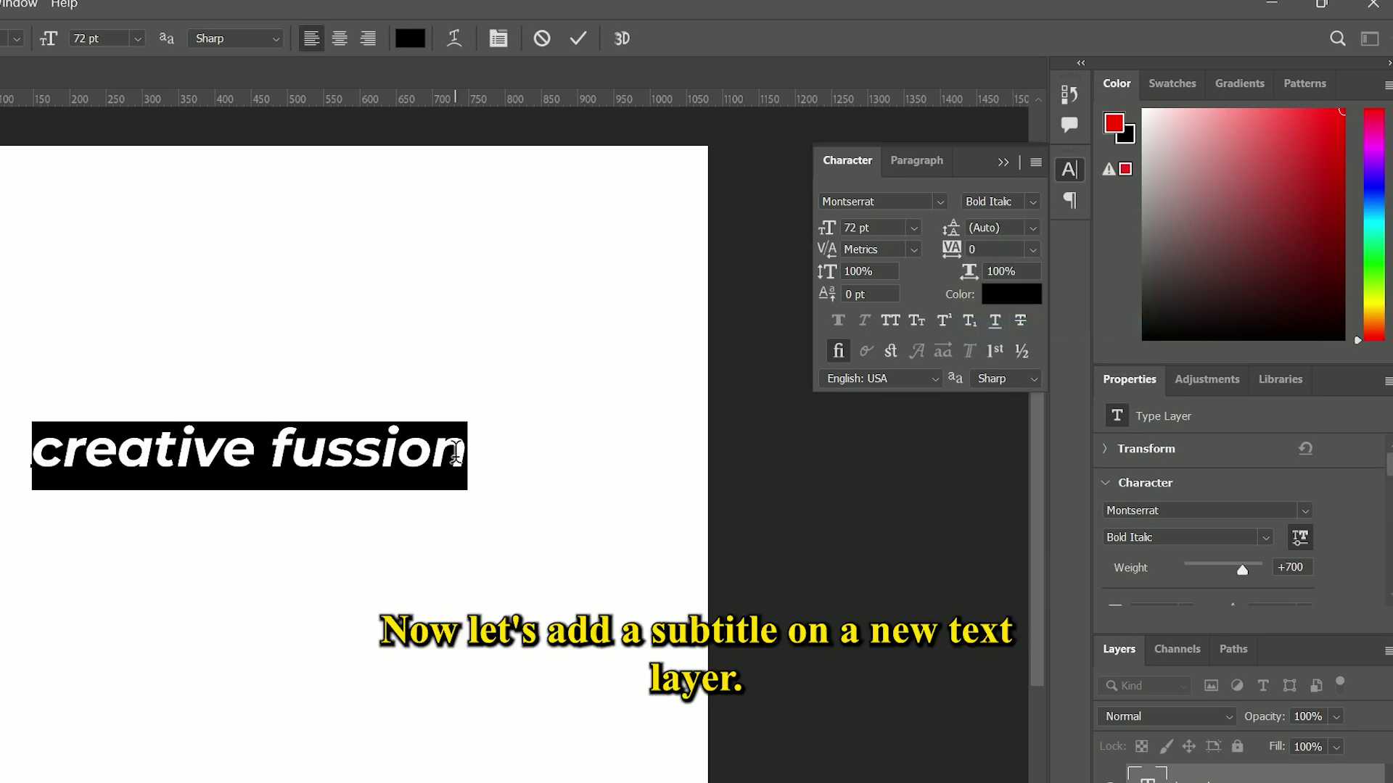
Turn the entire headline into all caps and commit the text edit.
key(ctrl+a)
key(ctrl+shift+k)
key(ctrl+Return)
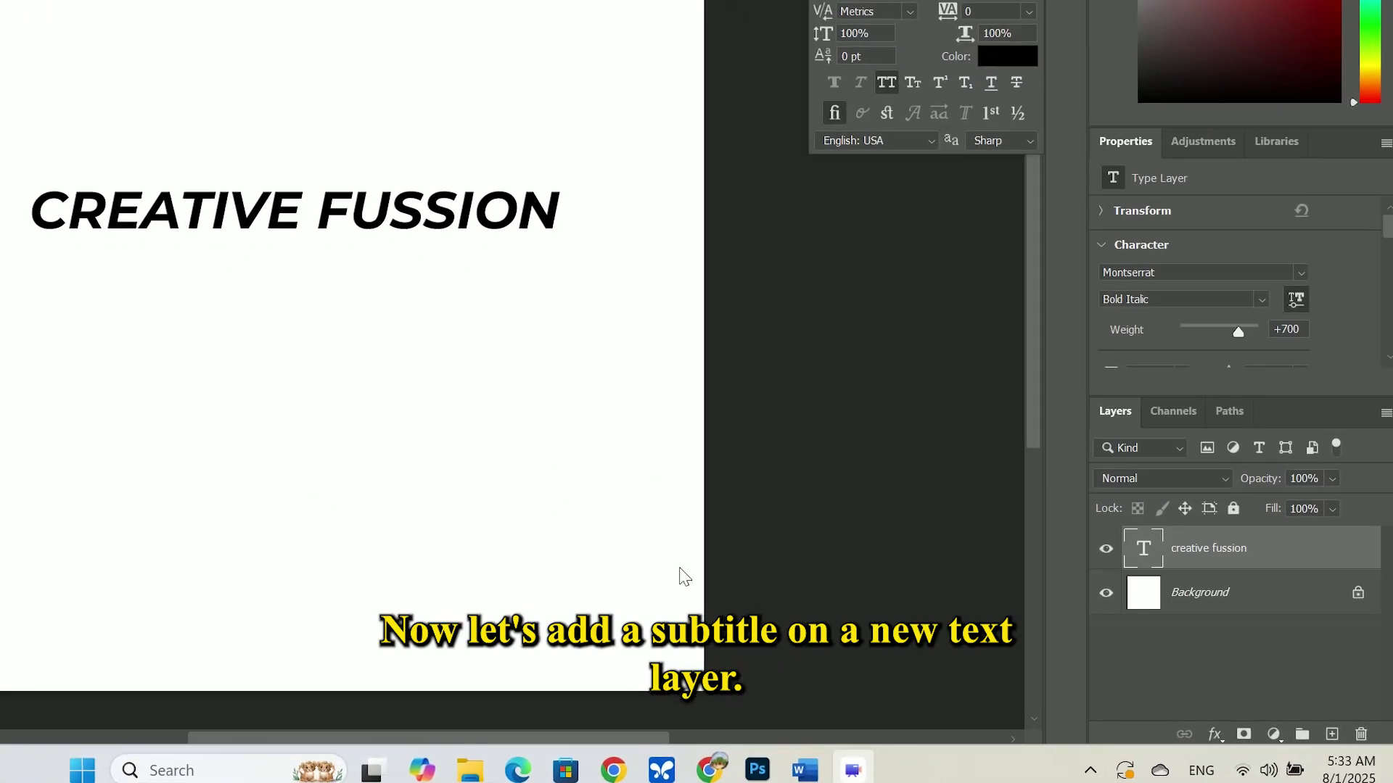
Create a new layer and add the subtitle text "an art and design festival" below the headline.
click(1226, 653)
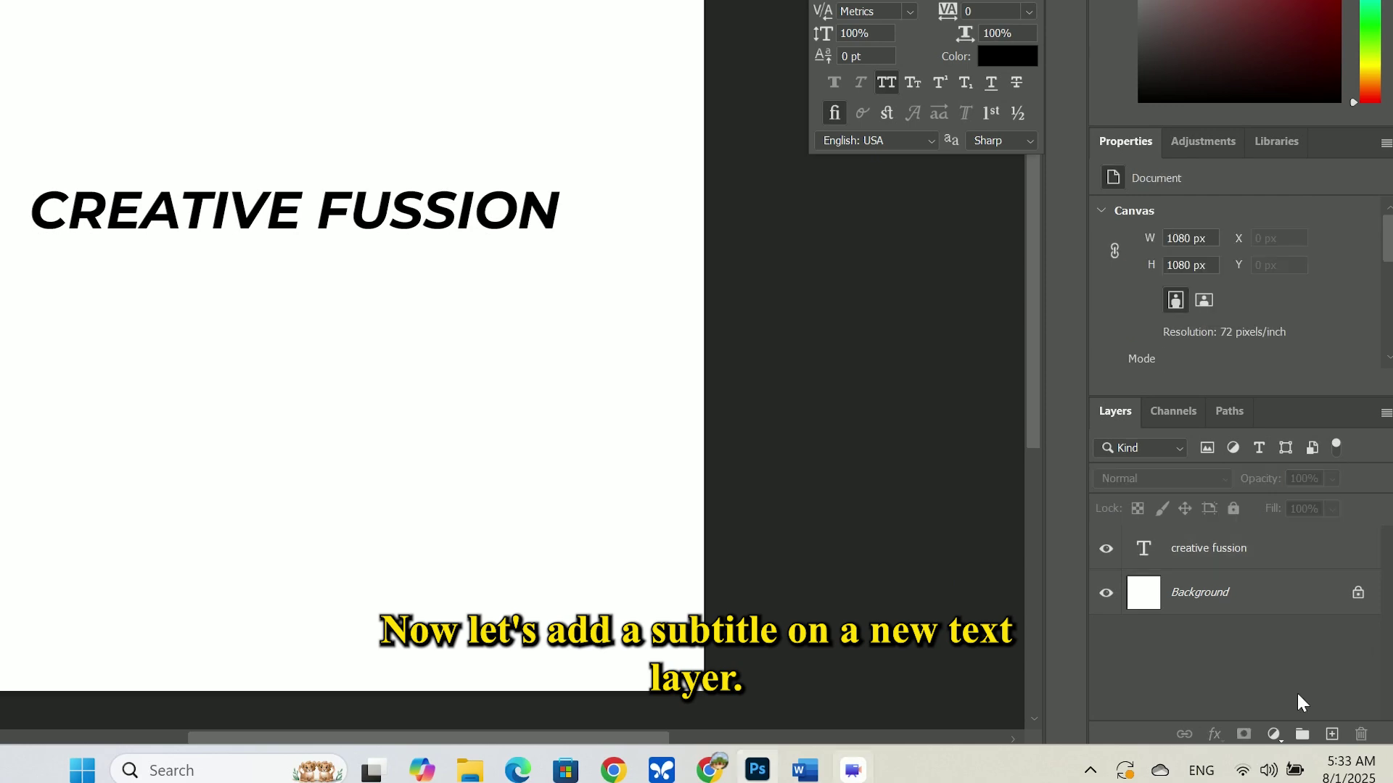
click(1333, 735)
click(58, 324)
text(AN ART AND DESIGN FE)
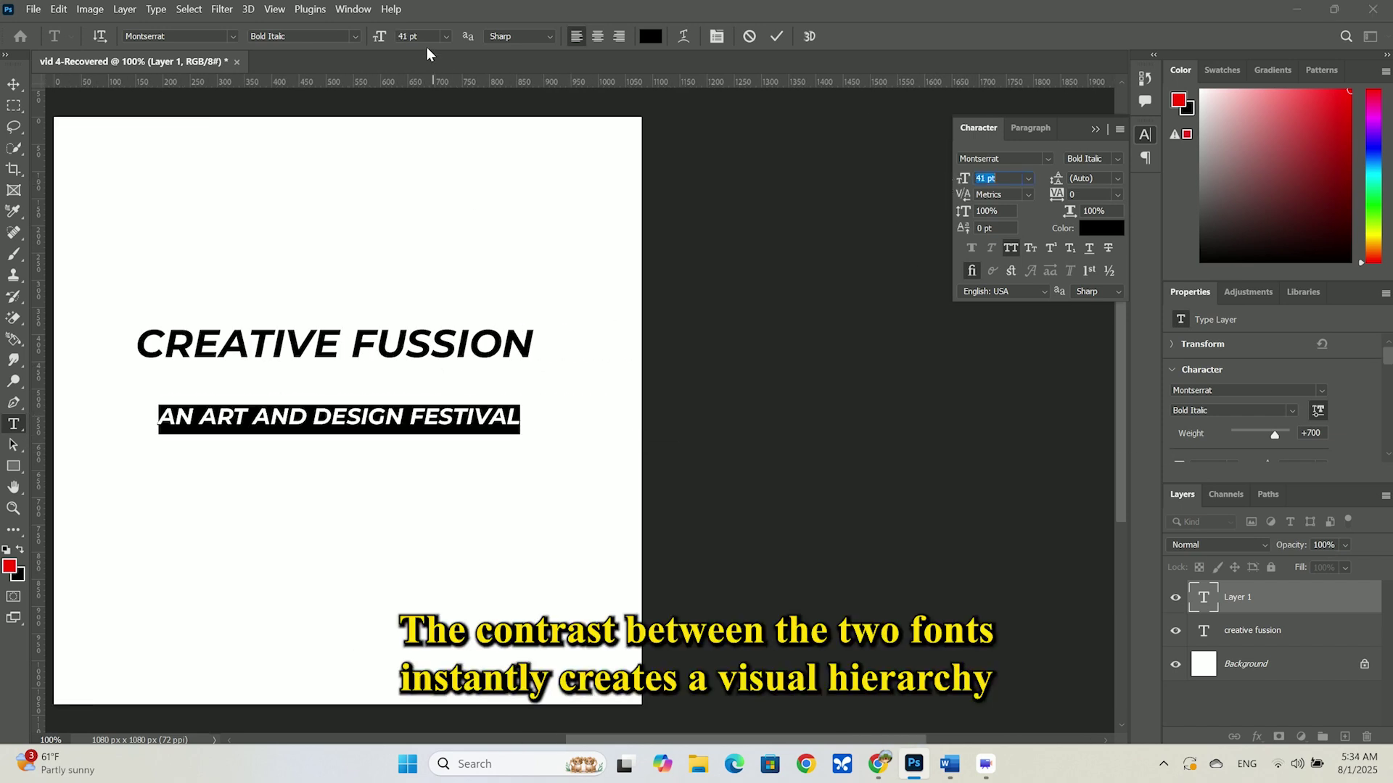
Set the subtitle's font size to 34 pt and move it up closer to the headline.
drag(380, 40, 374, 45)
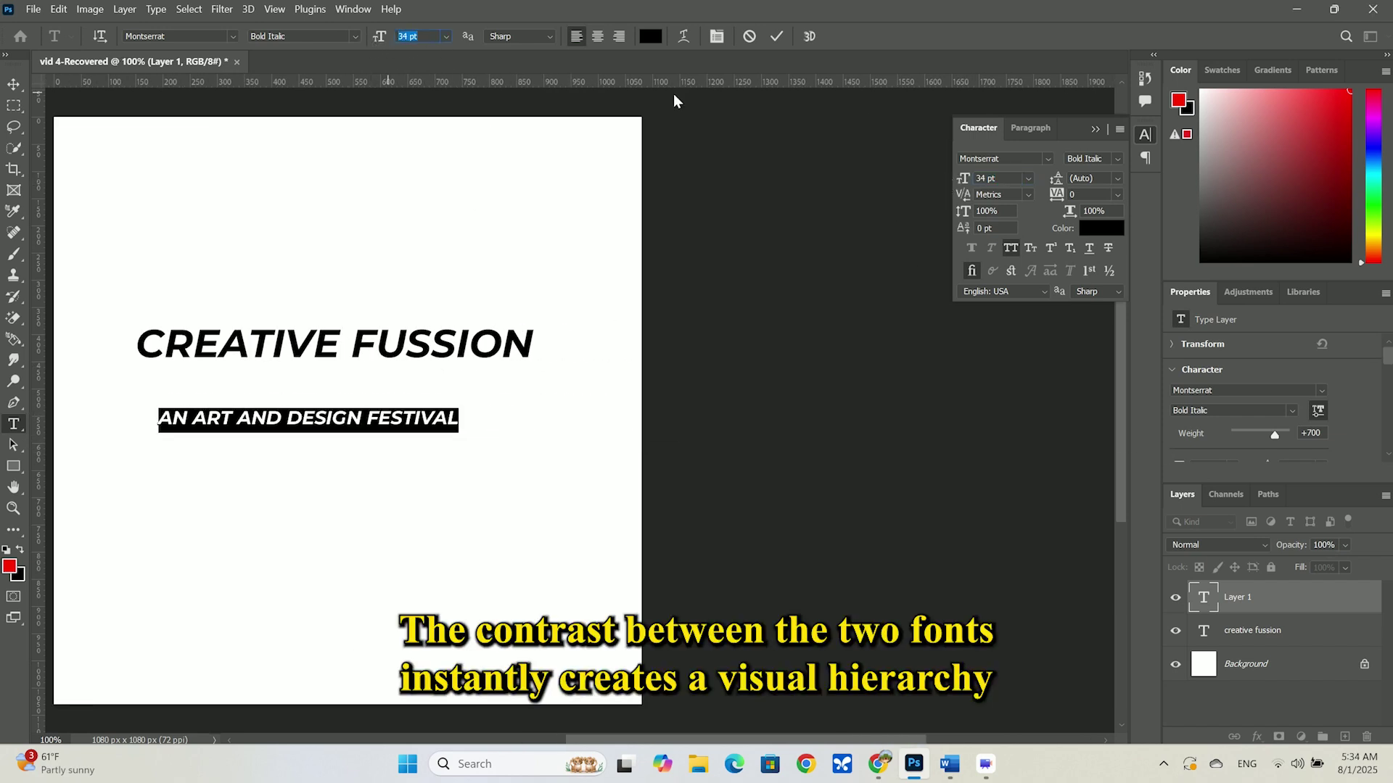
click(777, 35)
drag(327, 428, 319, 395)
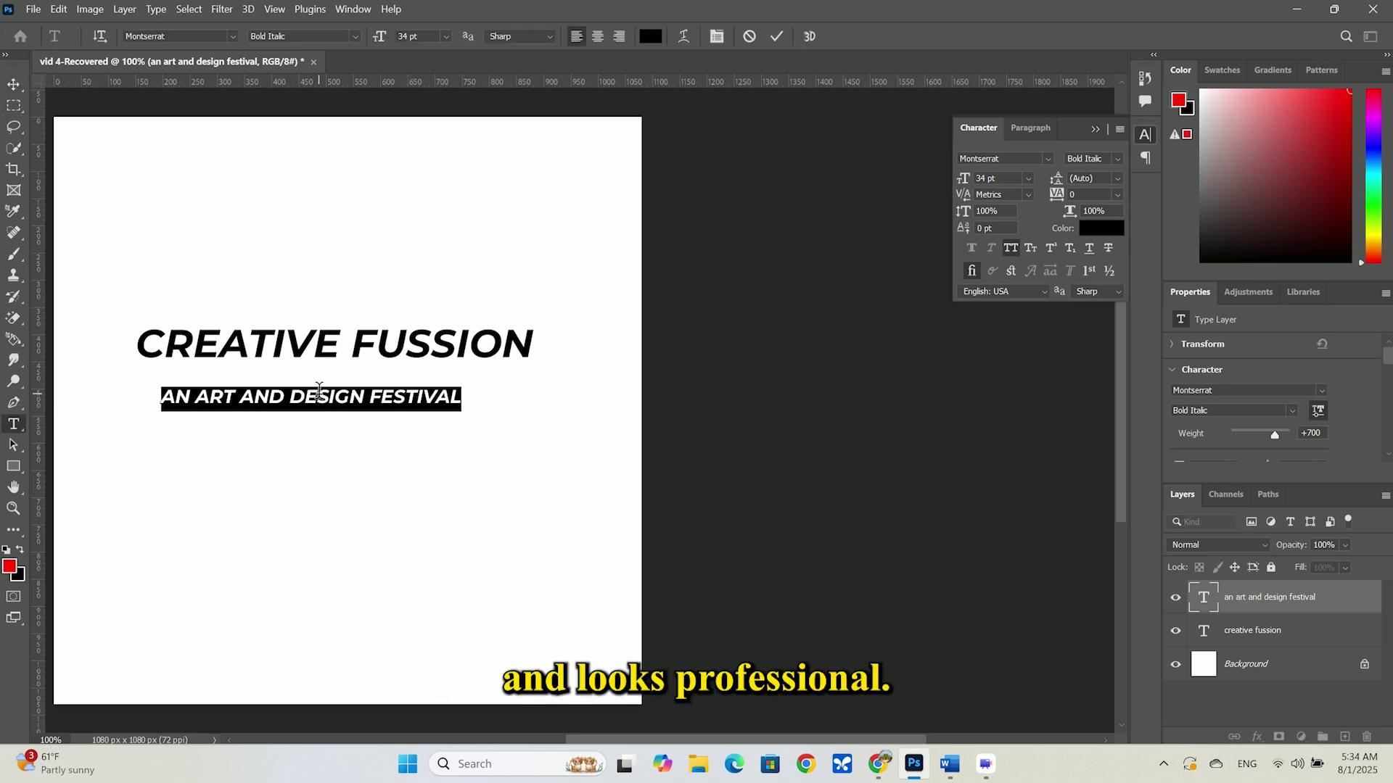
Set the subtitle's font to Lora from the Serif class and nudge the line slightly up toward the headline.
click(1046, 158)
click(1065, 180)
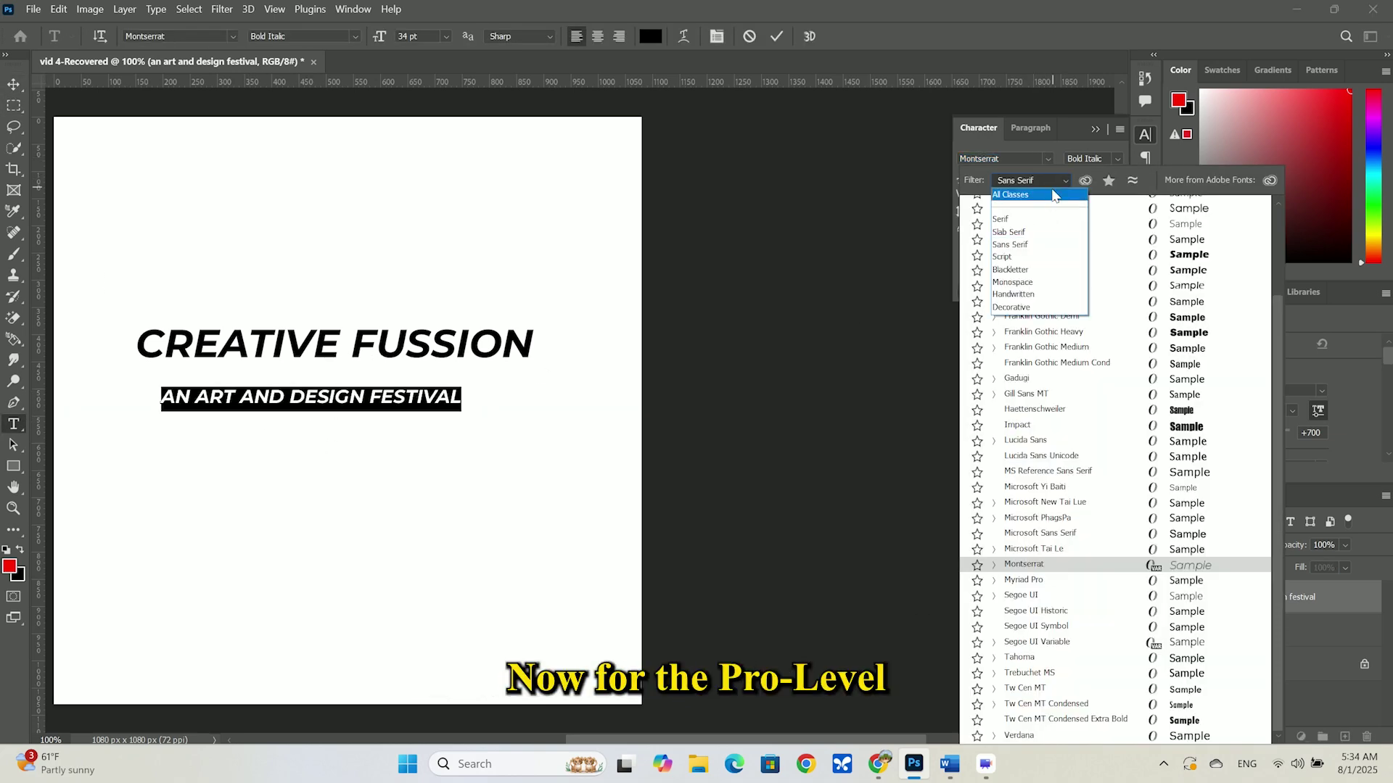
click(1012, 200)
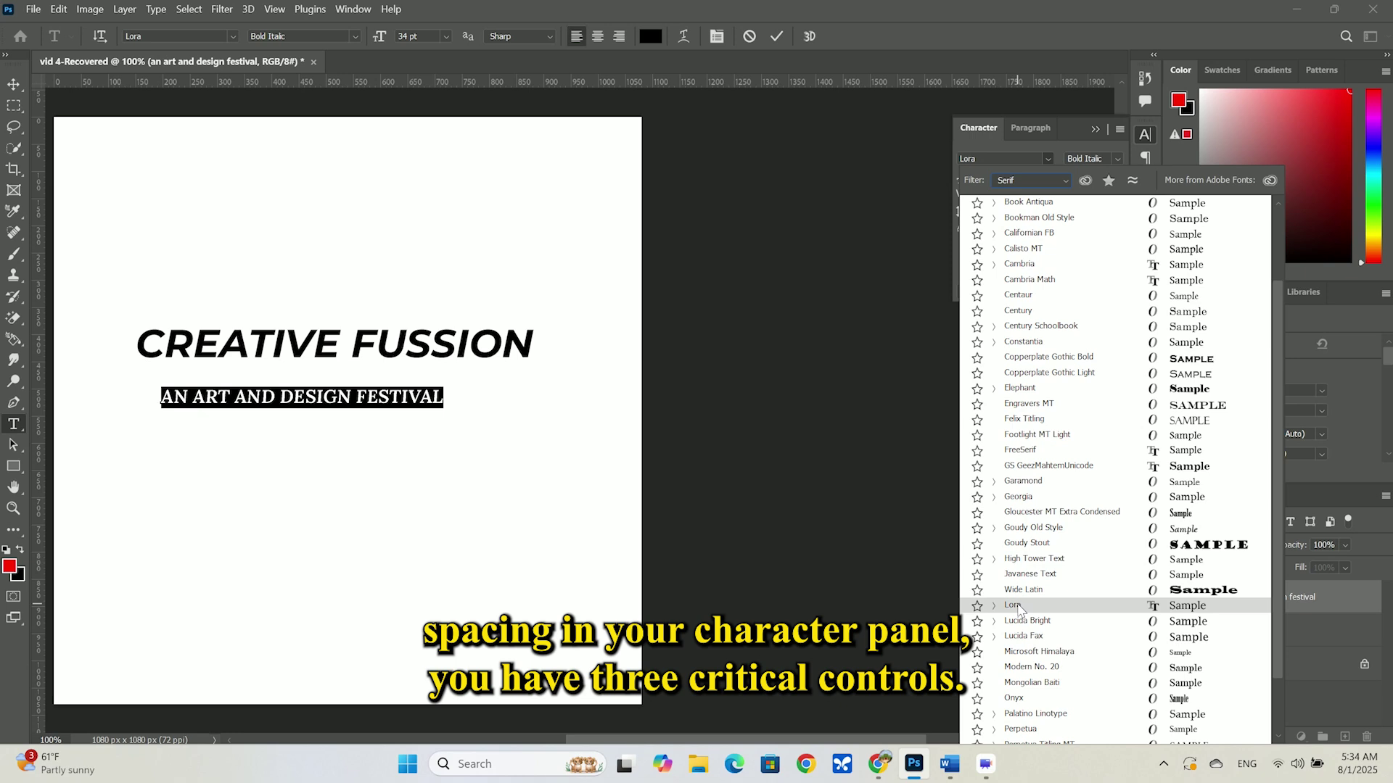
click(1015, 605)
click(14, 84)
drag(336, 404, 344, 390)
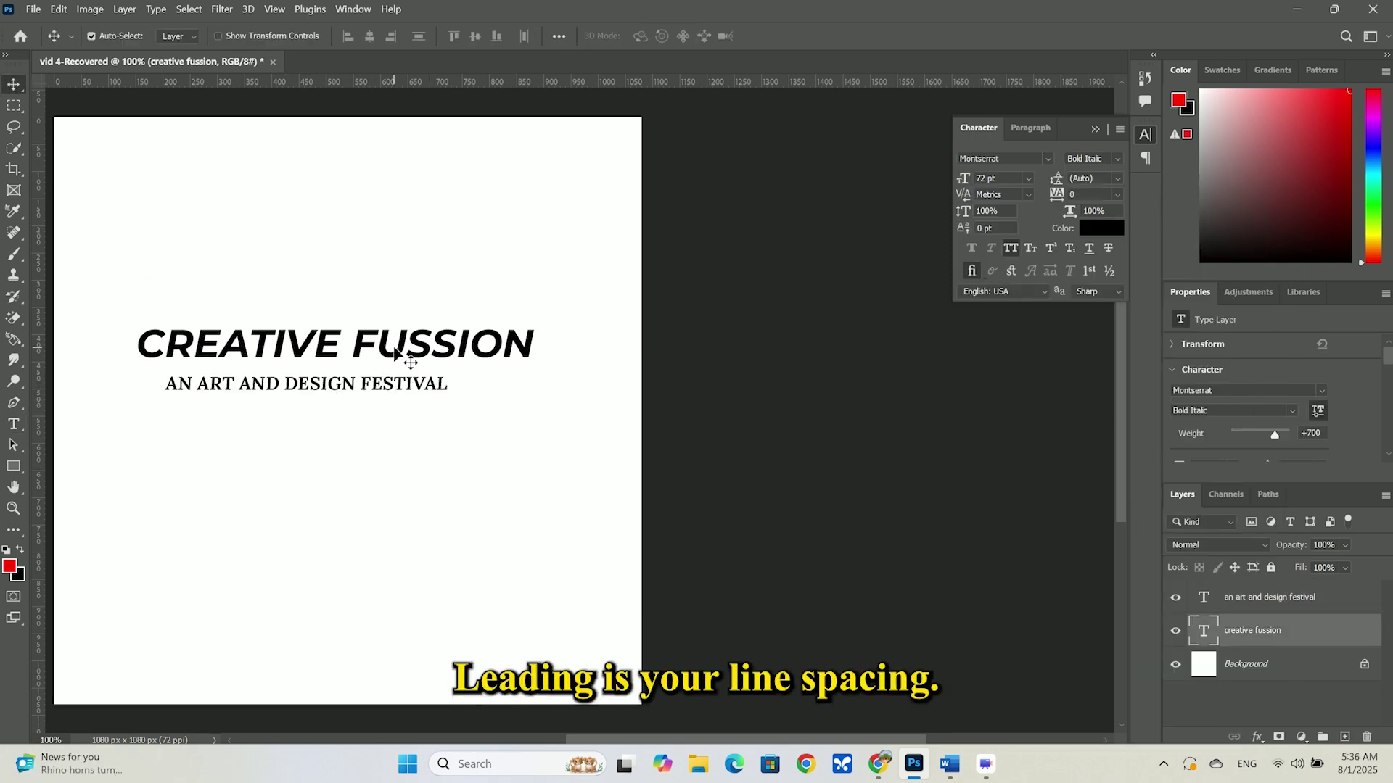
Select the headline text and widen its horizontal scale to 133%.
double_click(406, 356)
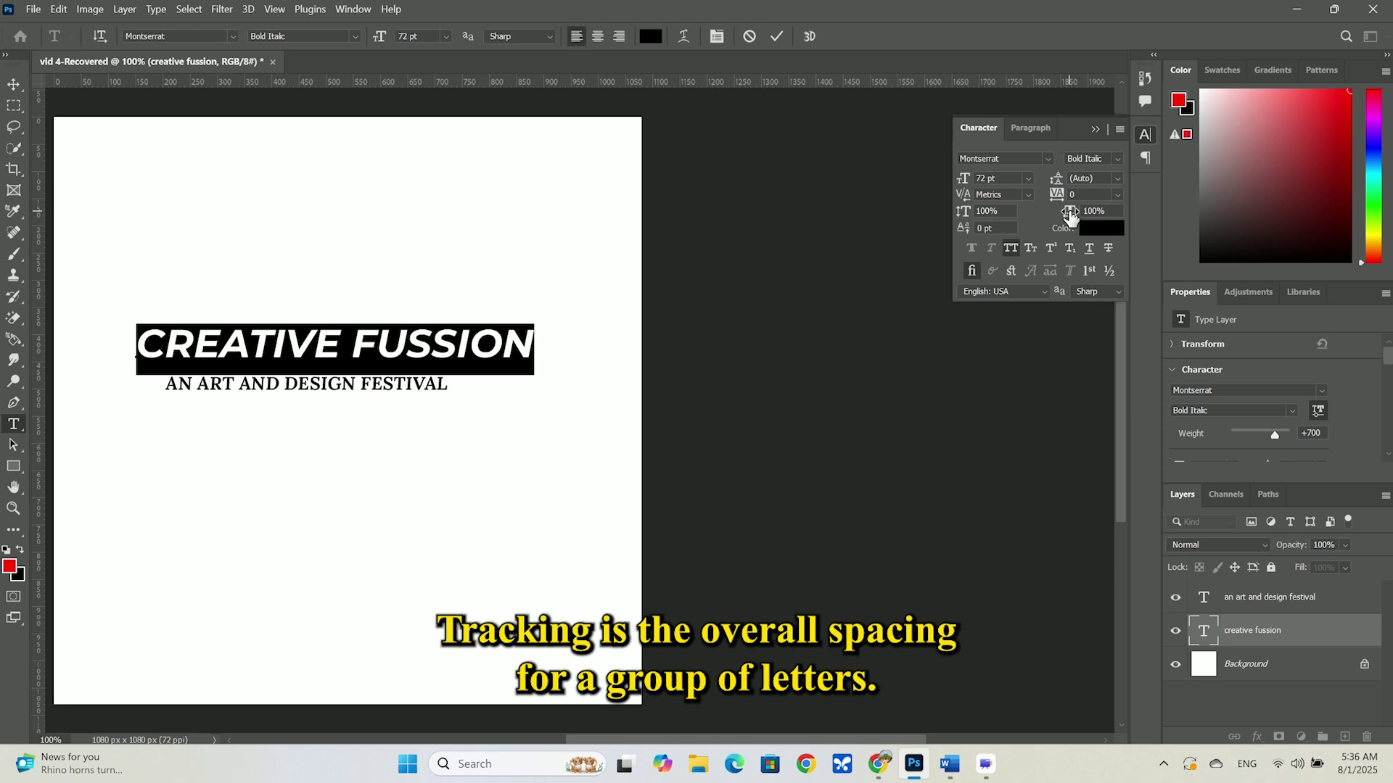
drag(1069, 215, 1082, 210)
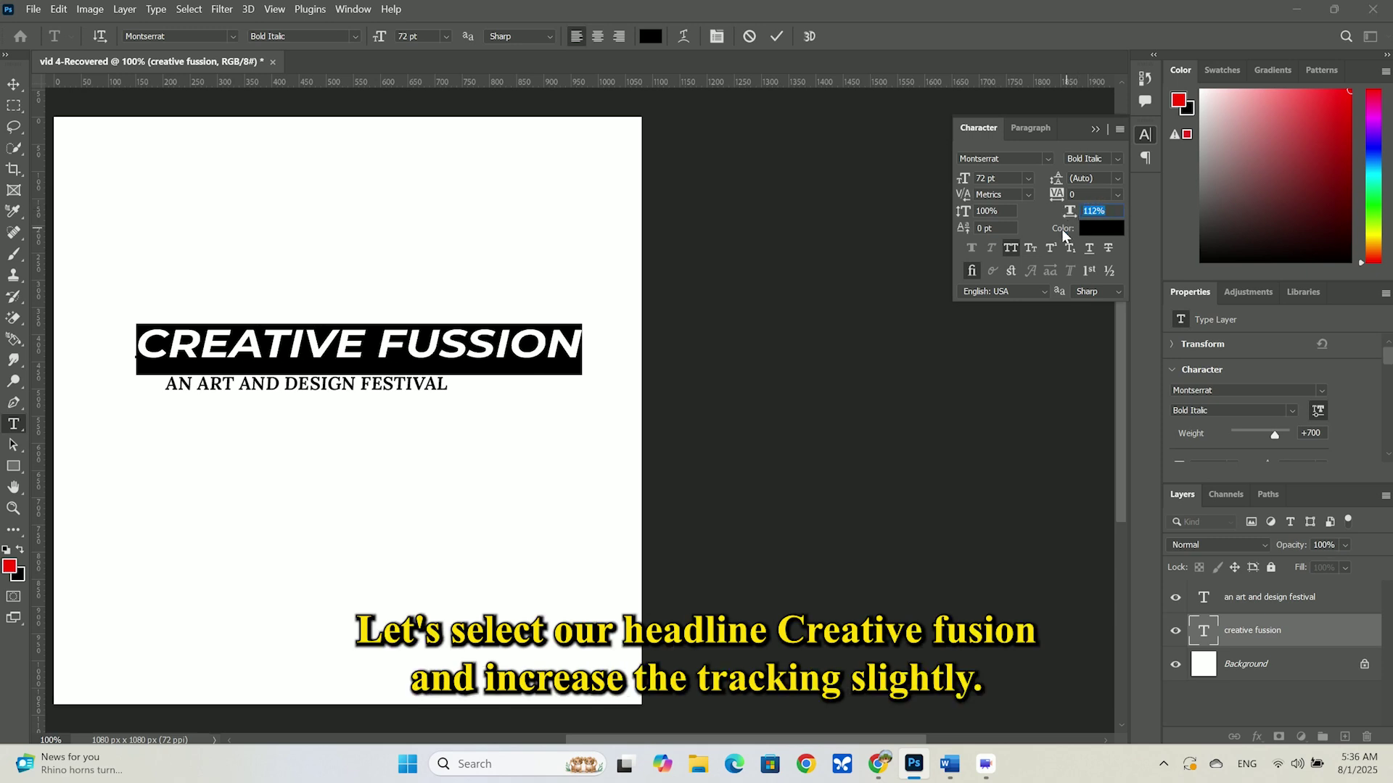
drag(1072, 216, 1081, 212)
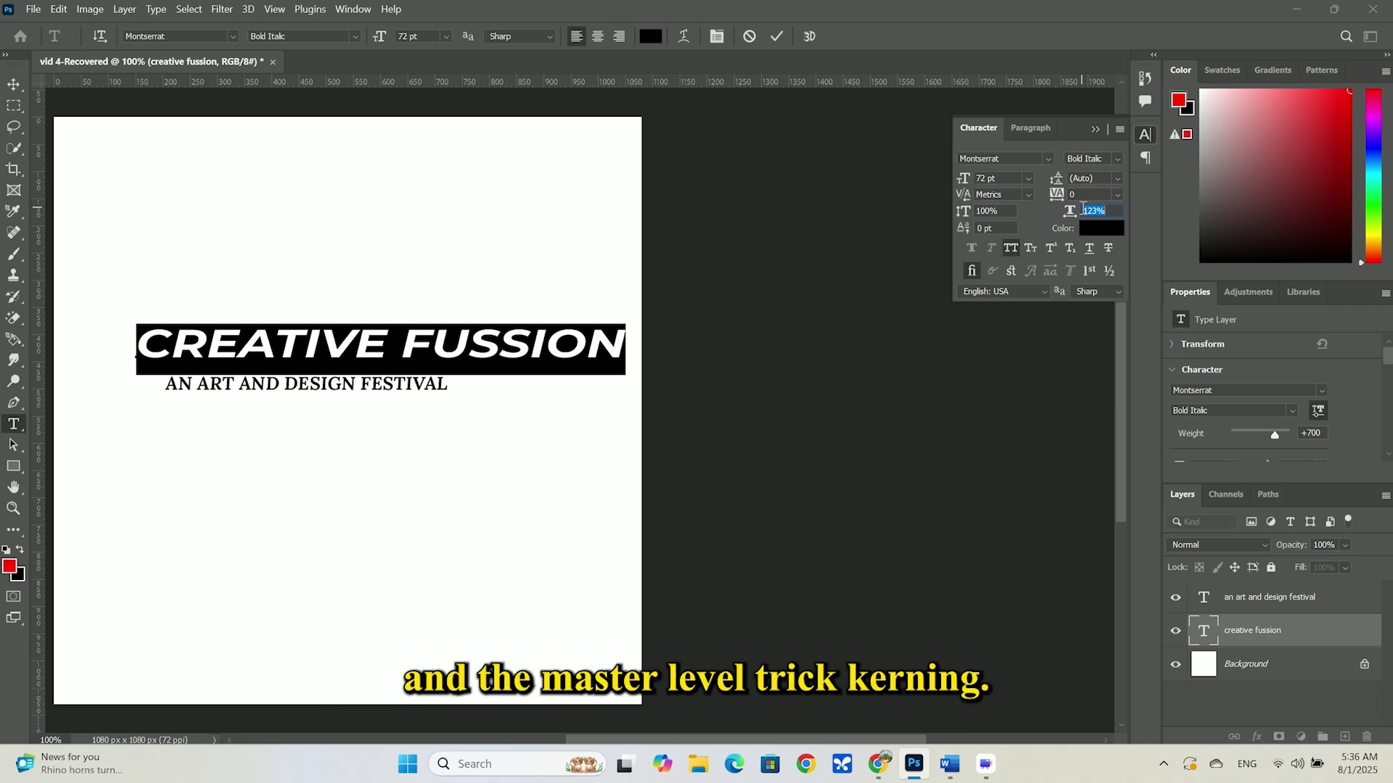
drag(1063, 218, 1072, 217)
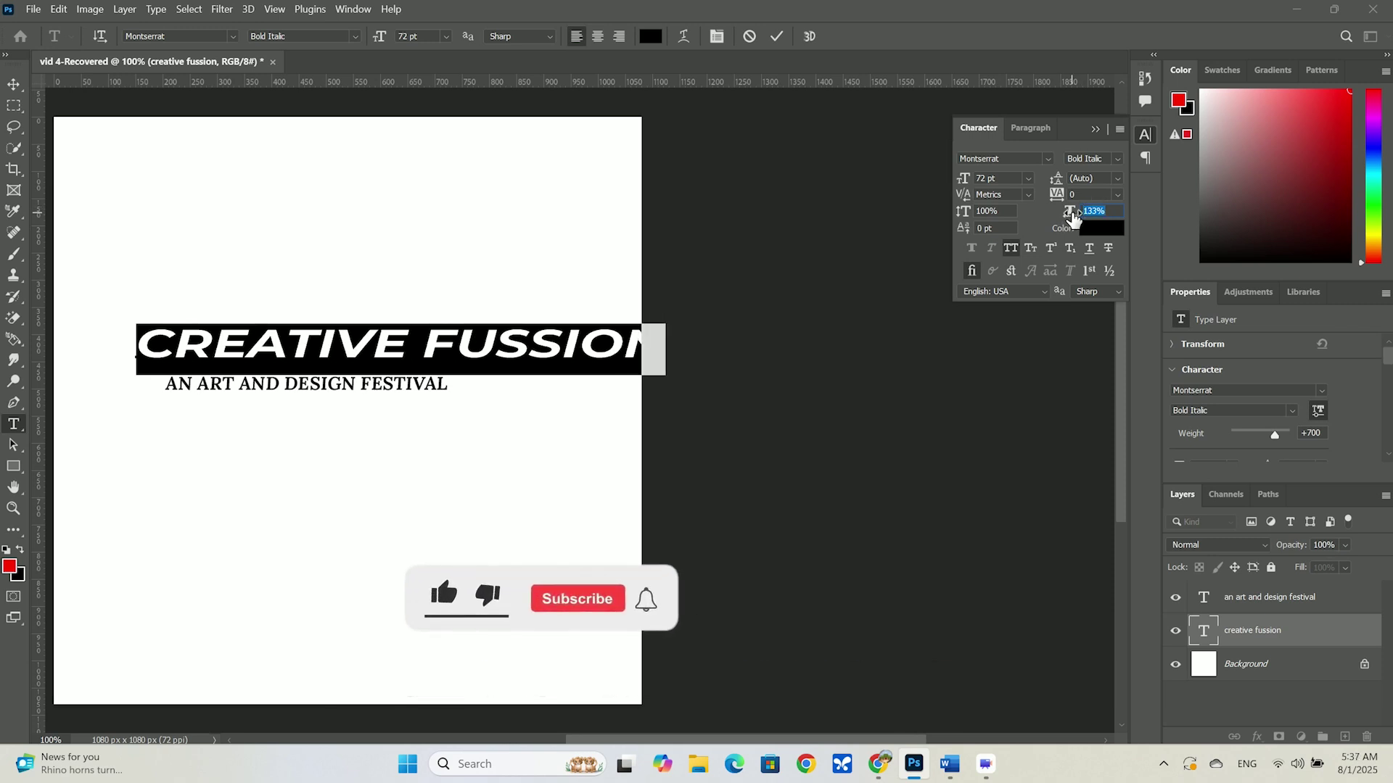
Move the headline left so it fits centered on the canvas, and set its horizontal scale to 130%.
drag(743, 742, 672, 742)
key(ctrl+Return)
key(v)
drag(567, 348, 517, 347)
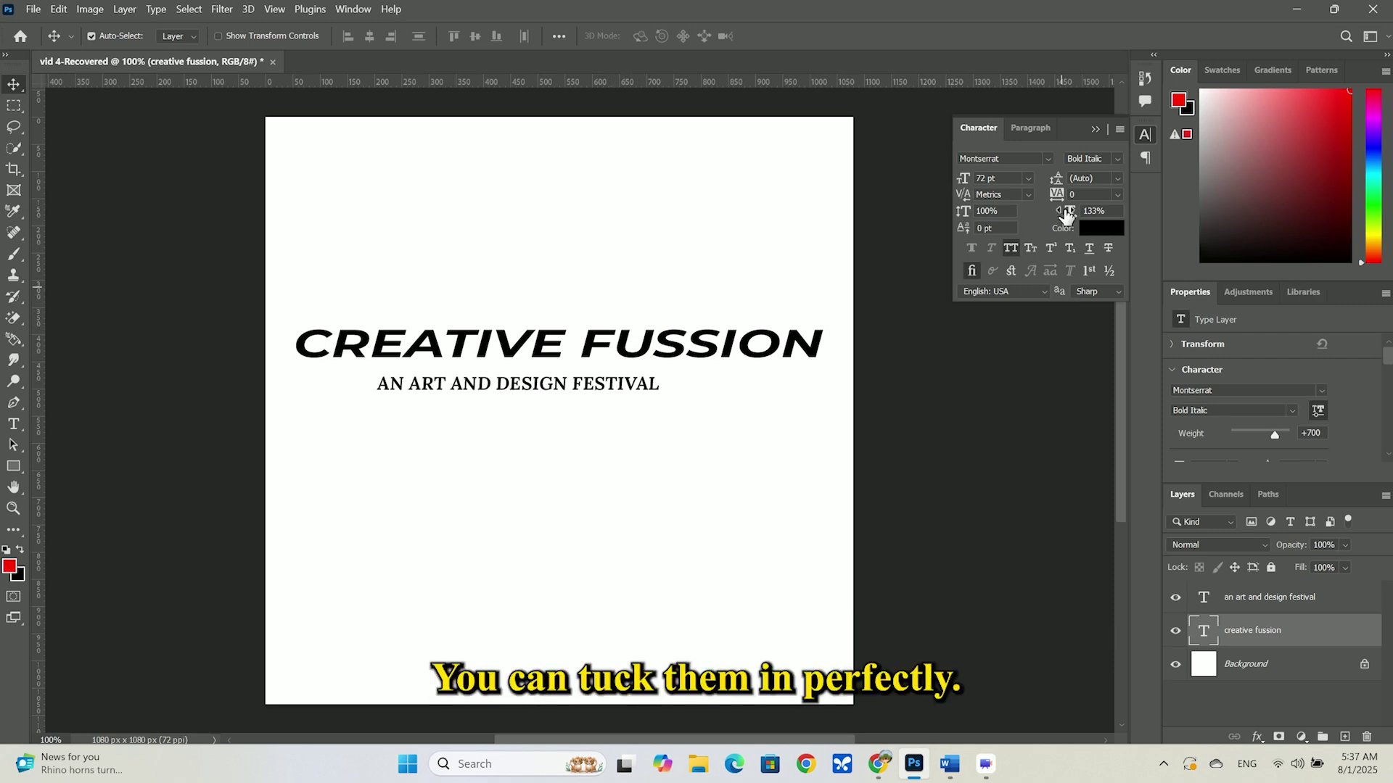
drag(1062, 209, 1067, 215)
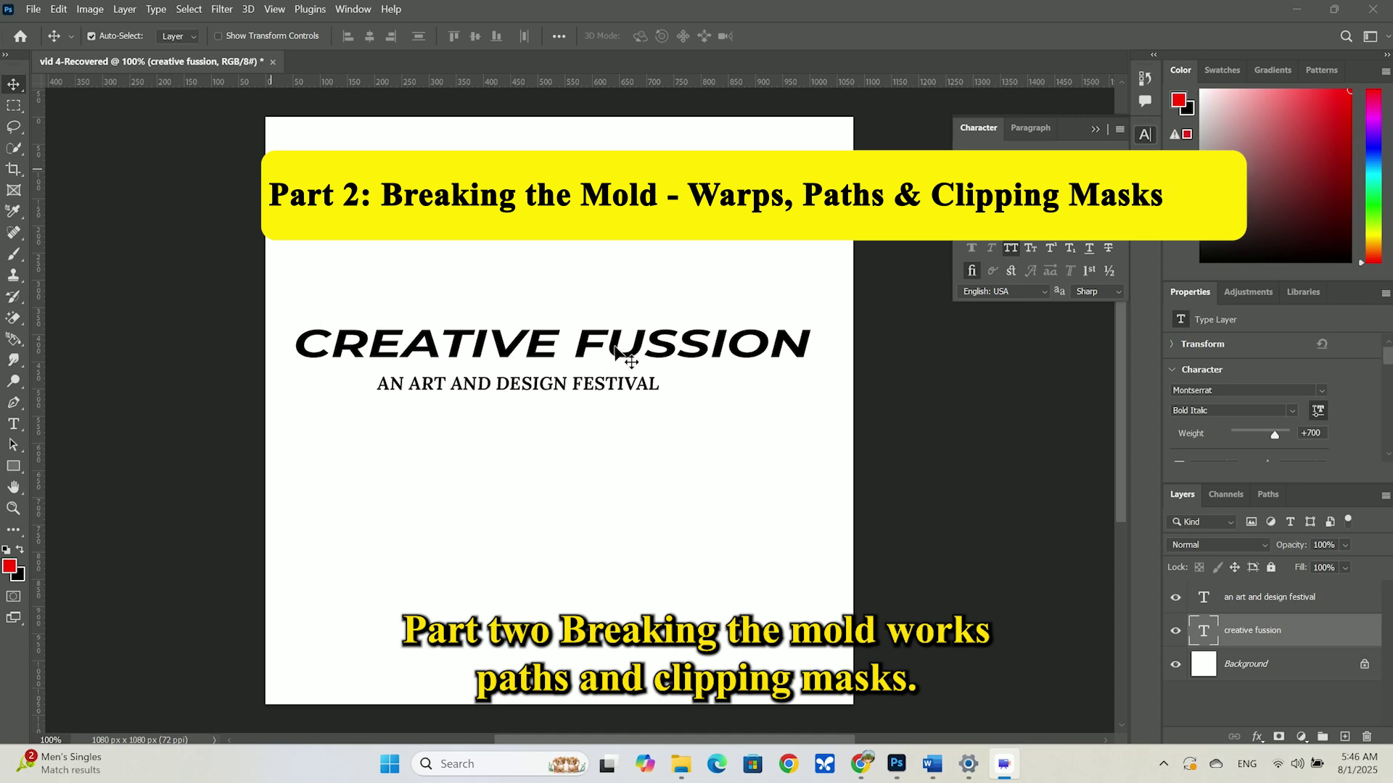
Select the headline text and give it a text warp in the Arc style.
double_click(613, 347)
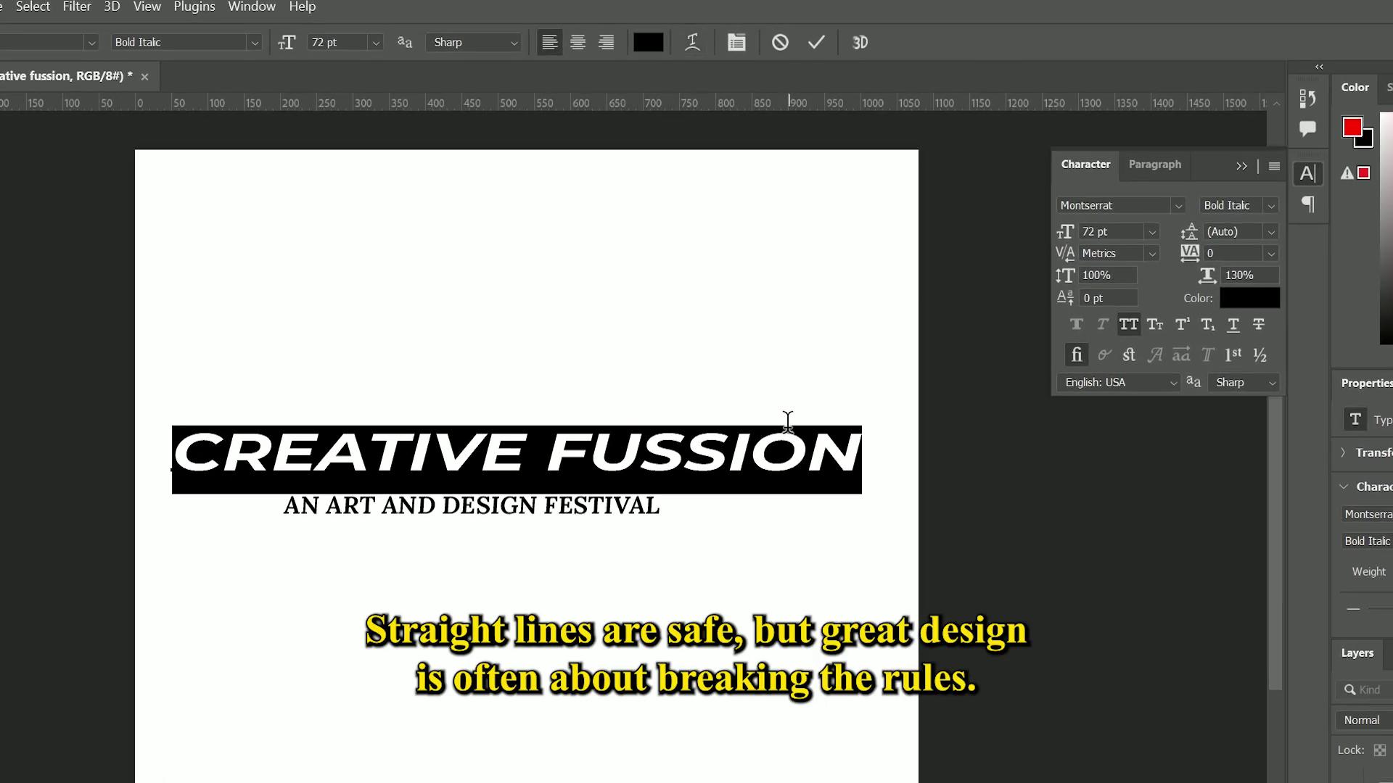
click(691, 42)
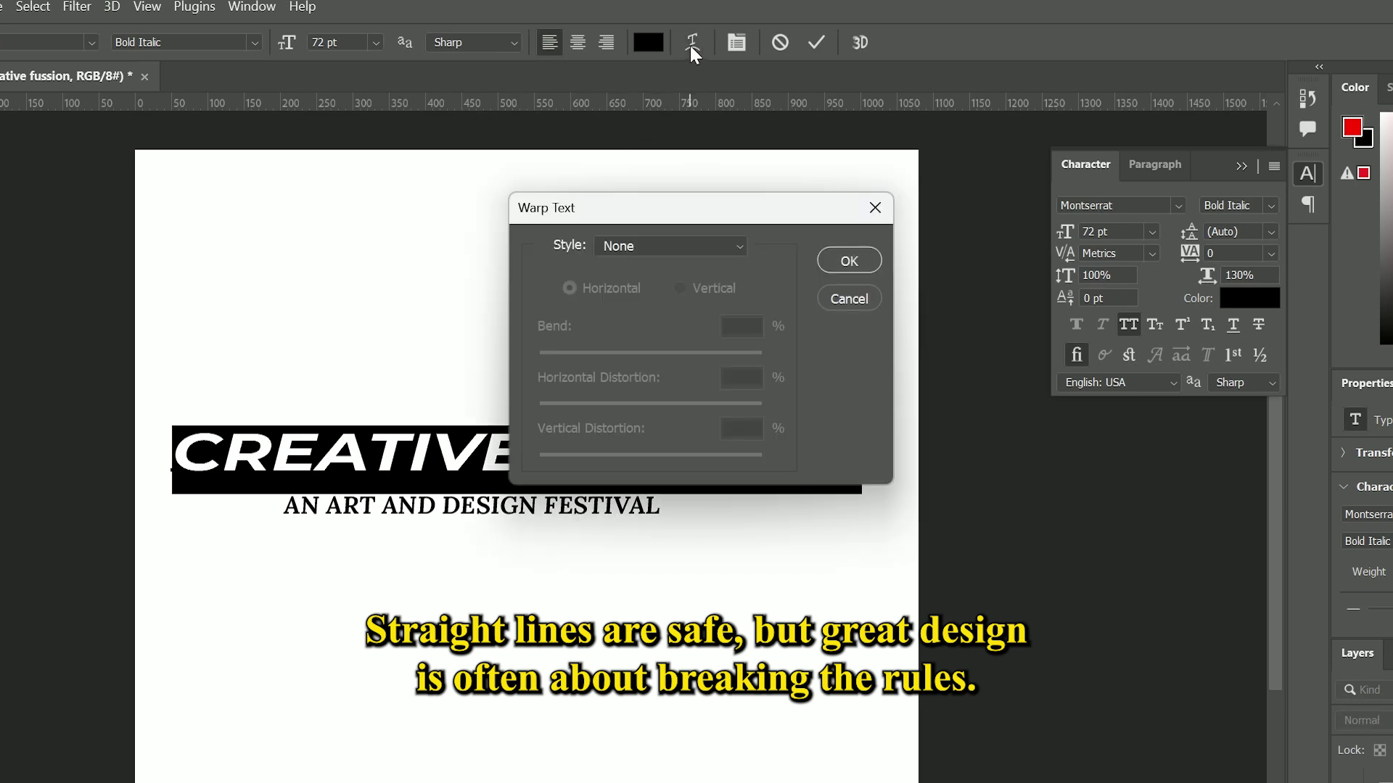
click(733, 246)
click(650, 307)
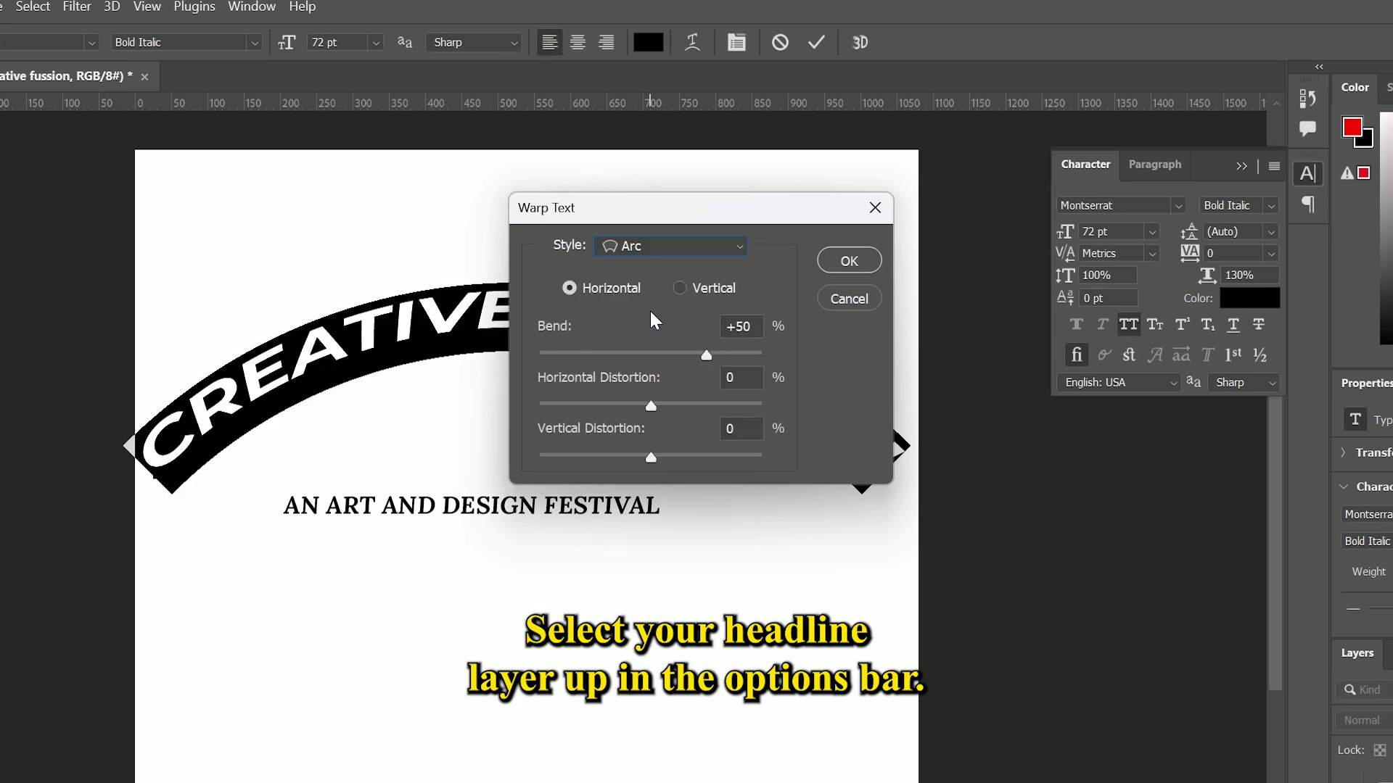
Try the Shell Lower, Twist and Arch warp styles on the headline, keeping the warp settings clear of the text.
click(736, 246)
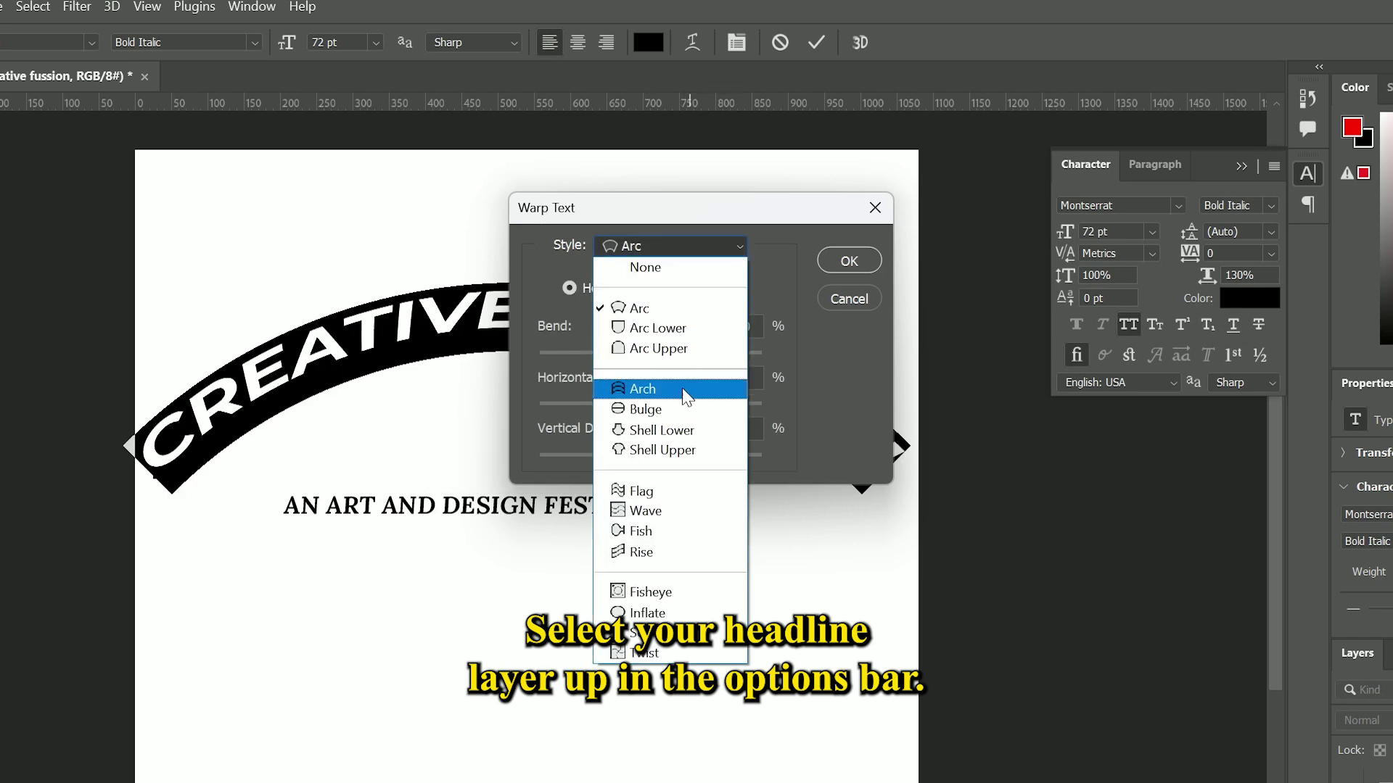
click(672, 432)
click(732, 245)
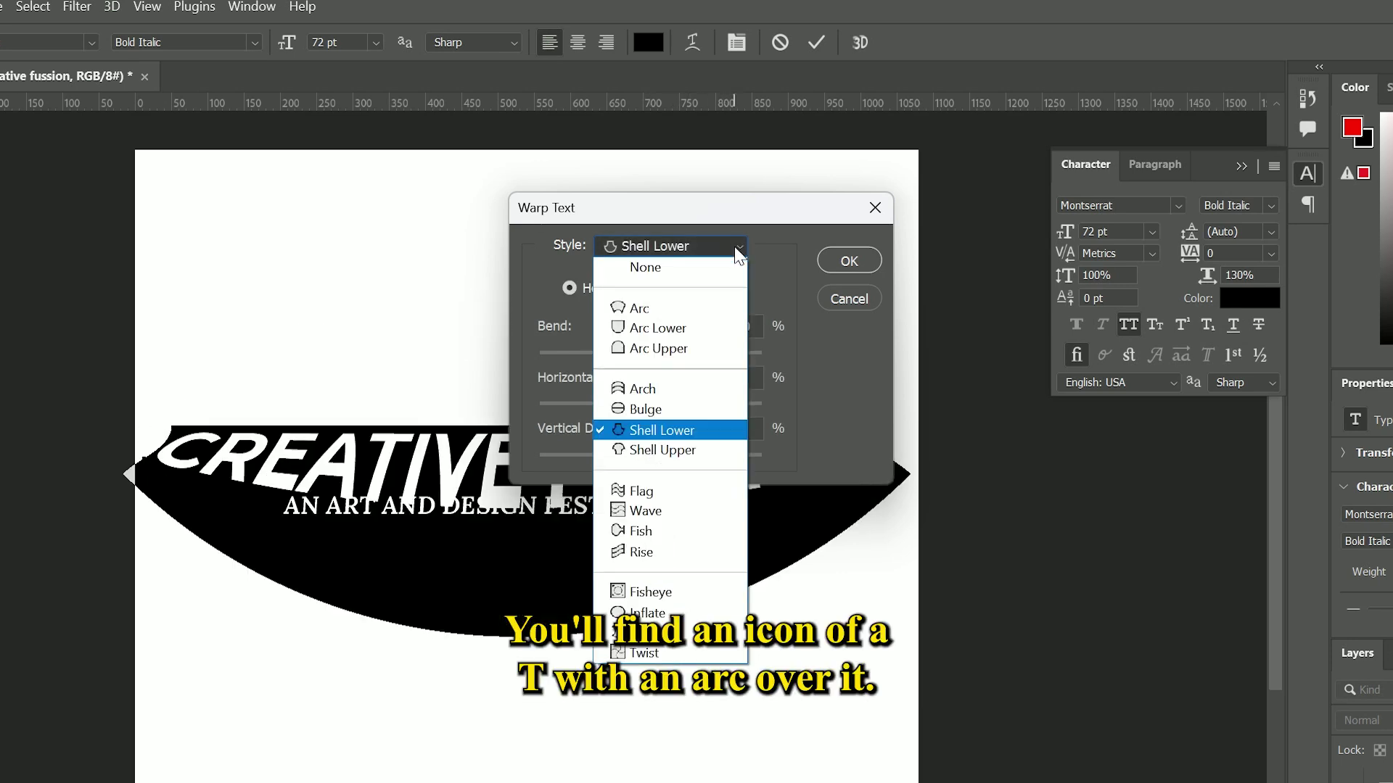
click(645, 511)
drag(733, 209, 1098, 191)
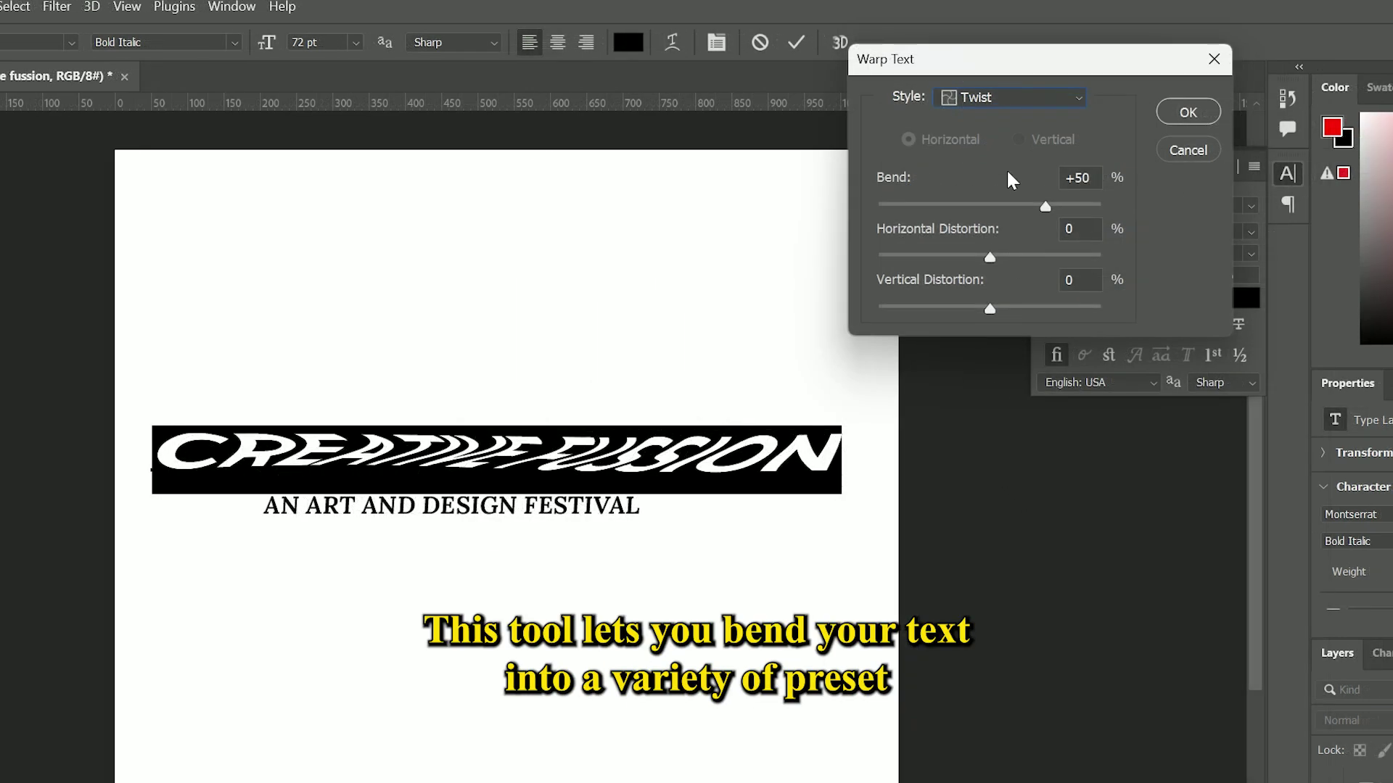
click(1075, 98)
click(1078, 240)
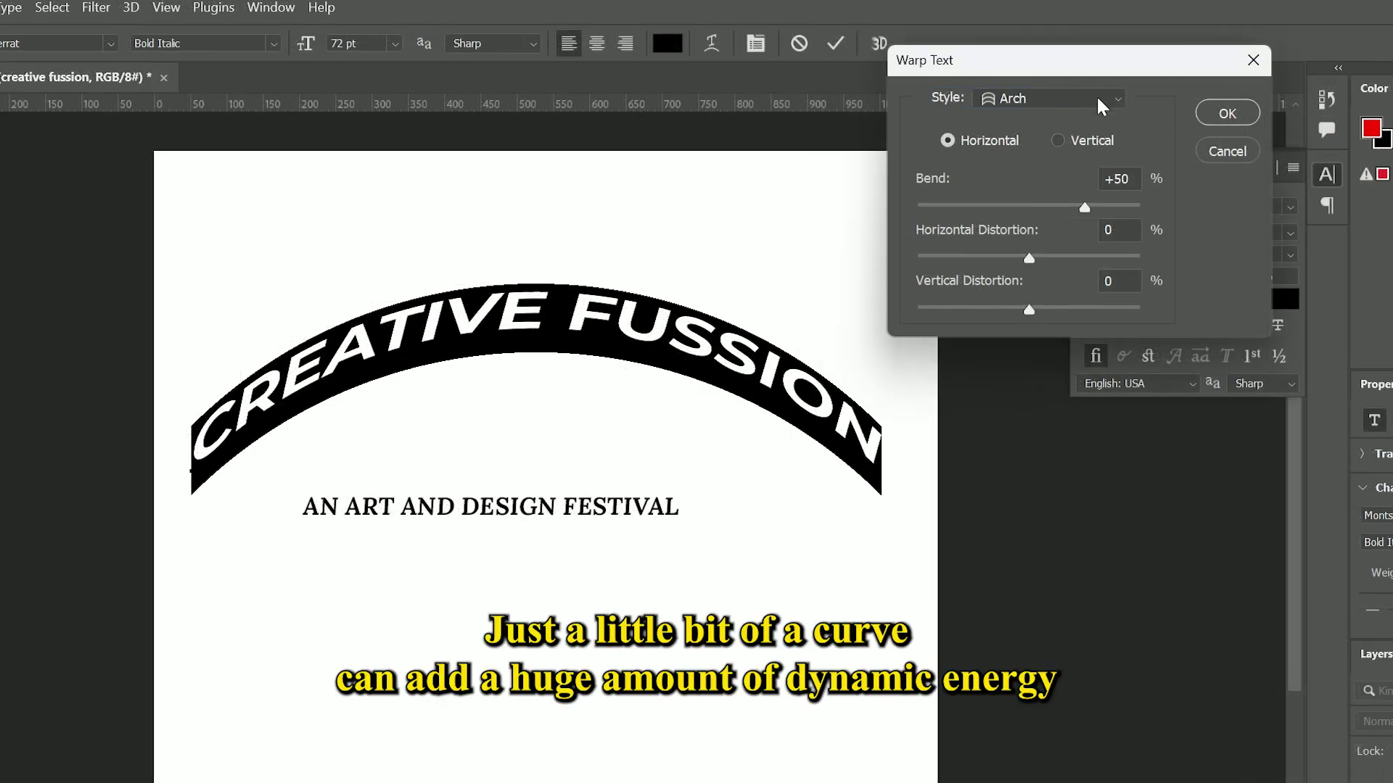
Set the headline's warp style to Arc with a horizontal bend of +50% and apply it.
click(1090, 102)
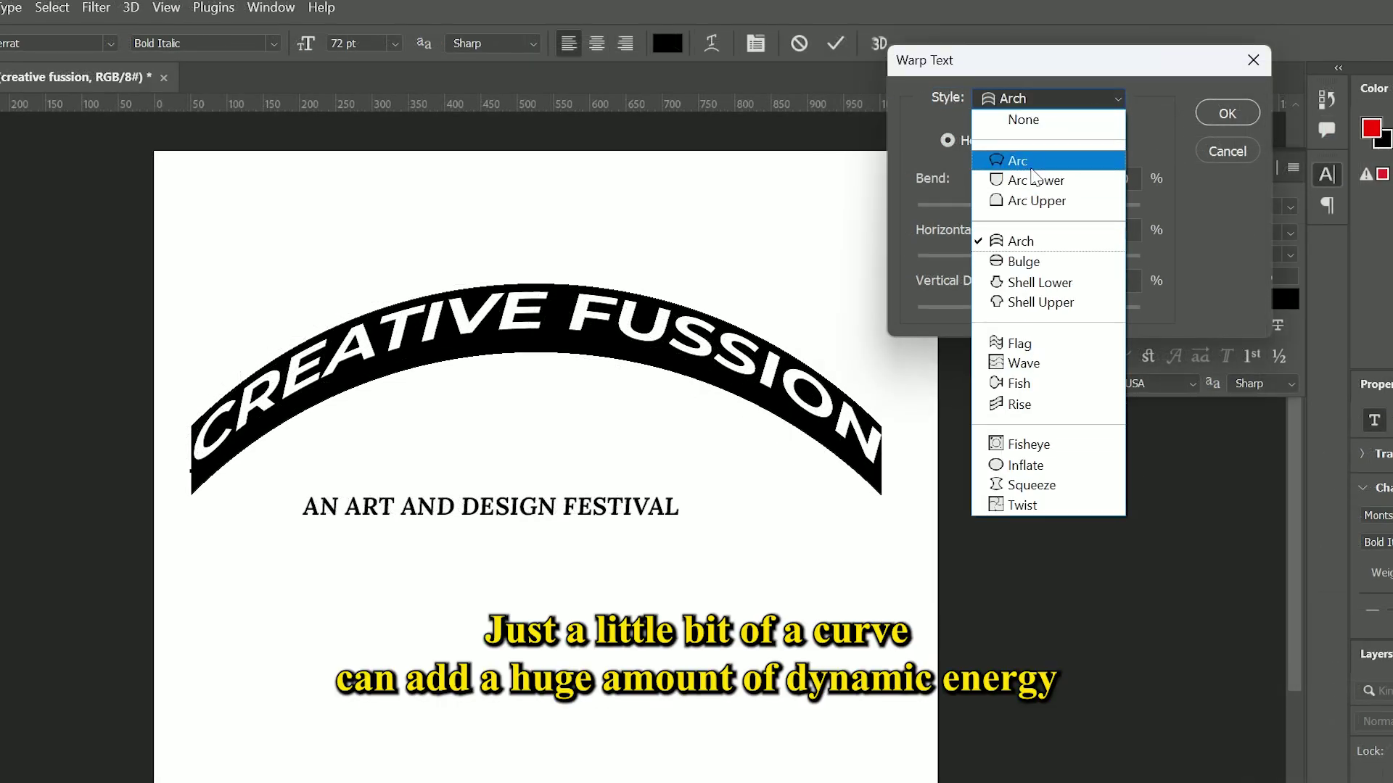
click(1034, 161)
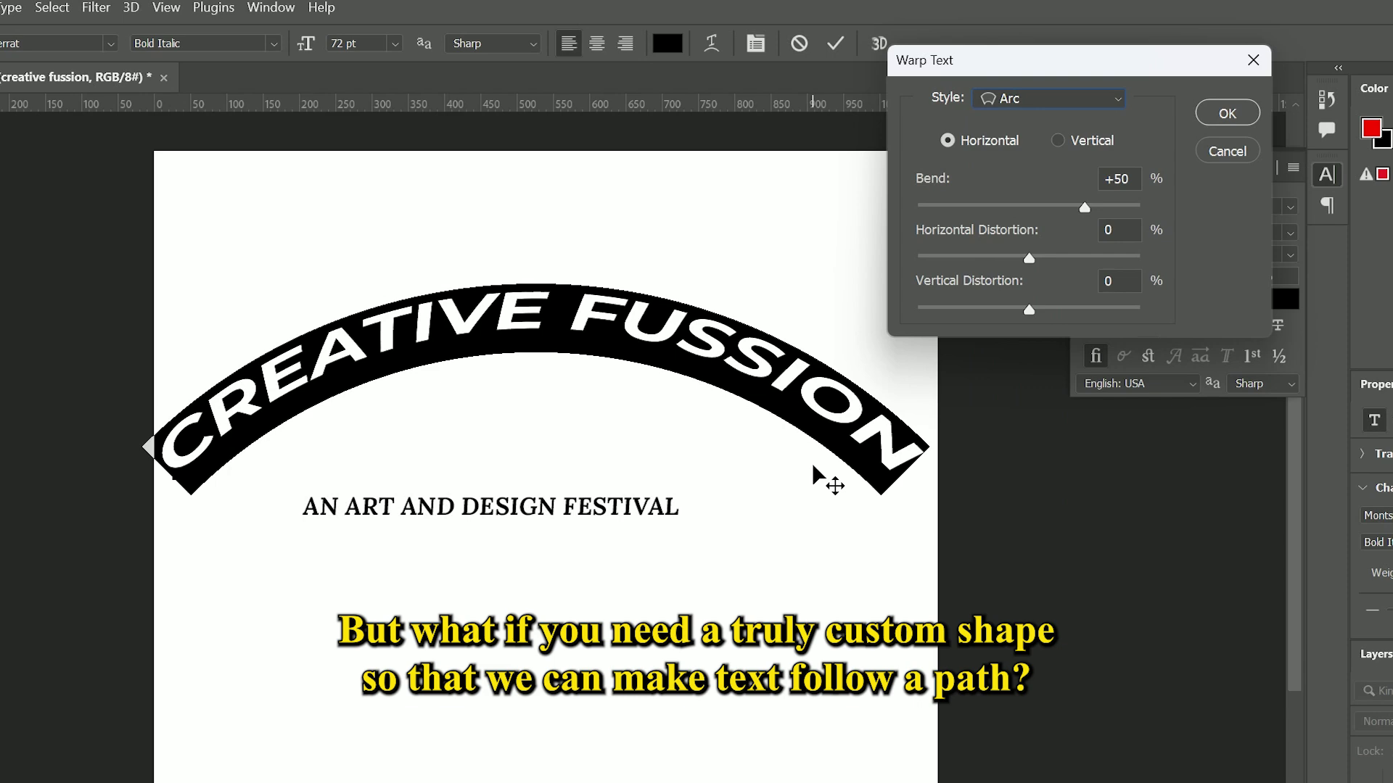
click(1227, 113)
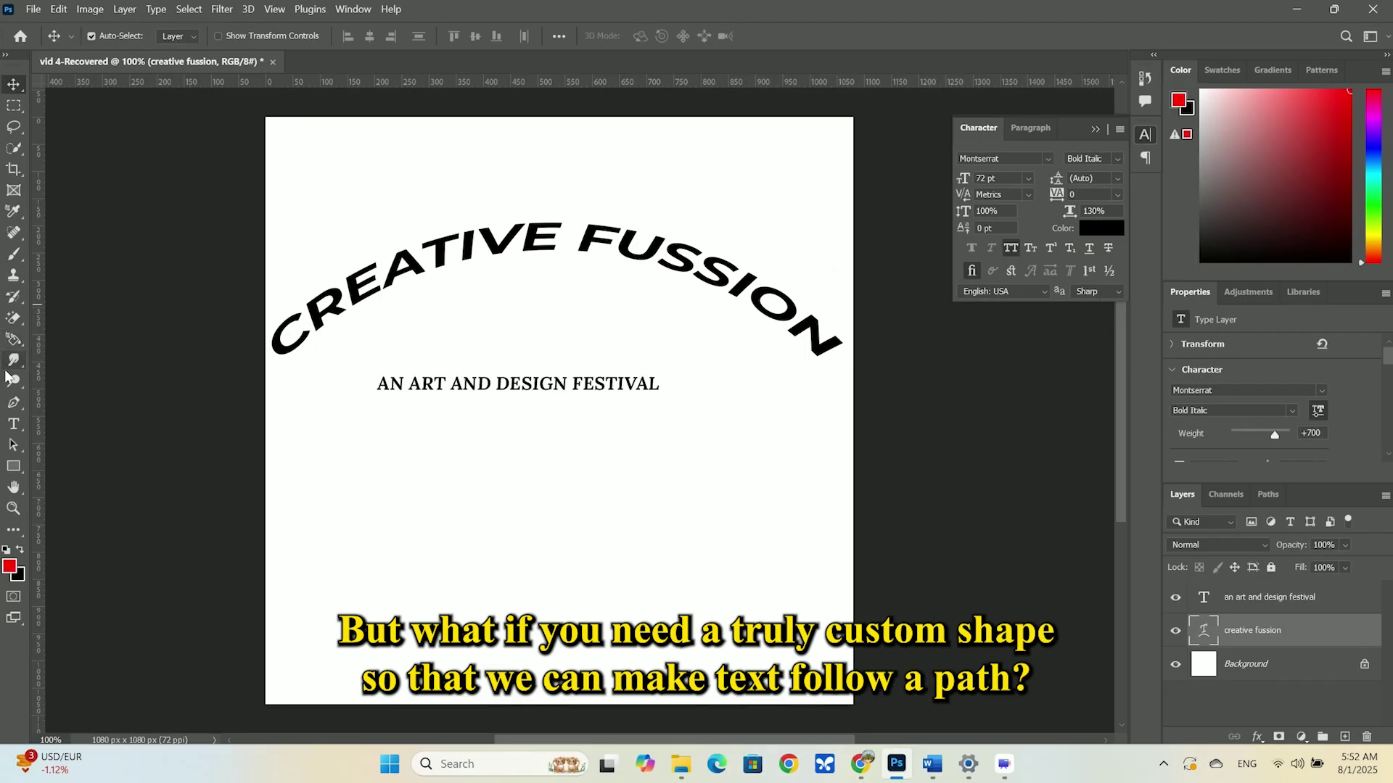
Draw an arched path about 594 px wide with the Pen tool under the headline, peaking above the subtitle.
click(13, 403)
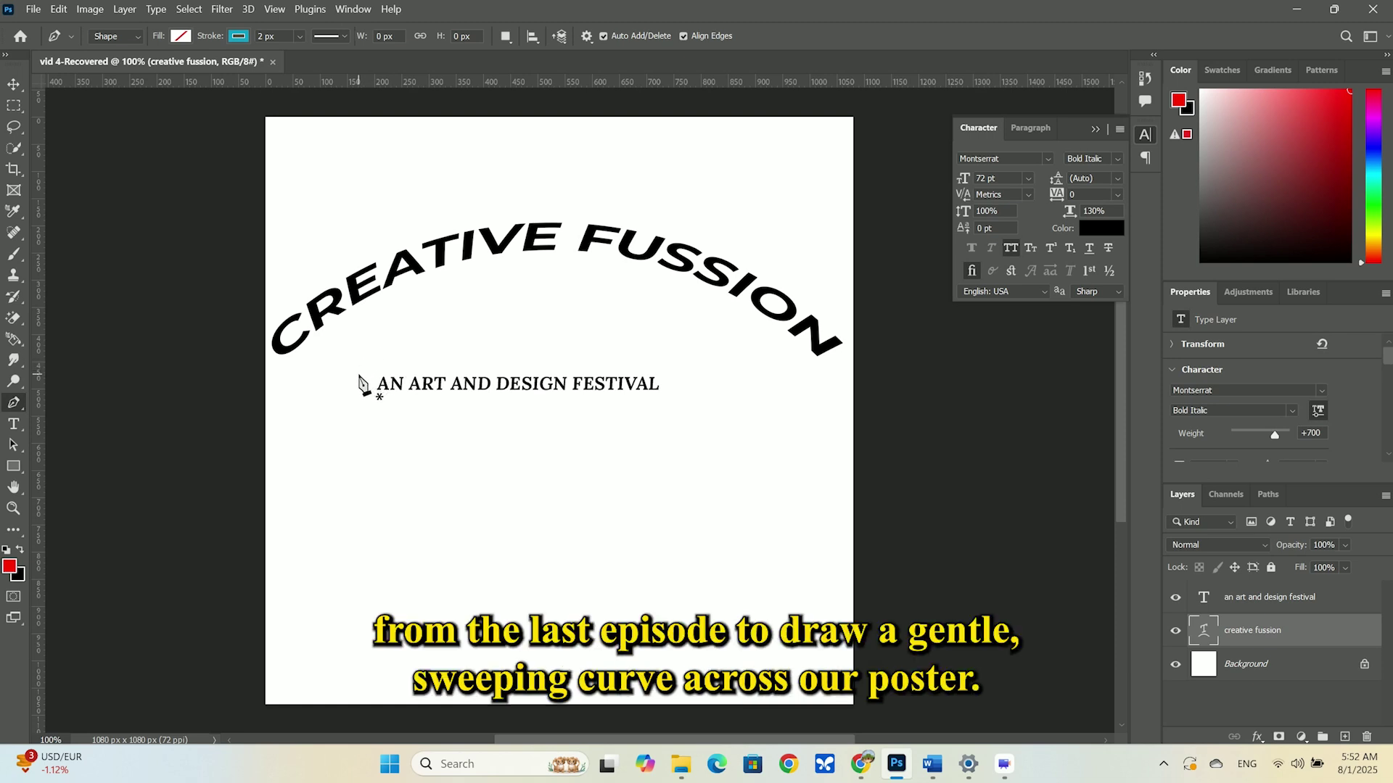
click(350, 375)
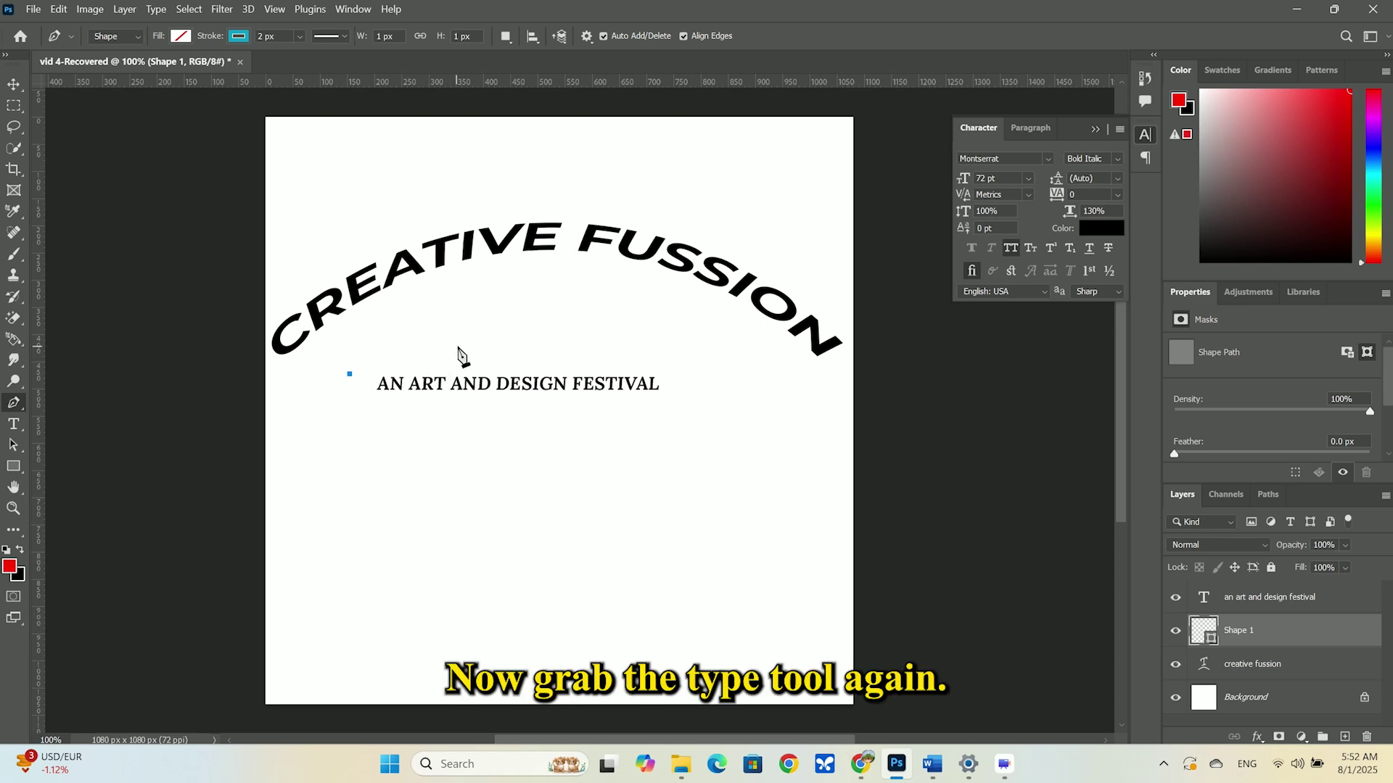
drag(532, 280, 643, 293)
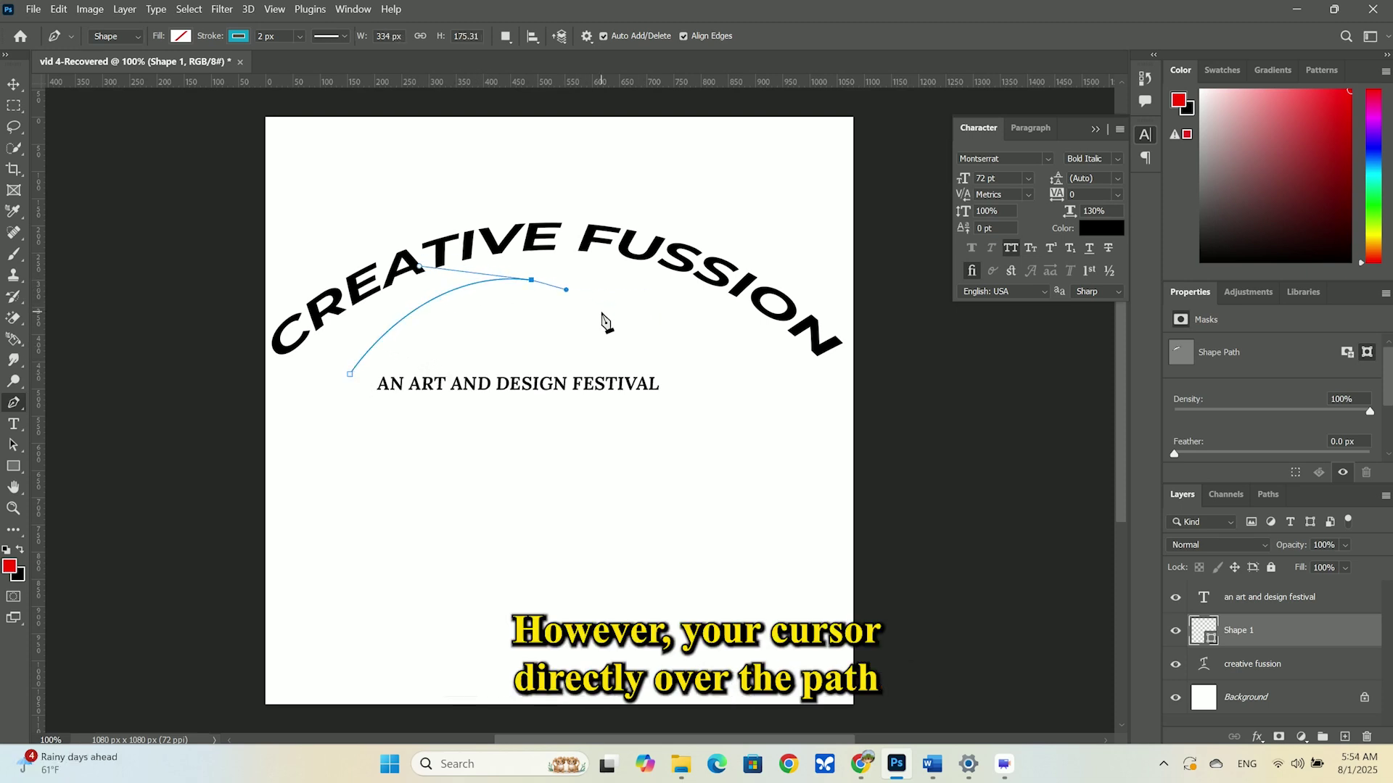
drag(619, 322, 658, 356)
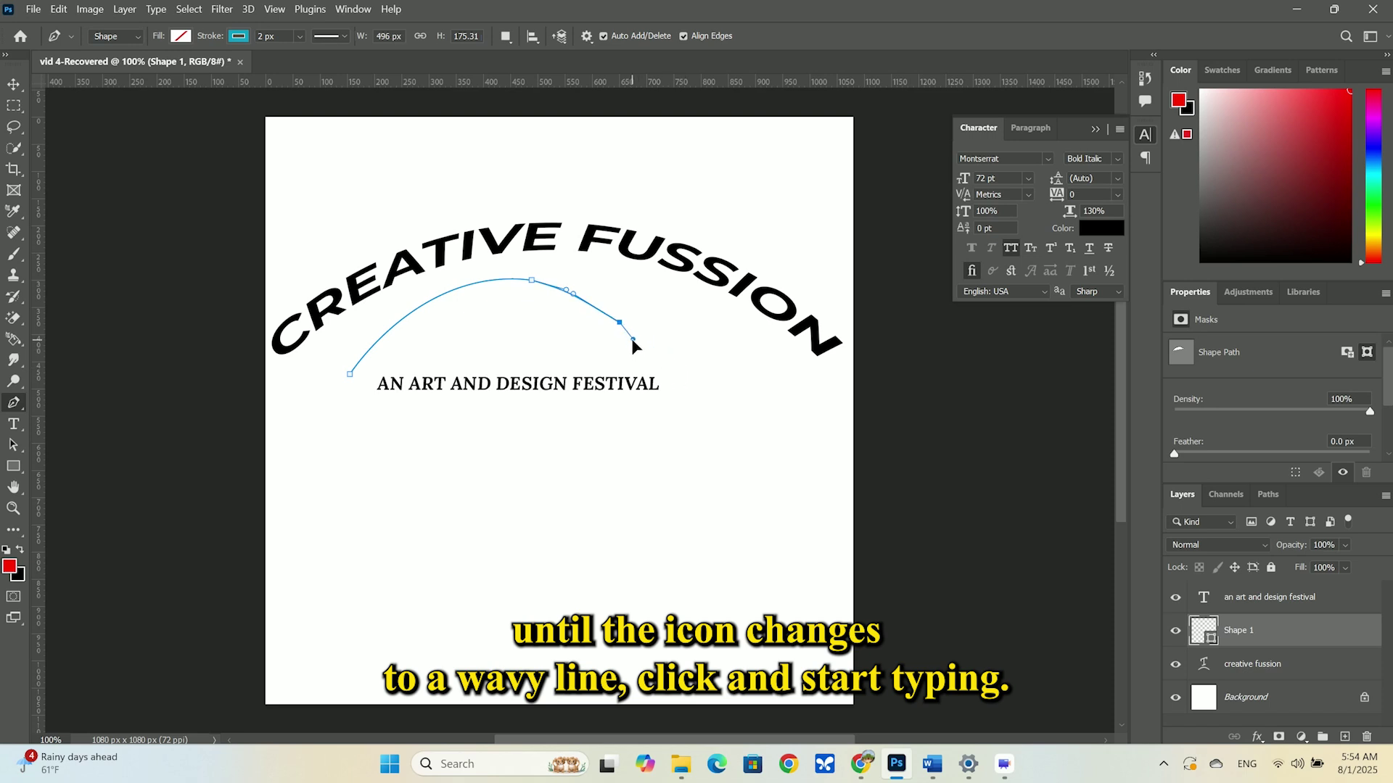
drag(695, 395, 690, 385)
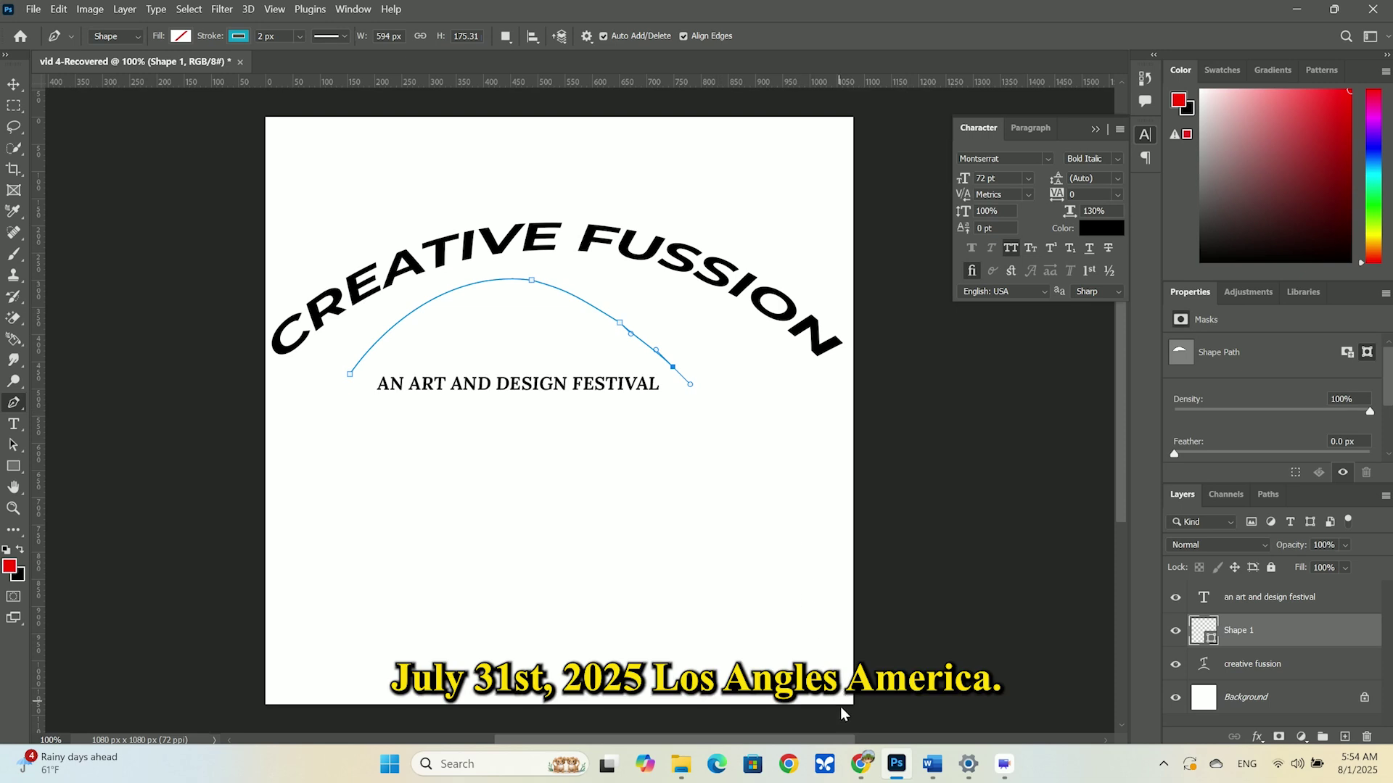
Add the text "AUG 1 2025" so that it follows the arched path.
key(t)
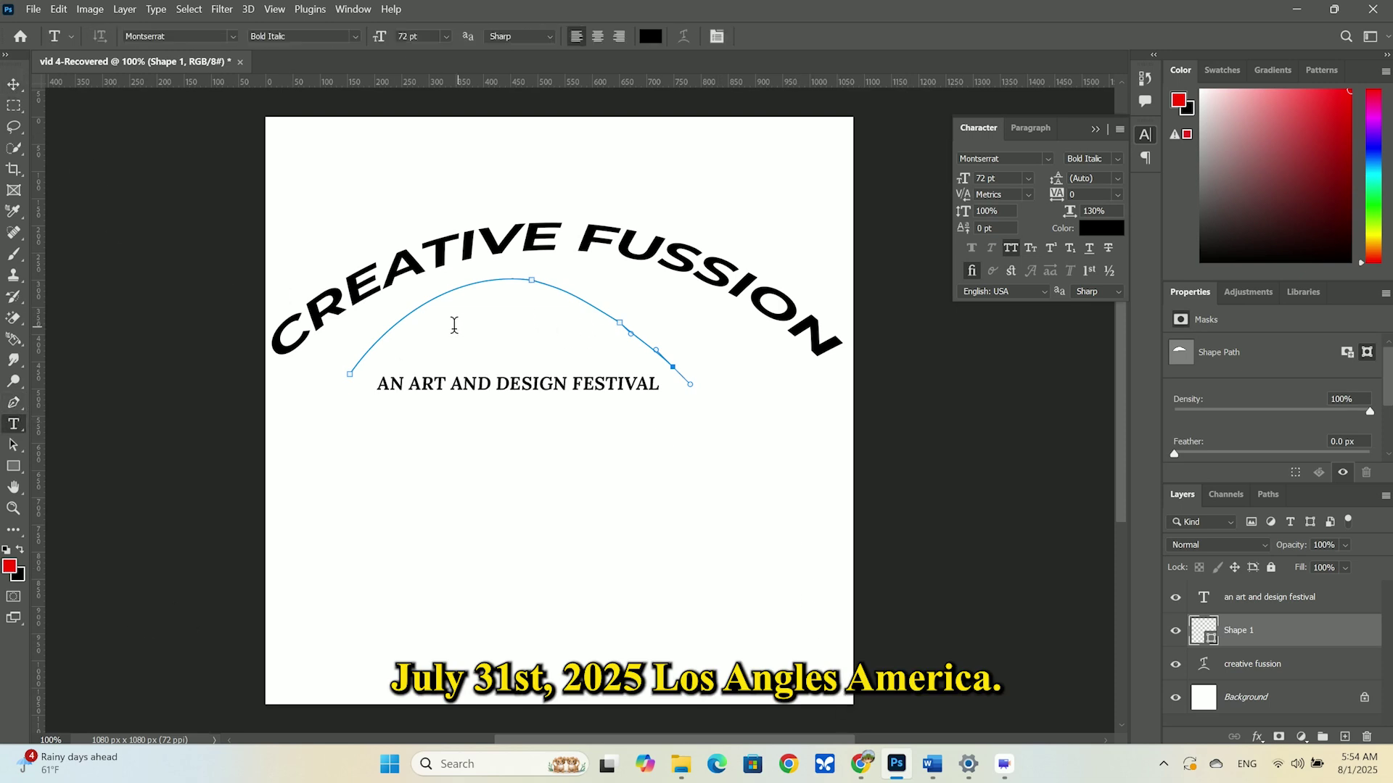
click(357, 357)
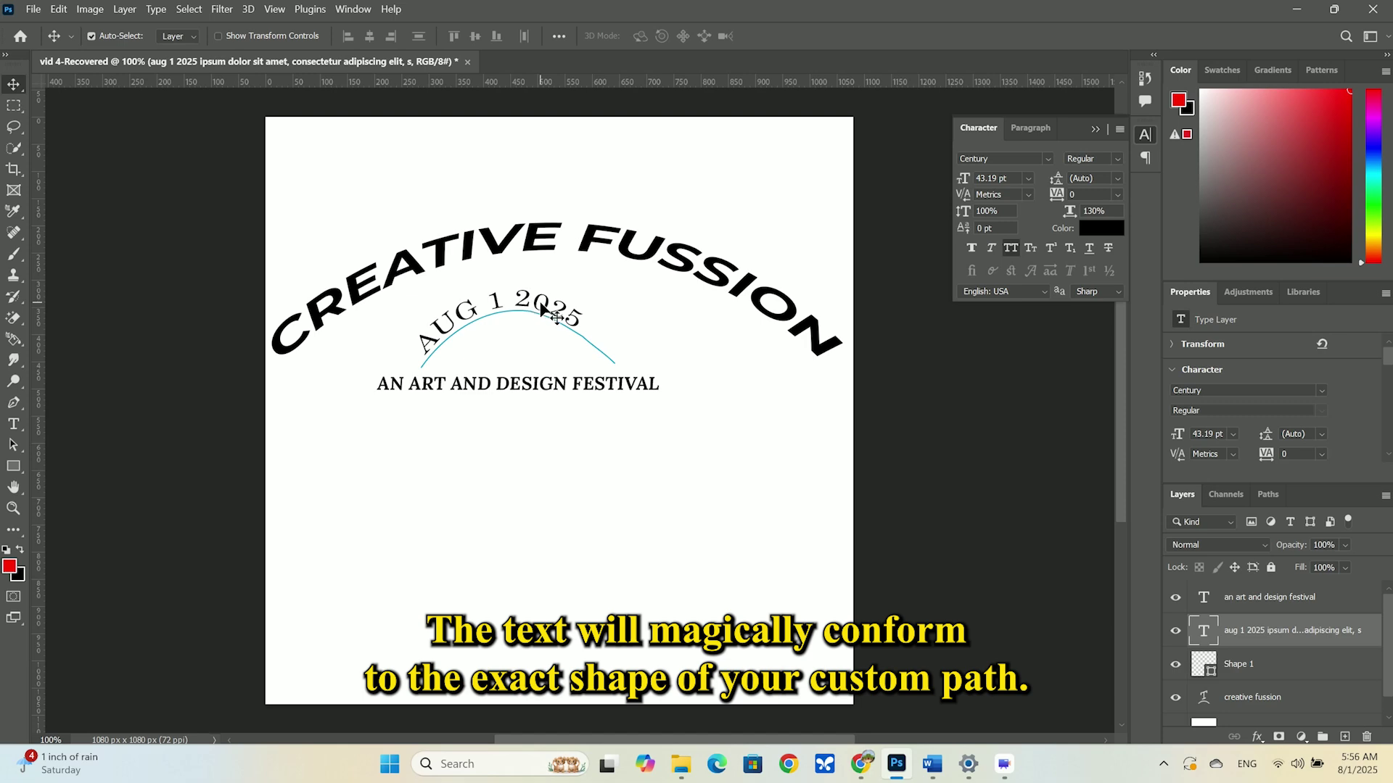
key(ctrl+a)
click(1047, 159)
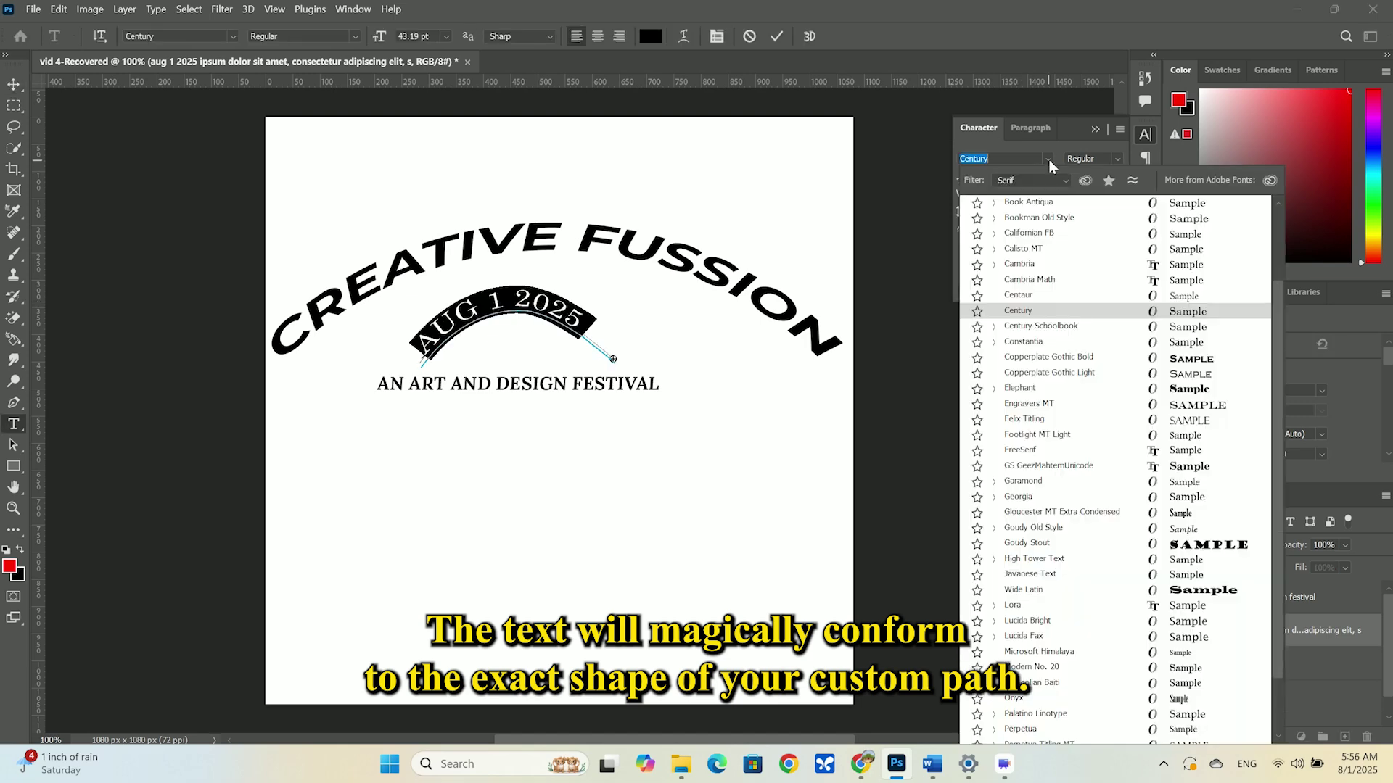
key(Escape)
click(775, 37)
key(v)
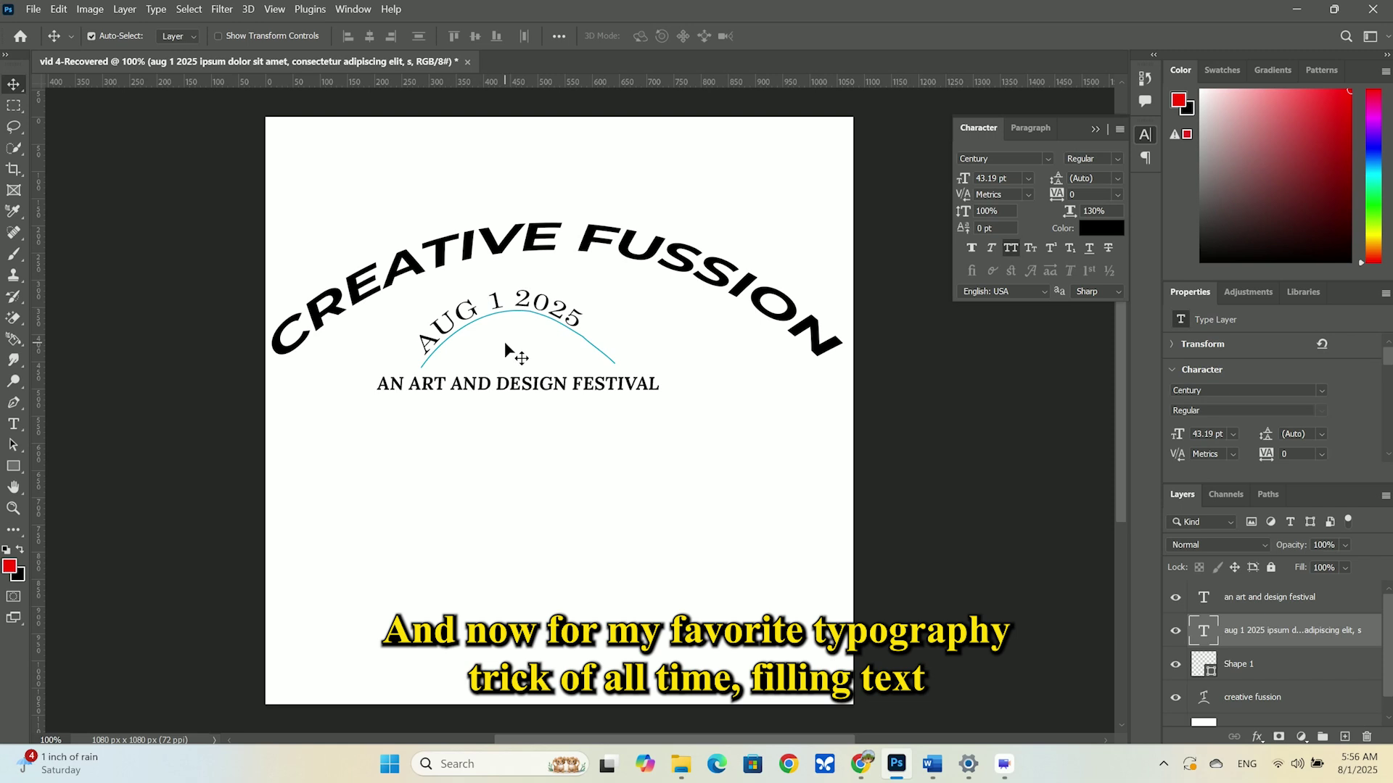
Add a horizontal text line reading "ART" in the empty area below the subtitle.
right_click(13, 425)
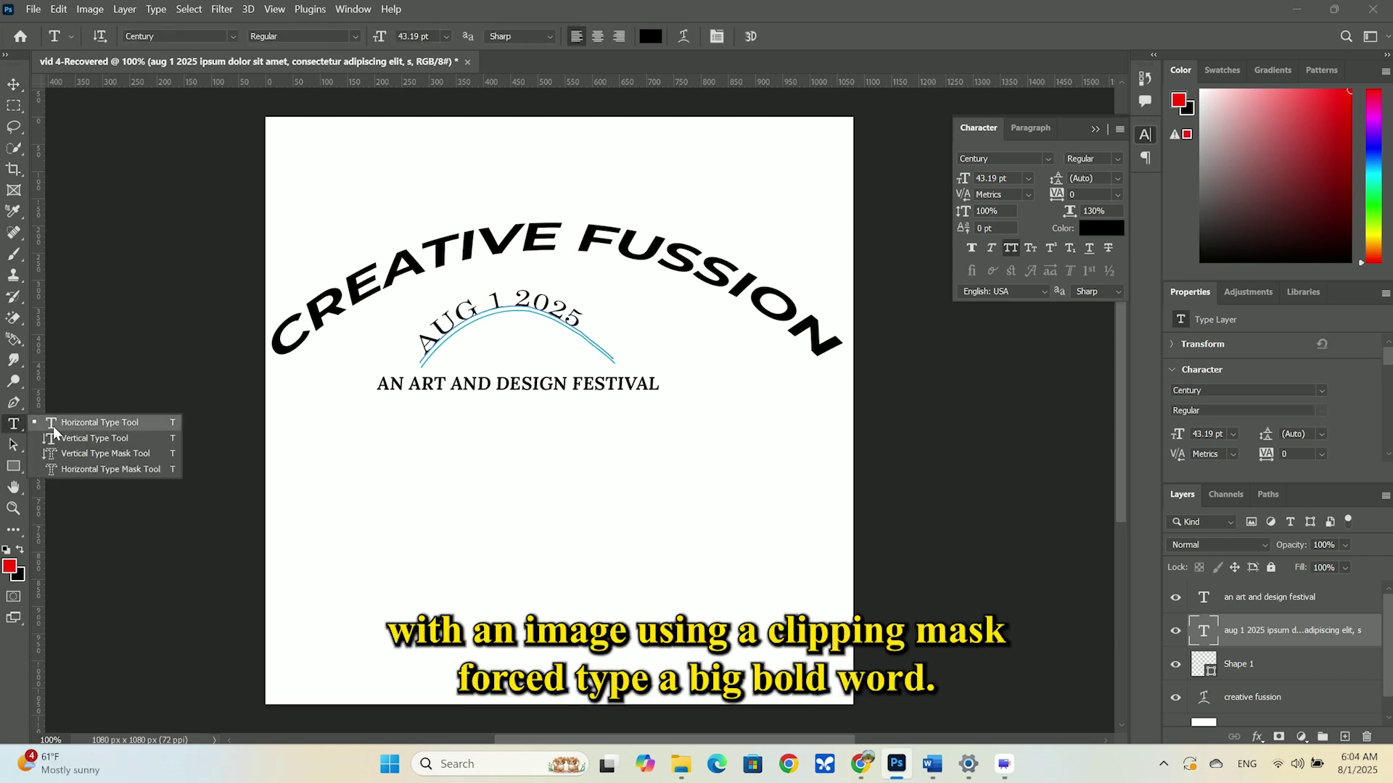
click(81, 424)
click(414, 520)
text(art)
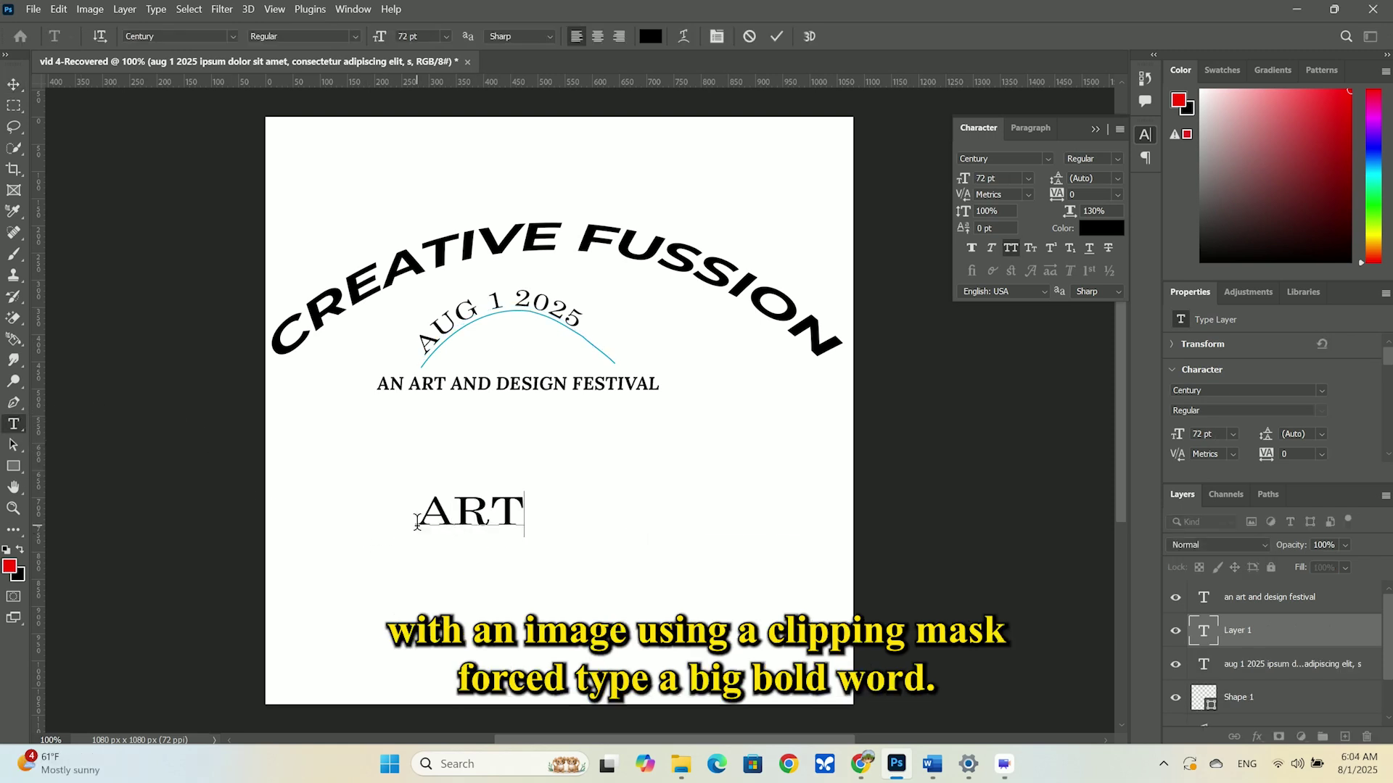
Set the font of the word ART to Montserrat ExtraBold Italic from the Sans Serif class.
double_click(458, 521)
click(1043, 158)
click(1030, 180)
click(1030, 239)
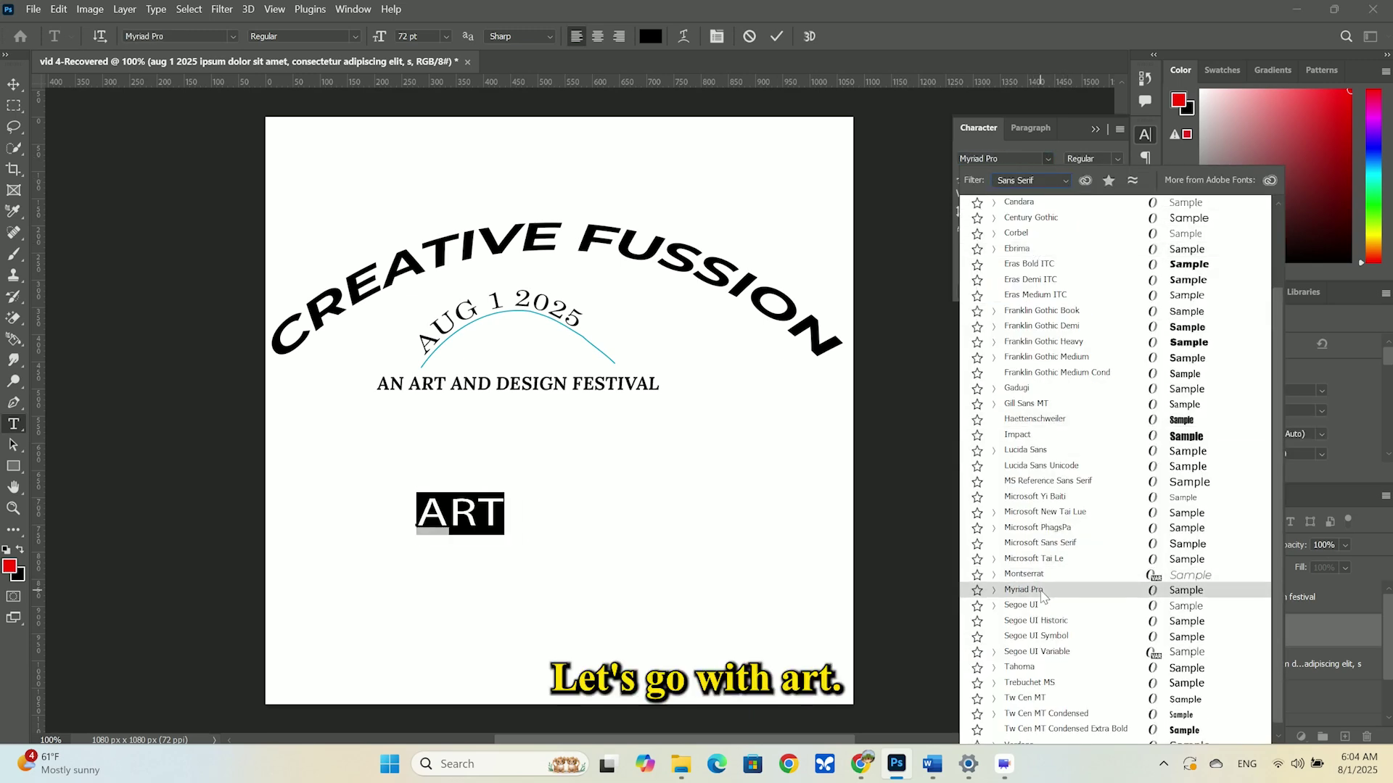
click(1017, 425)
click(1047, 158)
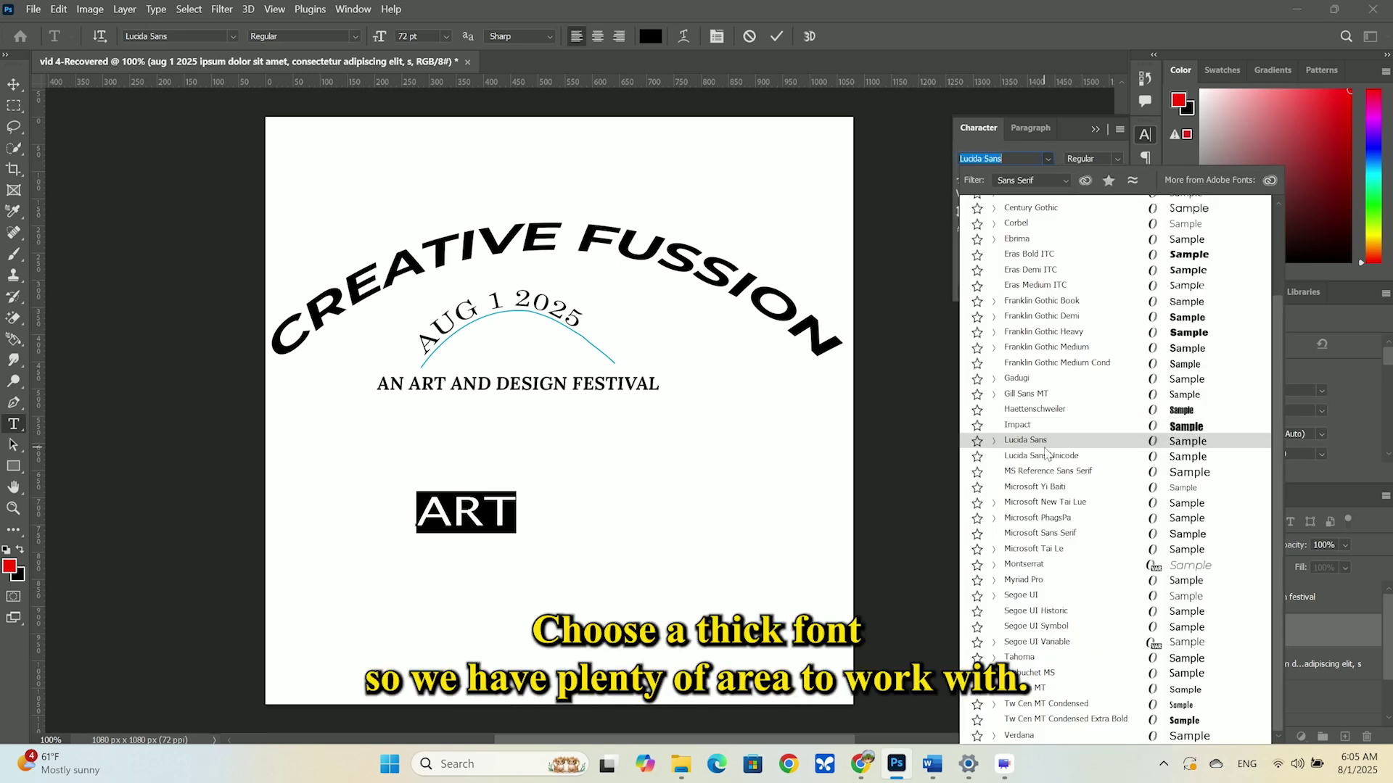
click(1023, 564)
click(1117, 159)
click(1088, 246)
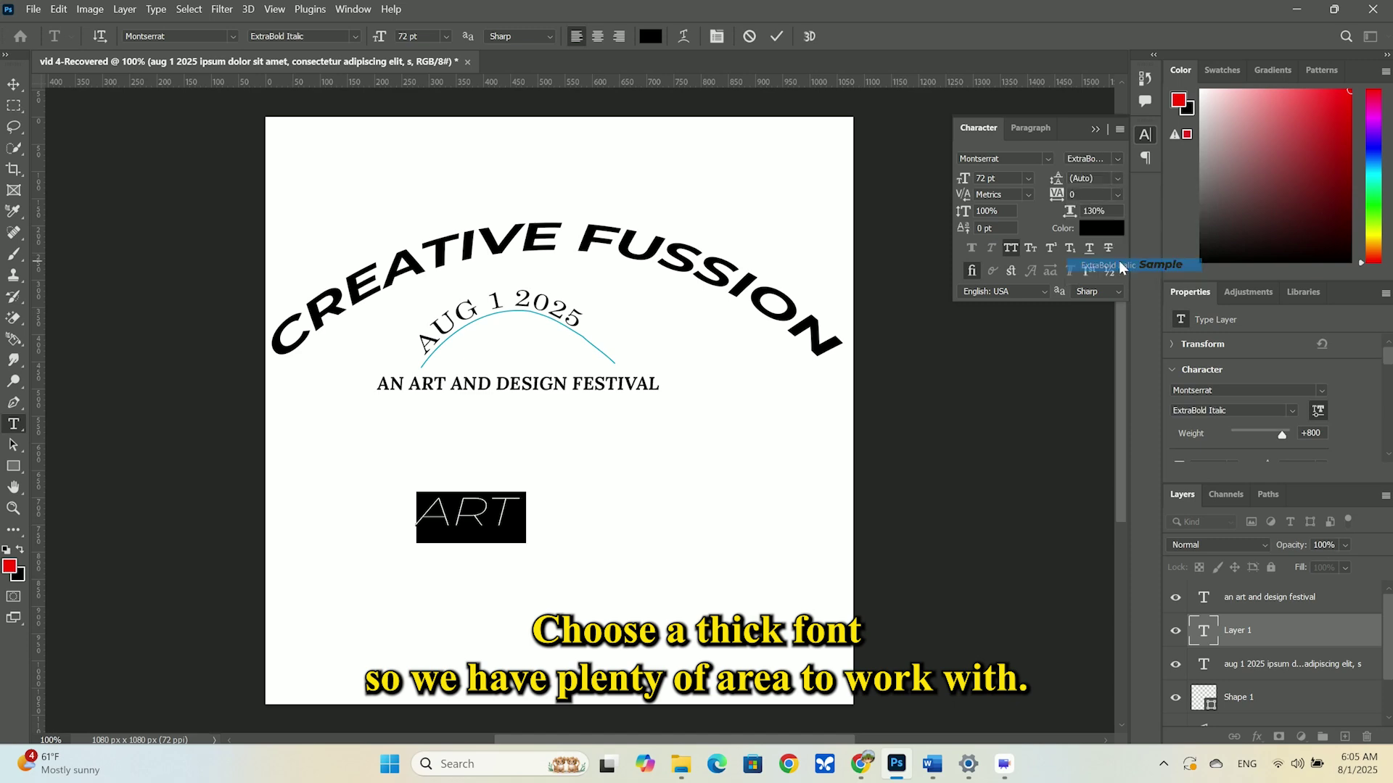
Enlarge the word ART to about half the canvas width and commit the text edit.
drag(964, 185, 1091, 137)
click(1096, 129)
key(ctrl+Return)
key(v)
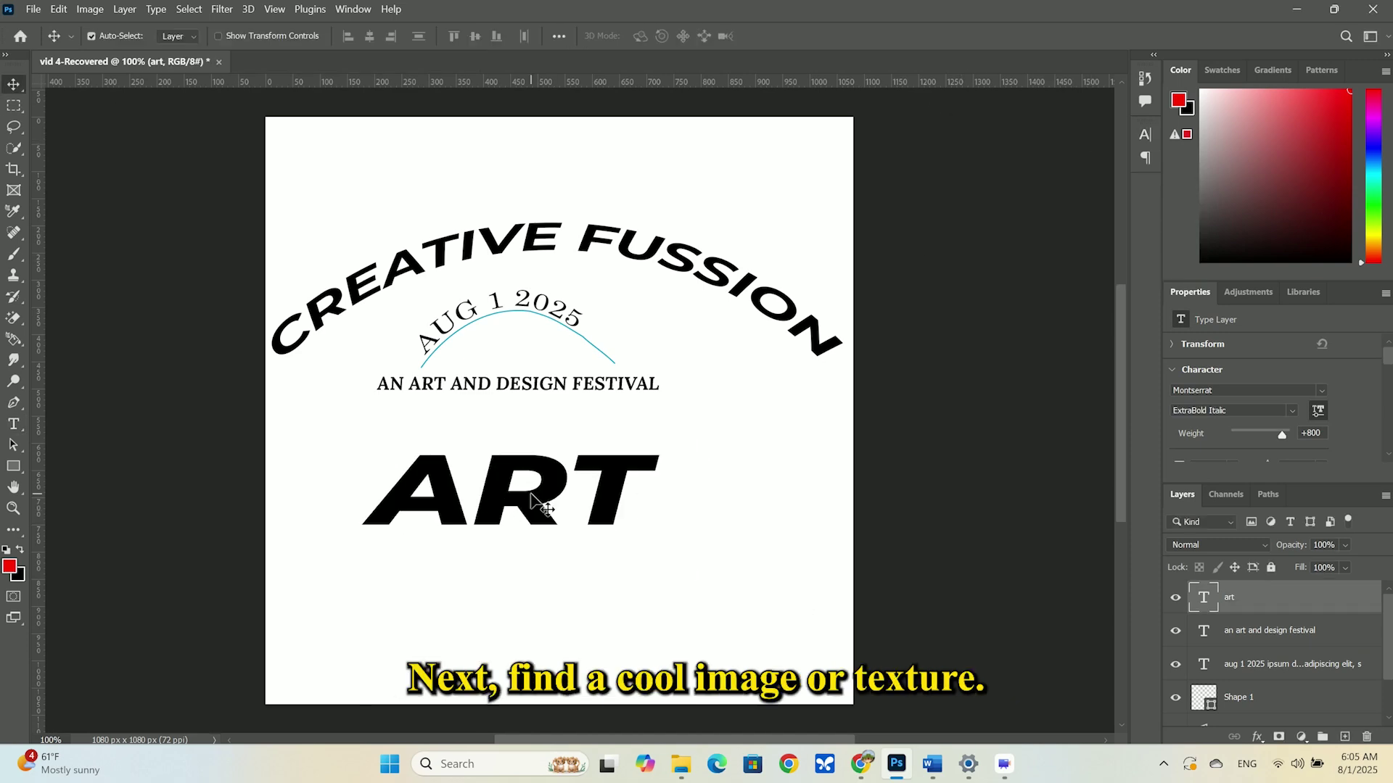
Place the OIP.webp paint-splatter image from File Explorer over ART, scaled to about 128%, and clip it to the text layer.
click(681, 764)
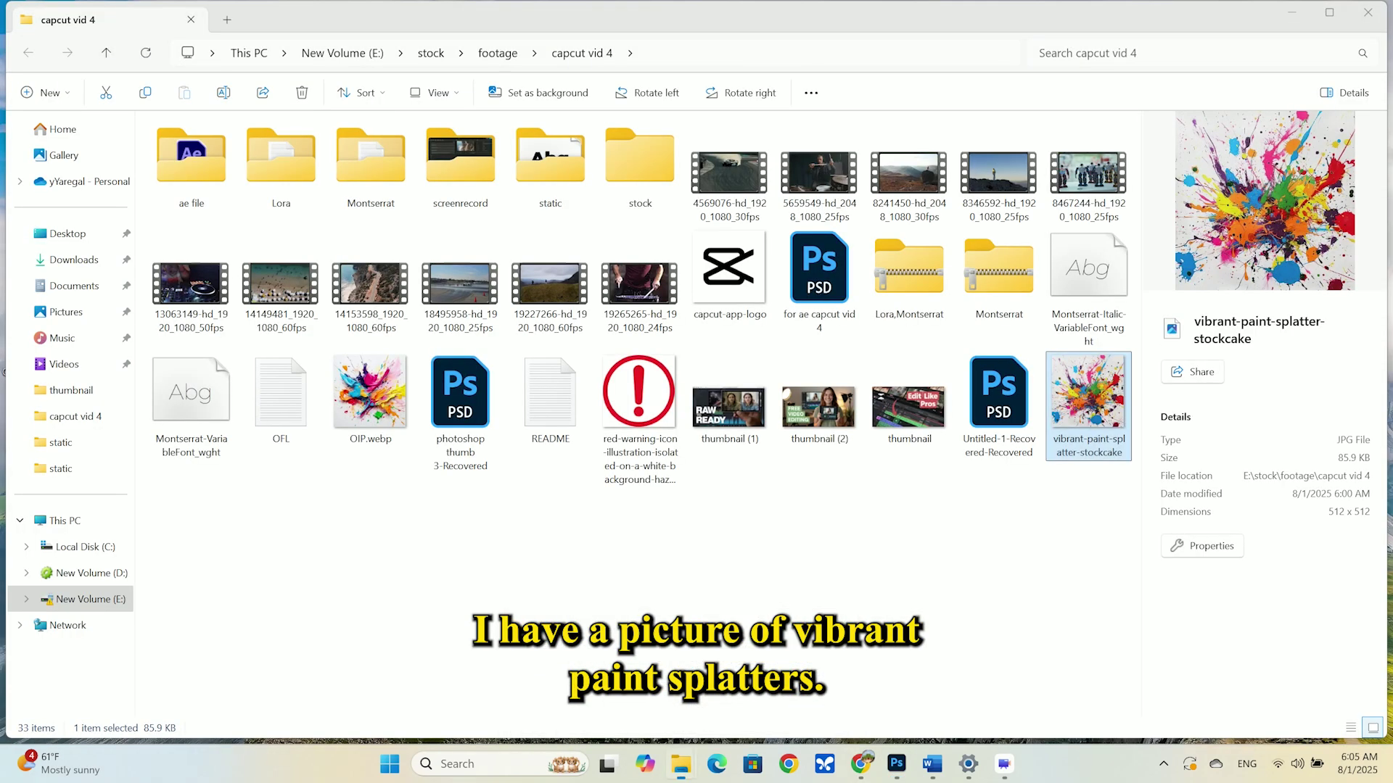
drag(377, 409, 541, 606)
drag(581, 444, 632, 502)
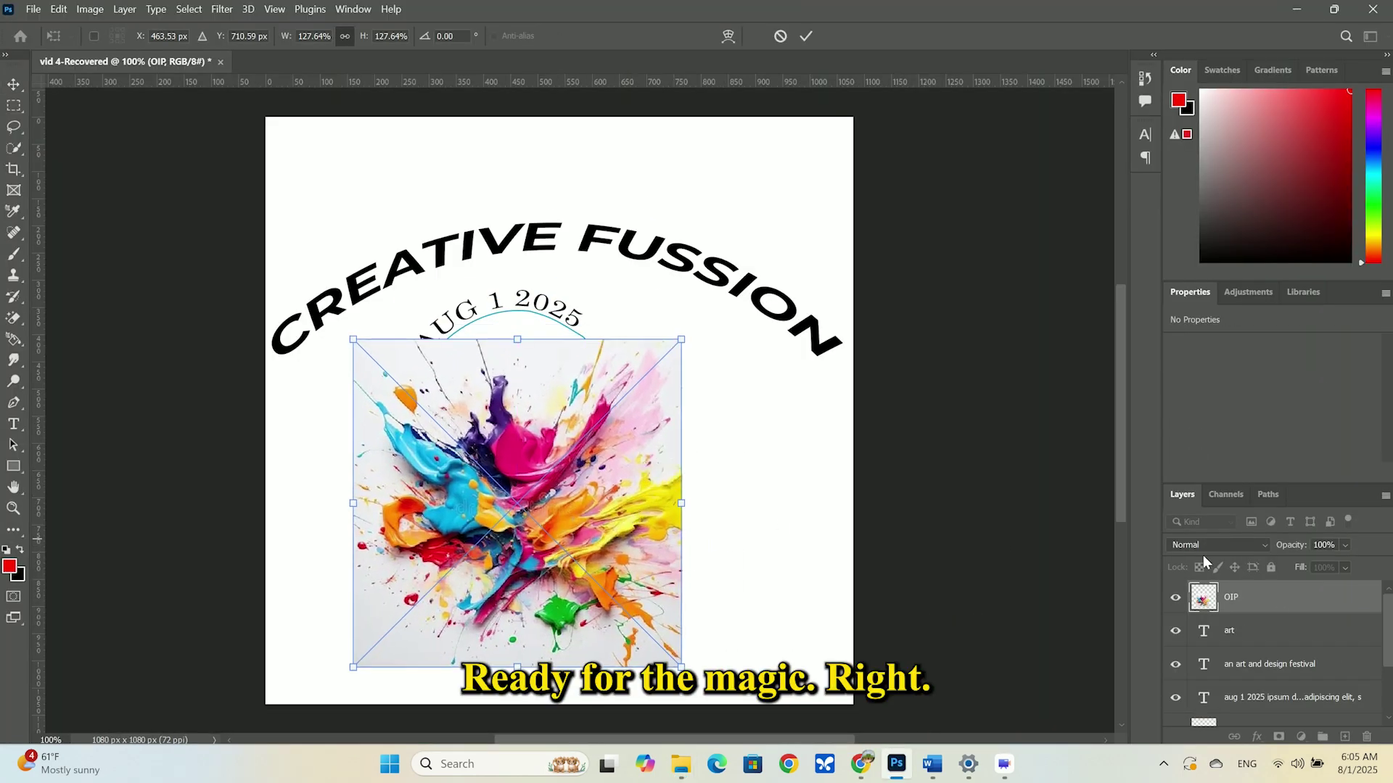
alt+click(1248, 610)
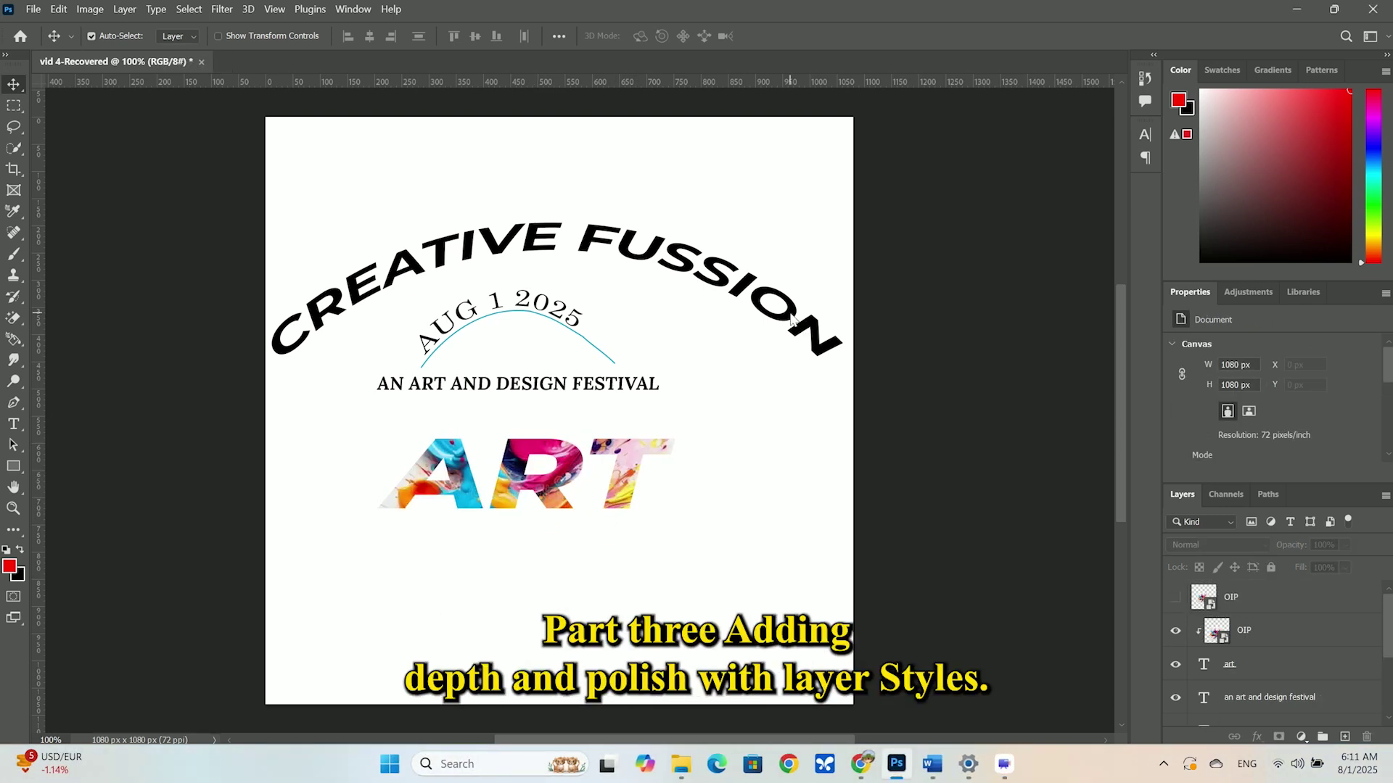
Add a Drop Shadow layer style to the creative fussion headline and set the shadow color to black (000000).
click(790, 320)
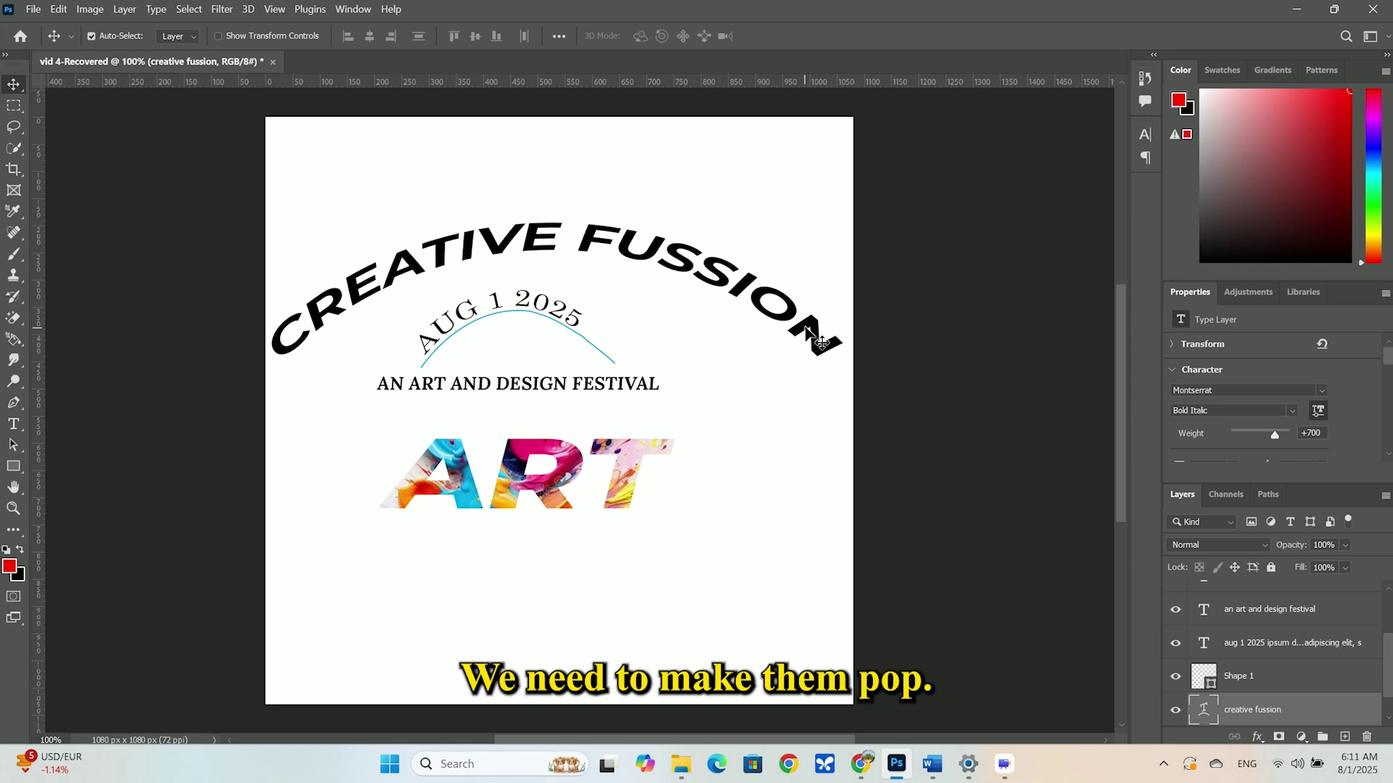
scroll(1289, 620, down, 1)
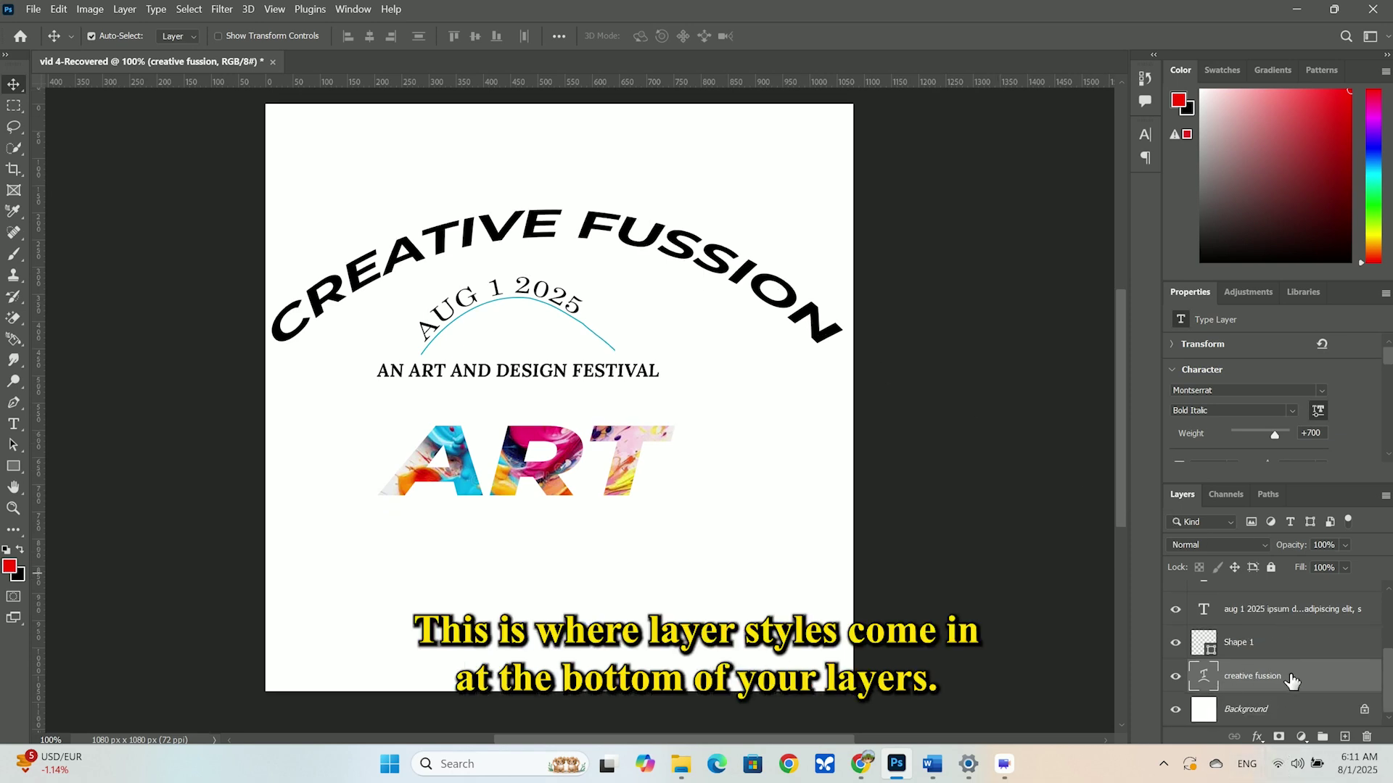
click(1257, 737)
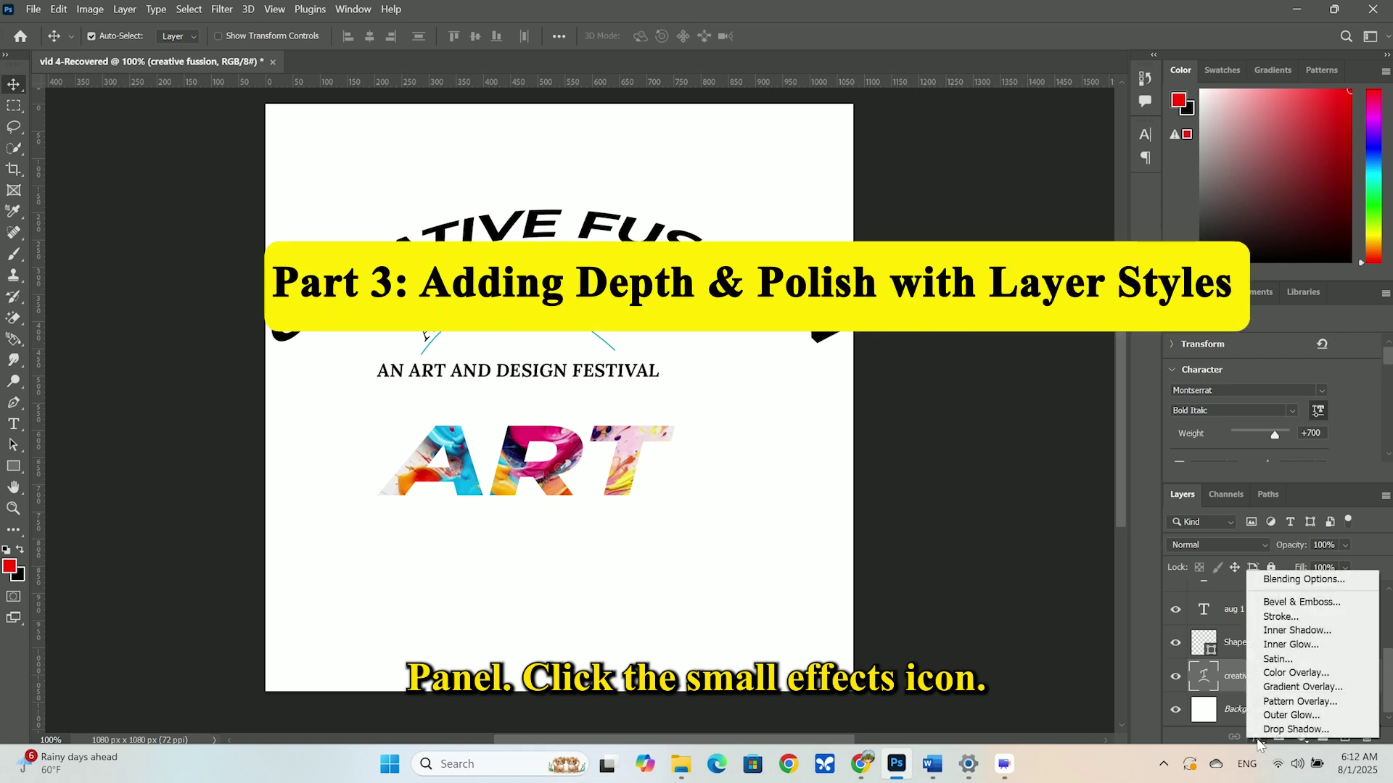
click(1298, 729)
click(1143, 356)
drag(1023, 452, 1125, 464)
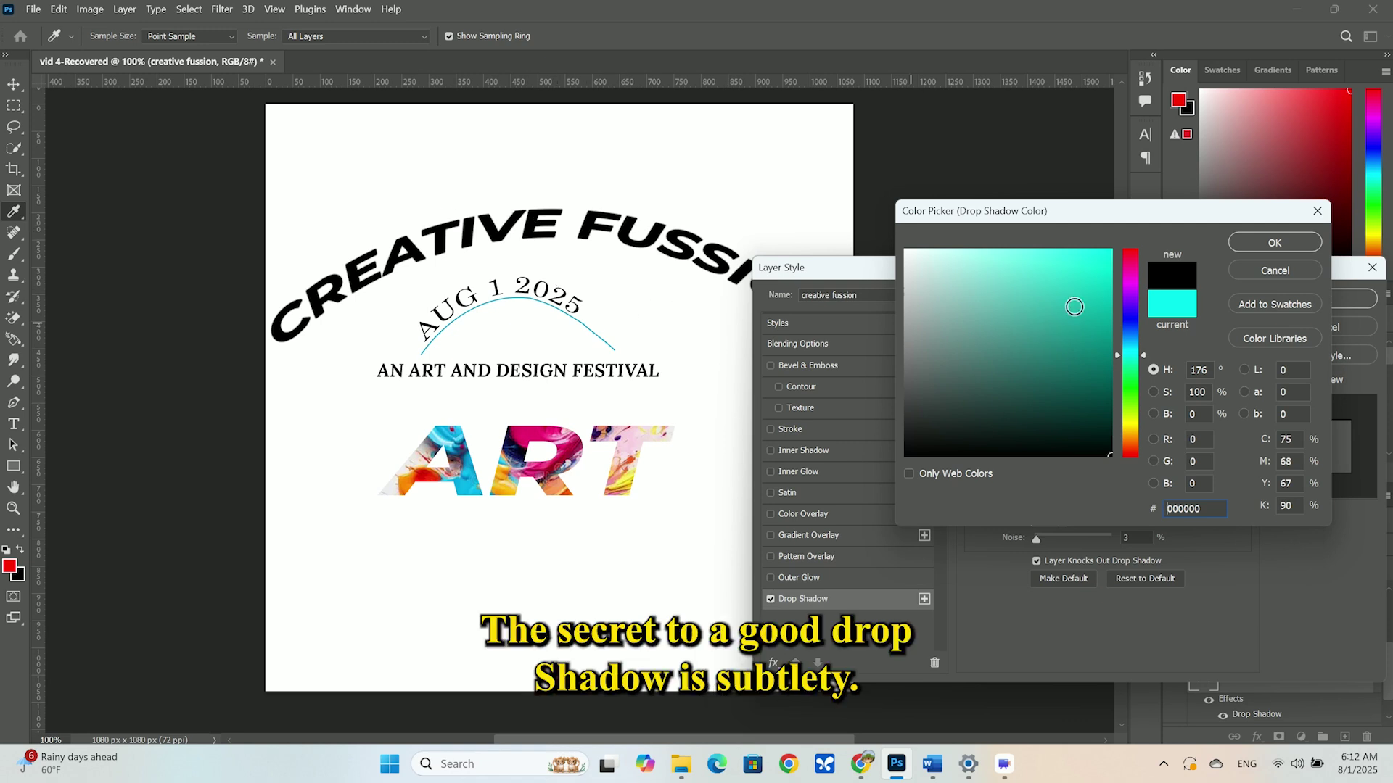
key(Return)
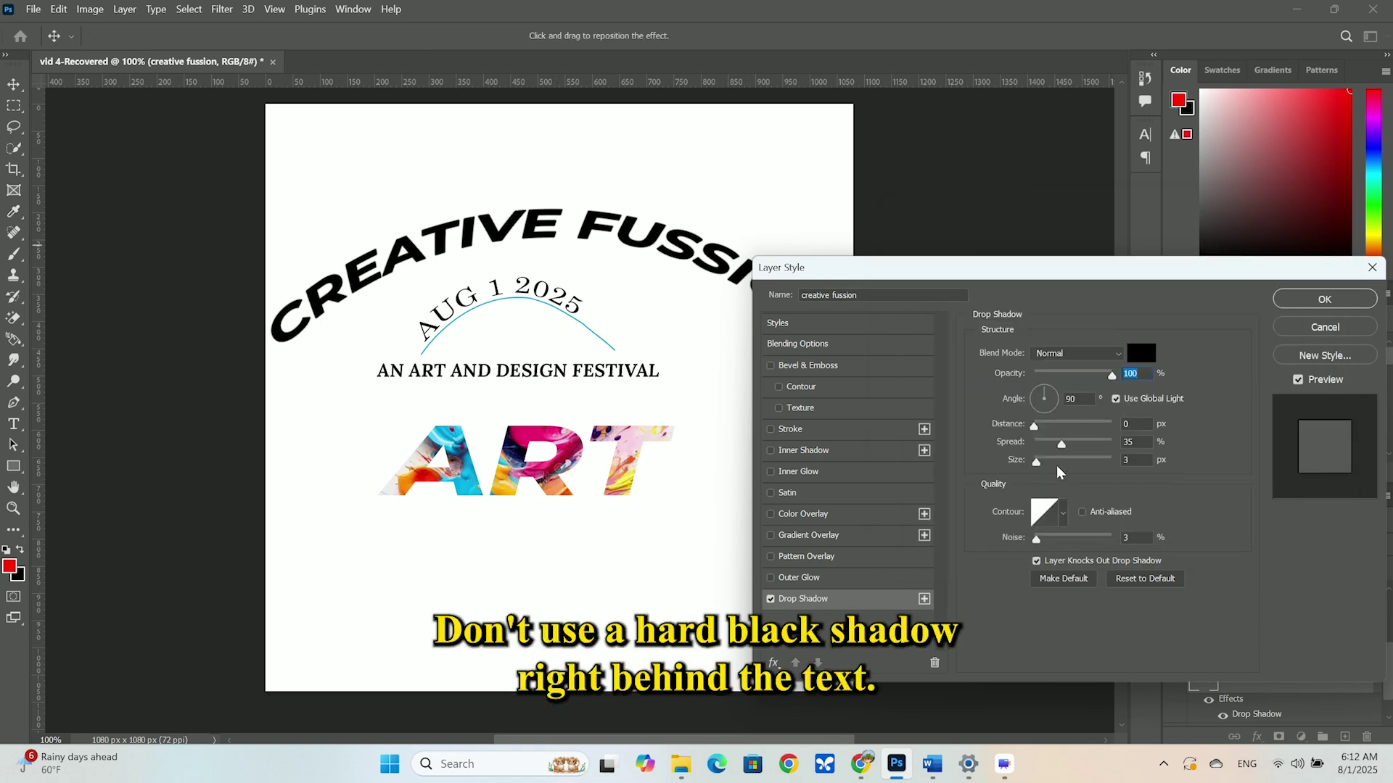
Set the headline shadow's distance to 5 px, increase its size slightly and lower its opacity.
mouse_move(1047, 428)
mouse_down()
mouse_move(1059, 445)
mouse_move(1038, 427)
mouse_up()
click(1038, 428)
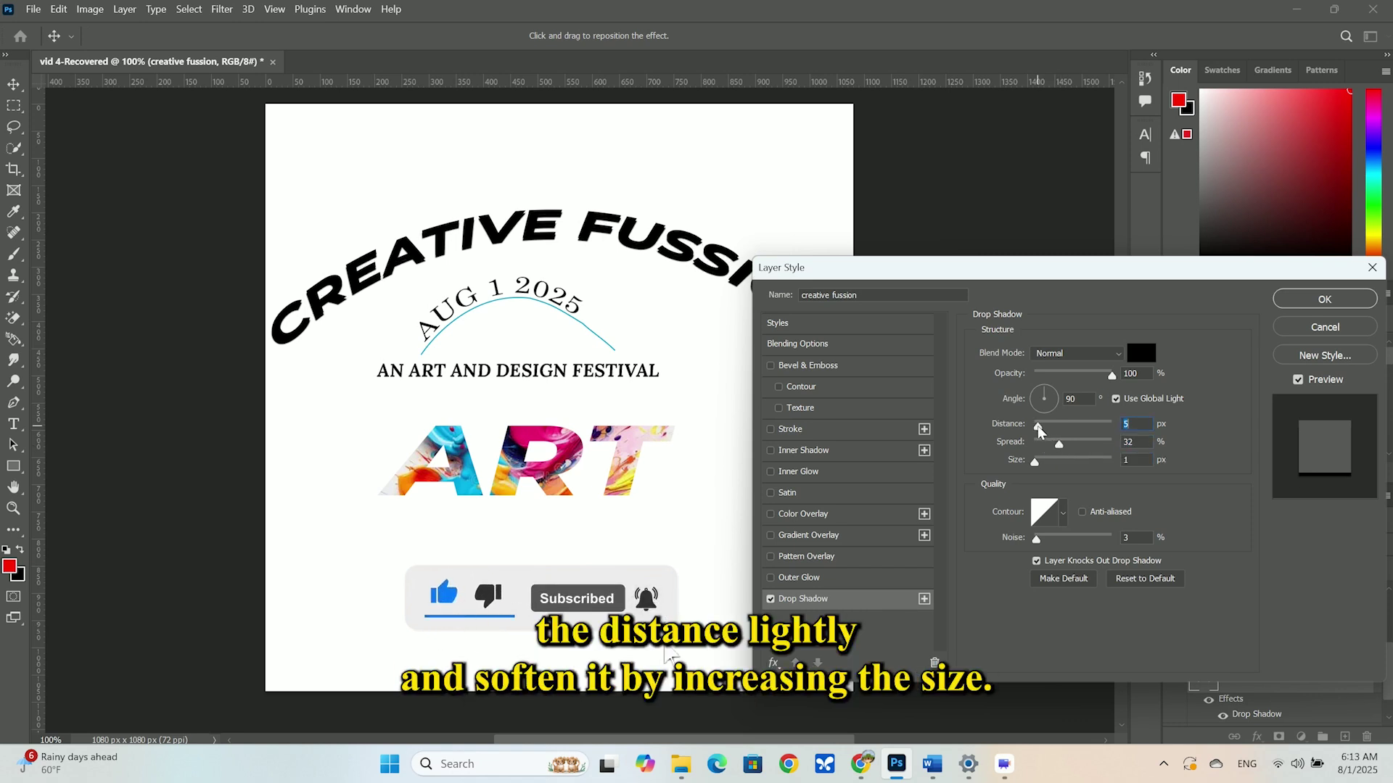
drag(1035, 463, 1037, 462)
drag(1112, 374, 1061, 376)
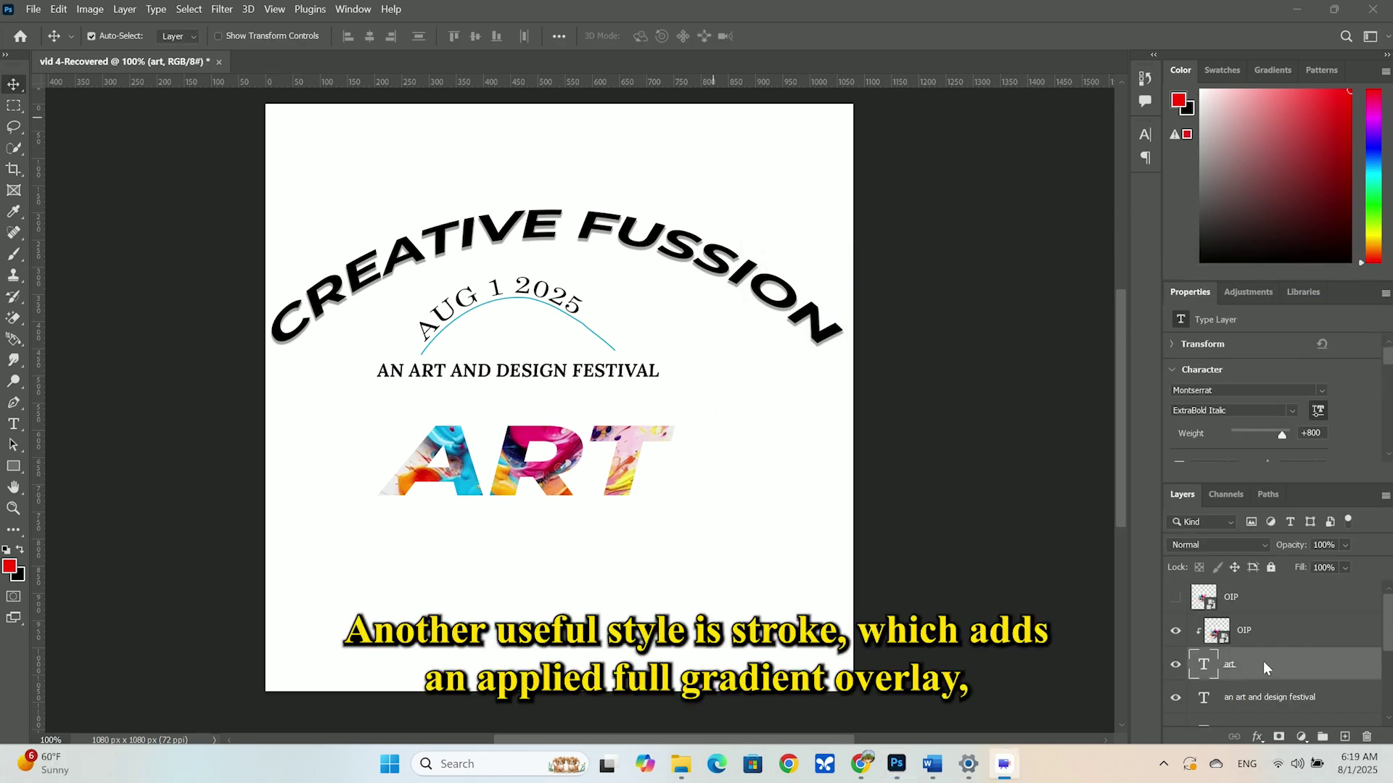
Add a Stroke layer style to the art text layer and set its size to 4 px.
click(1257, 737)
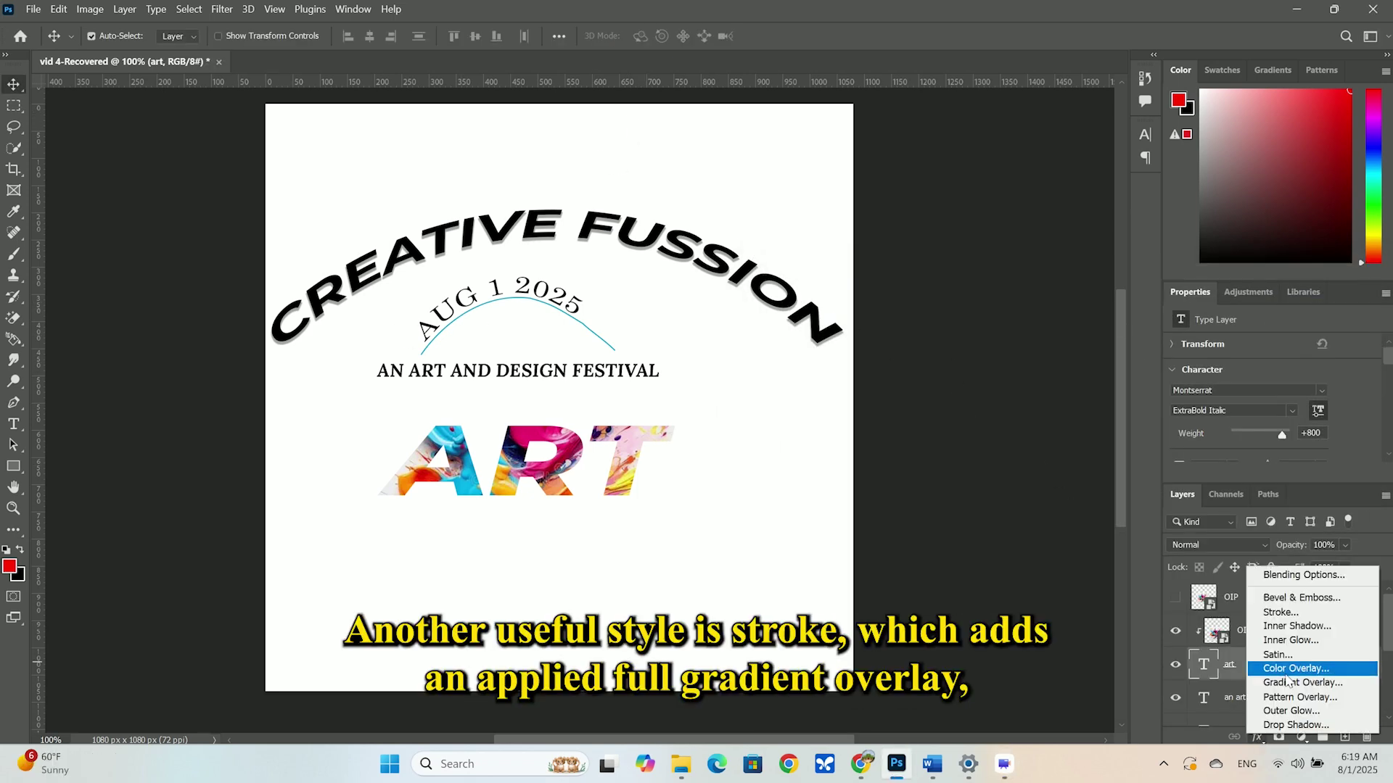
click(1281, 612)
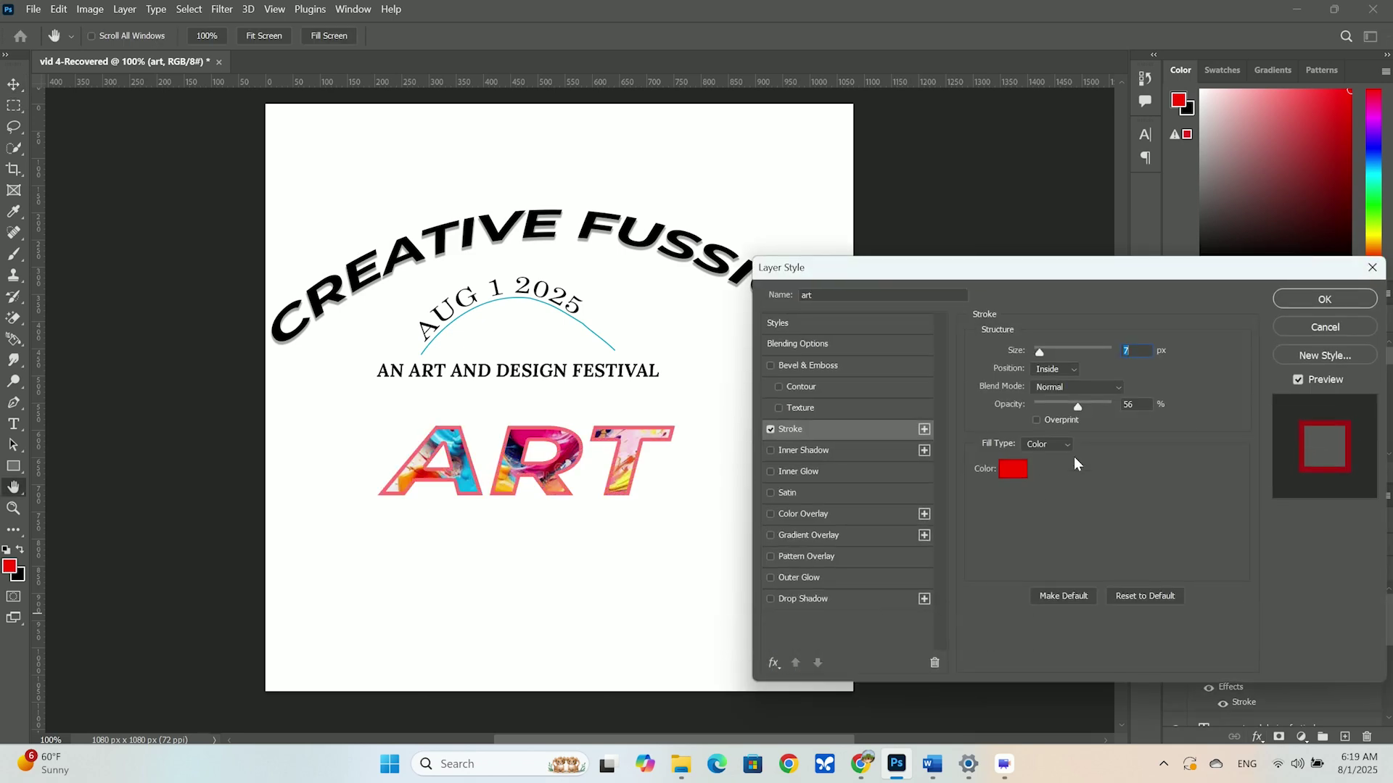
mouse_move(1042, 355)
mouse_down()
mouse_move(1059, 355)
mouse_move(1035, 356)
mouse_up()
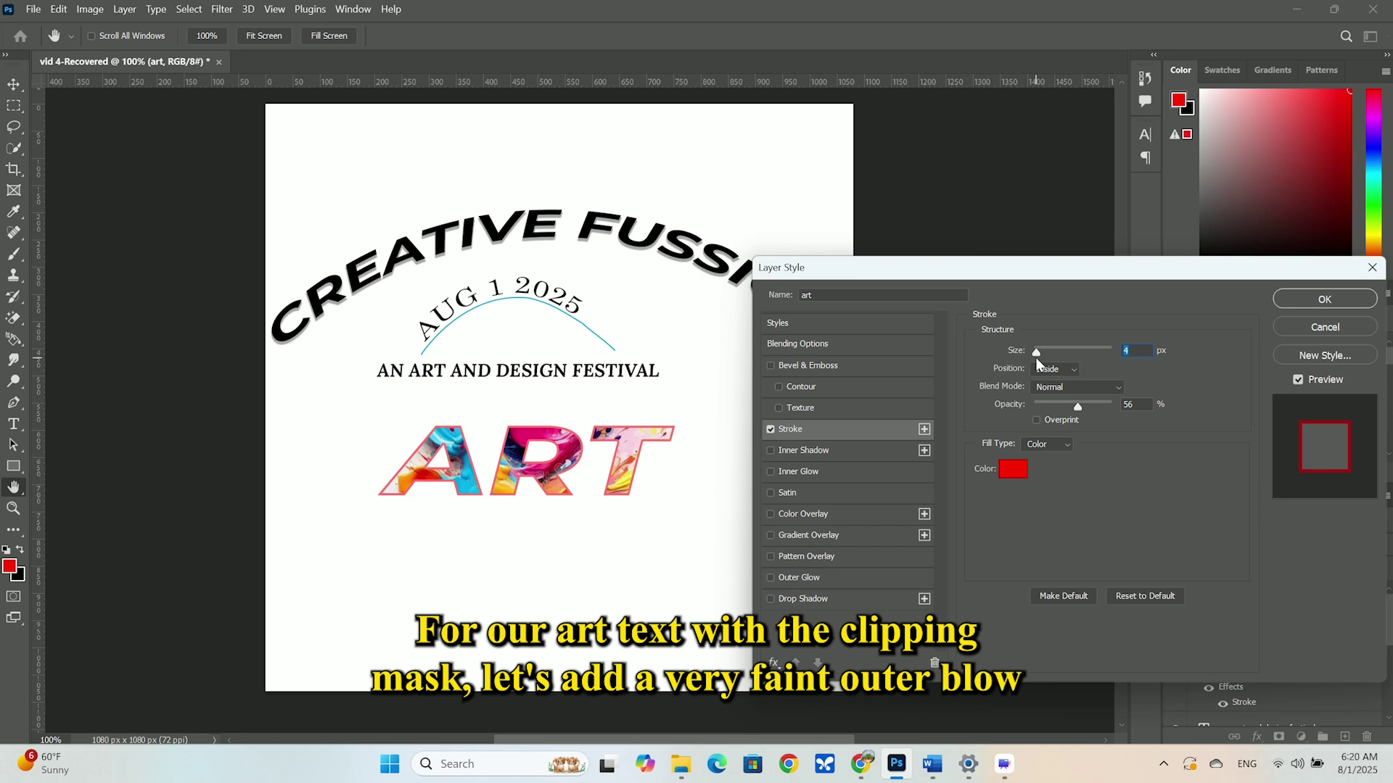
Set the ART stroke color to teal blue 1f7aa0, set its opacity to 41%, and apply the layer style.
click(1012, 469)
mouse_move(1106, 254)
mouse_down()
mouse_move(907, 272)
mouse_move(962, 341)
mouse_move(1131, 473)
mouse_up()
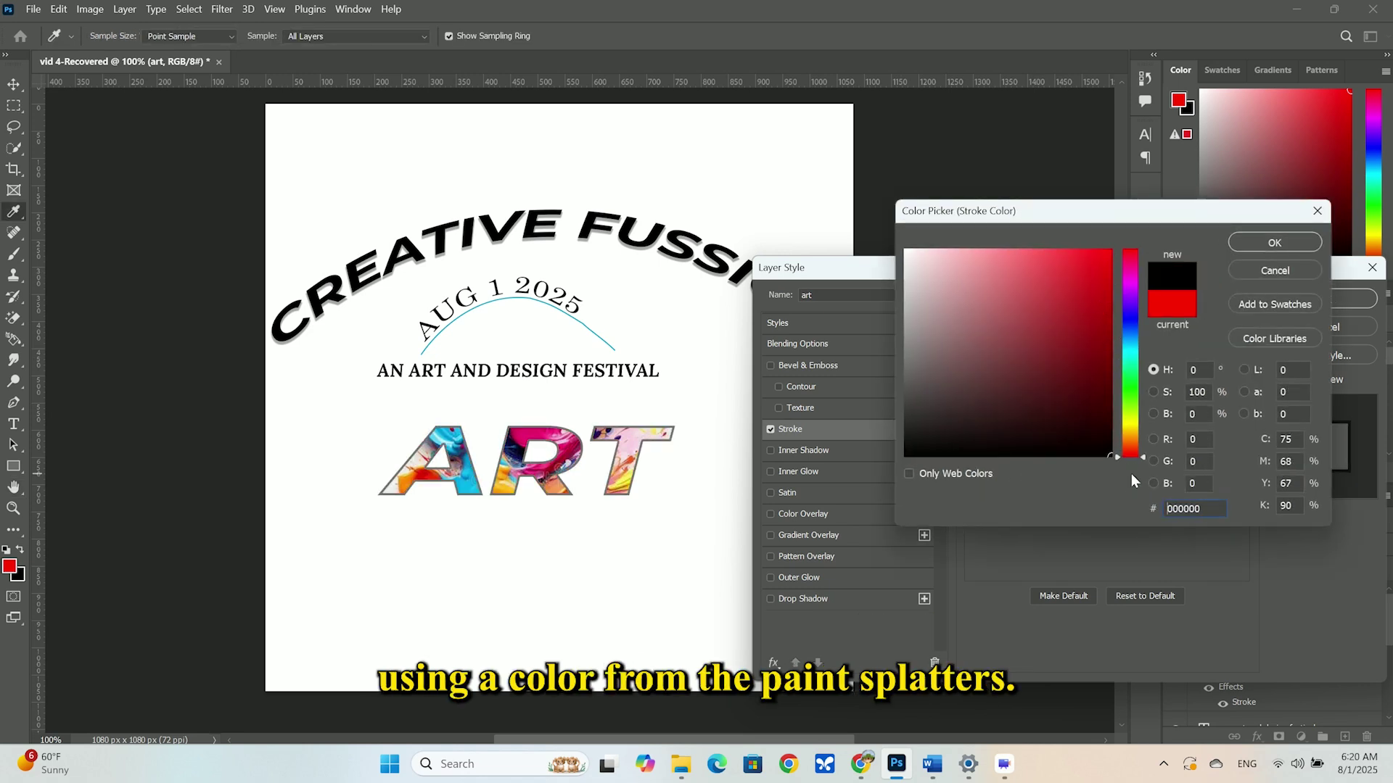
click(1130, 342)
drag(1101, 401, 1073, 328)
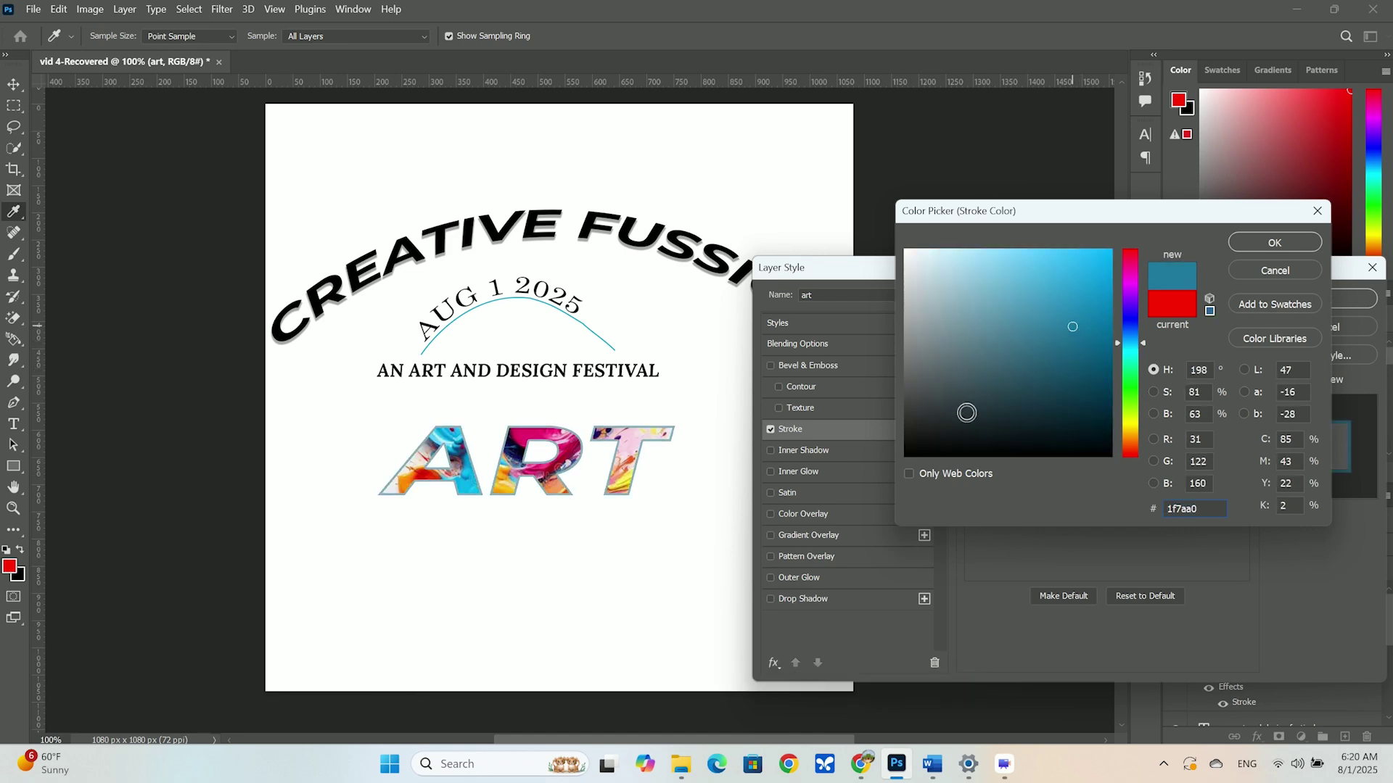
click(1262, 244)
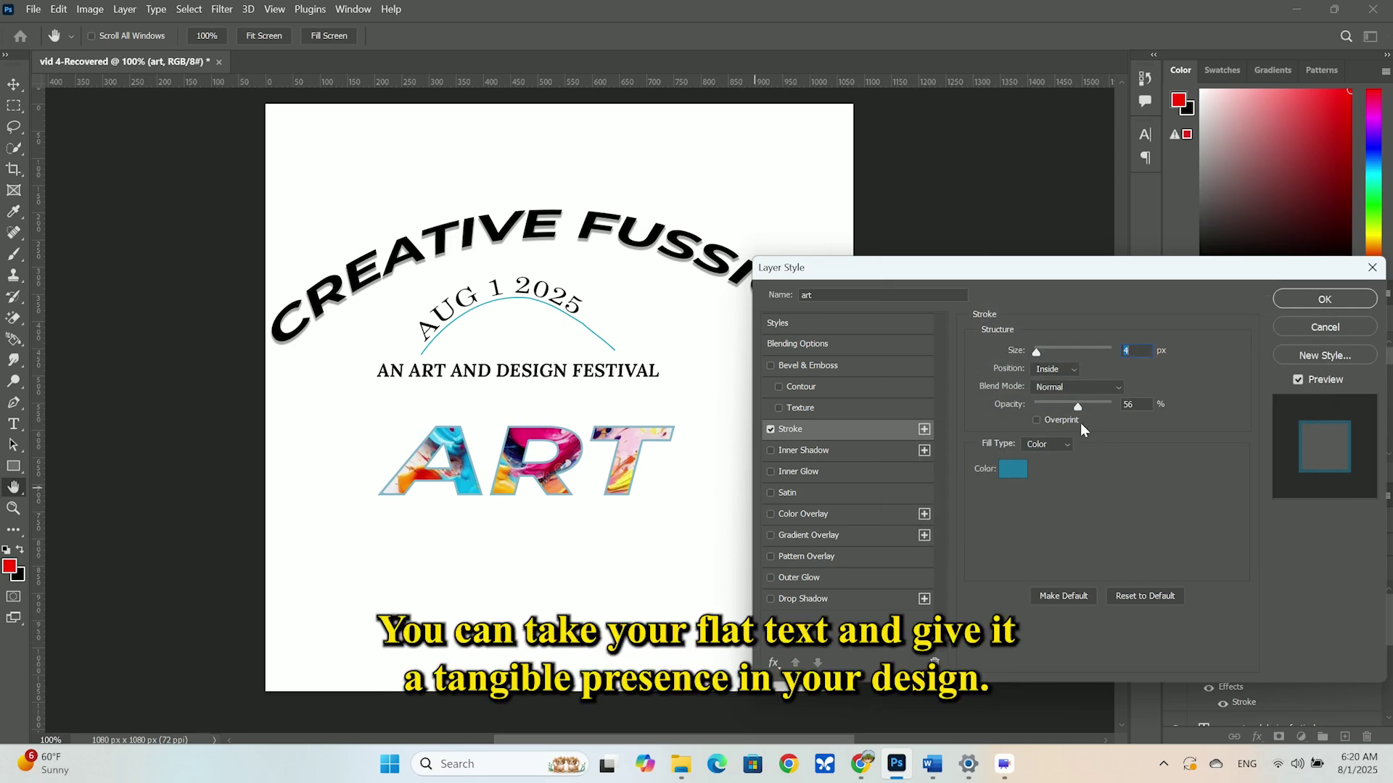
mouse_move(1078, 409)
mouse_down()
mouse_move(1124, 414)
mouse_move(1064, 414)
mouse_up()
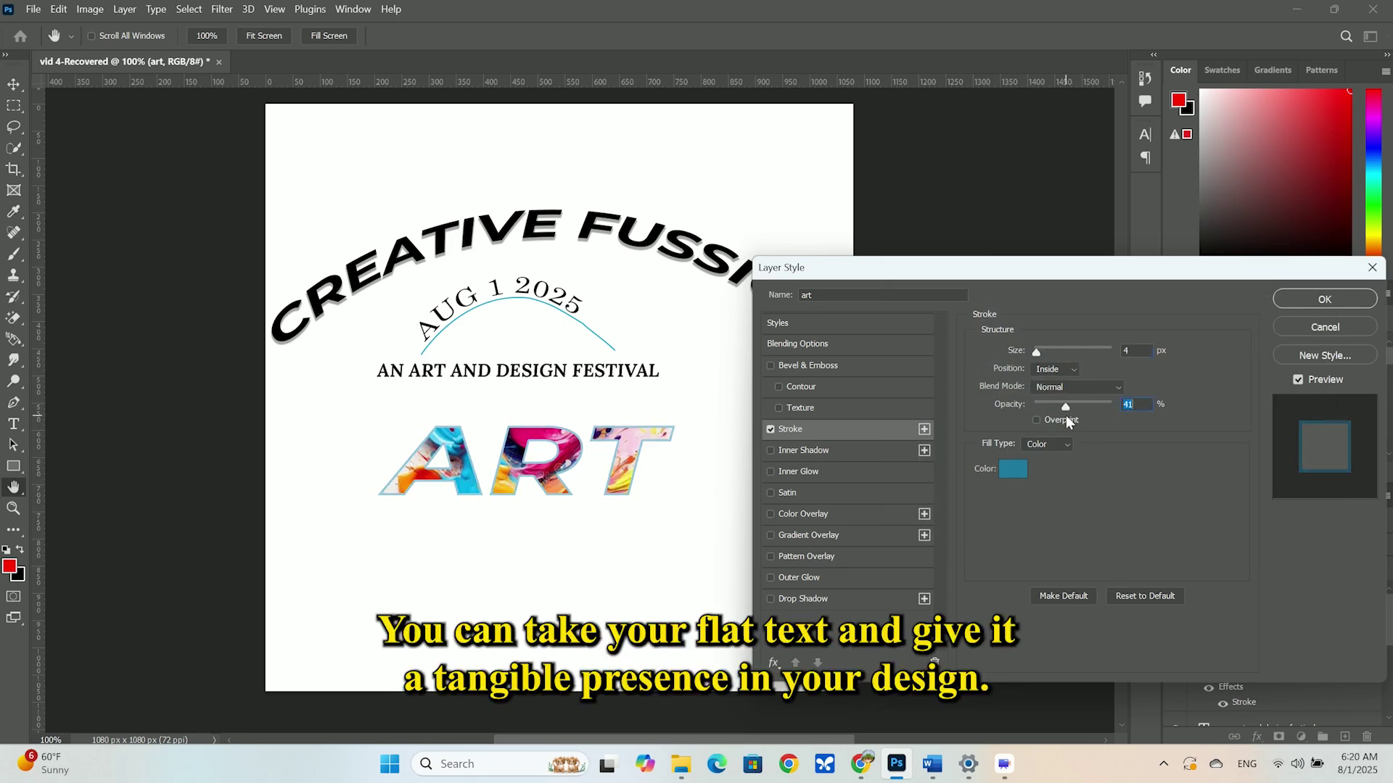
click(1325, 299)
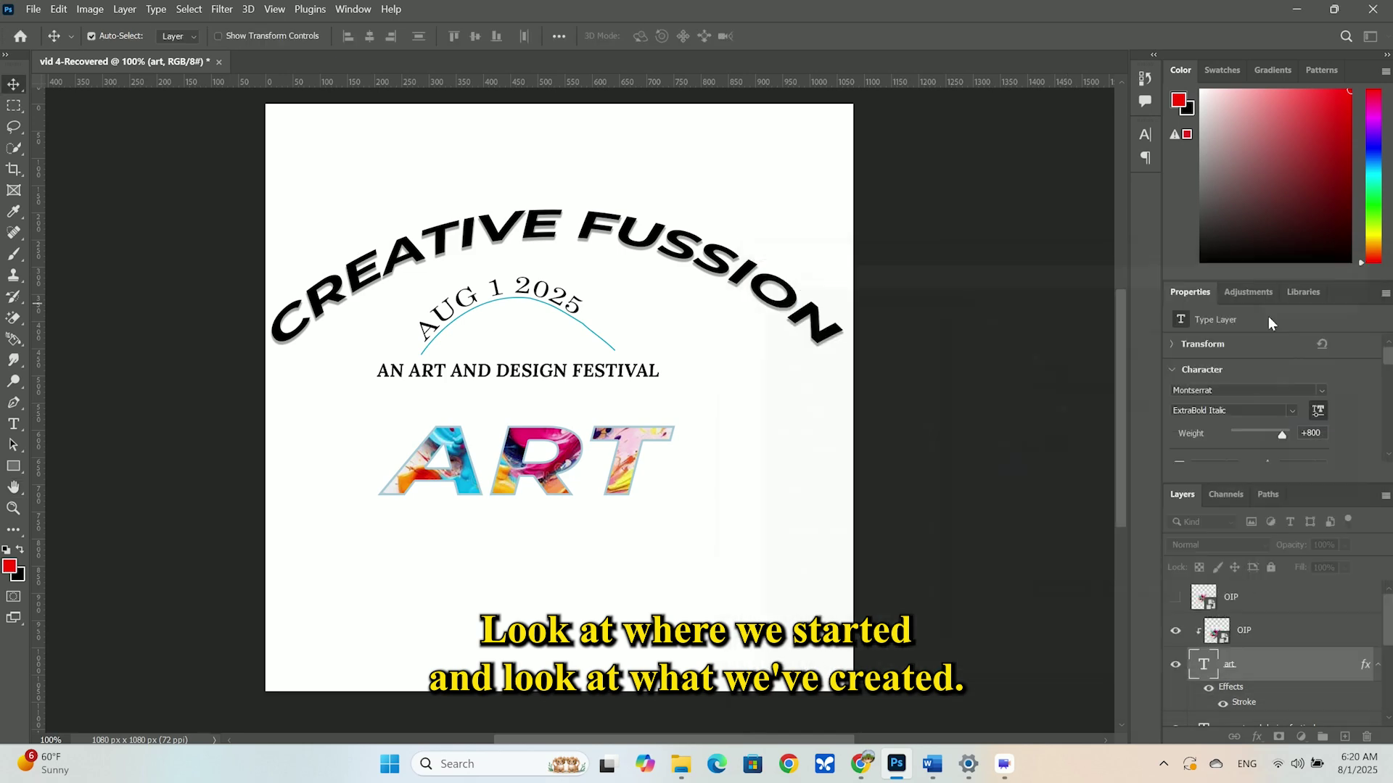
scroll(1267, 667, down, 2)
scroll(1267, 668, up, 2)
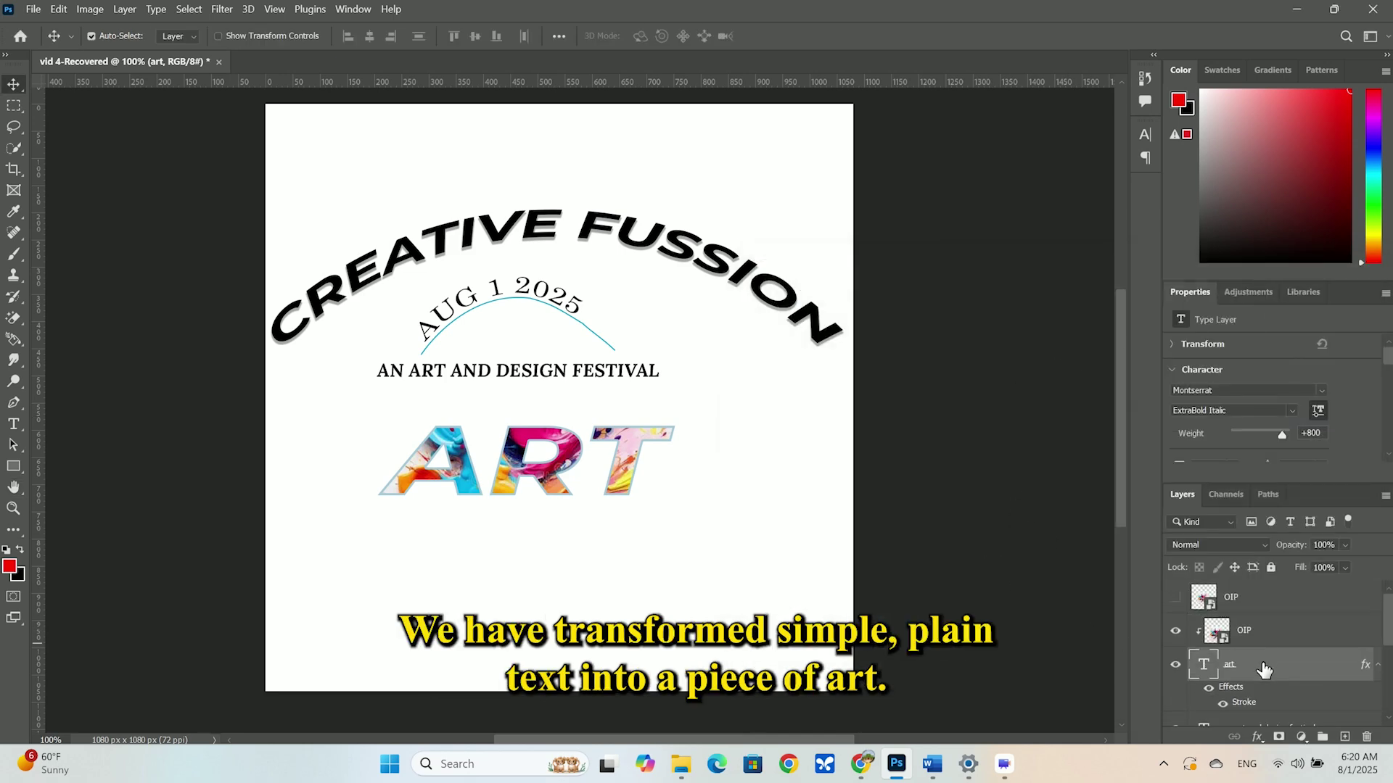
click(1256, 736)
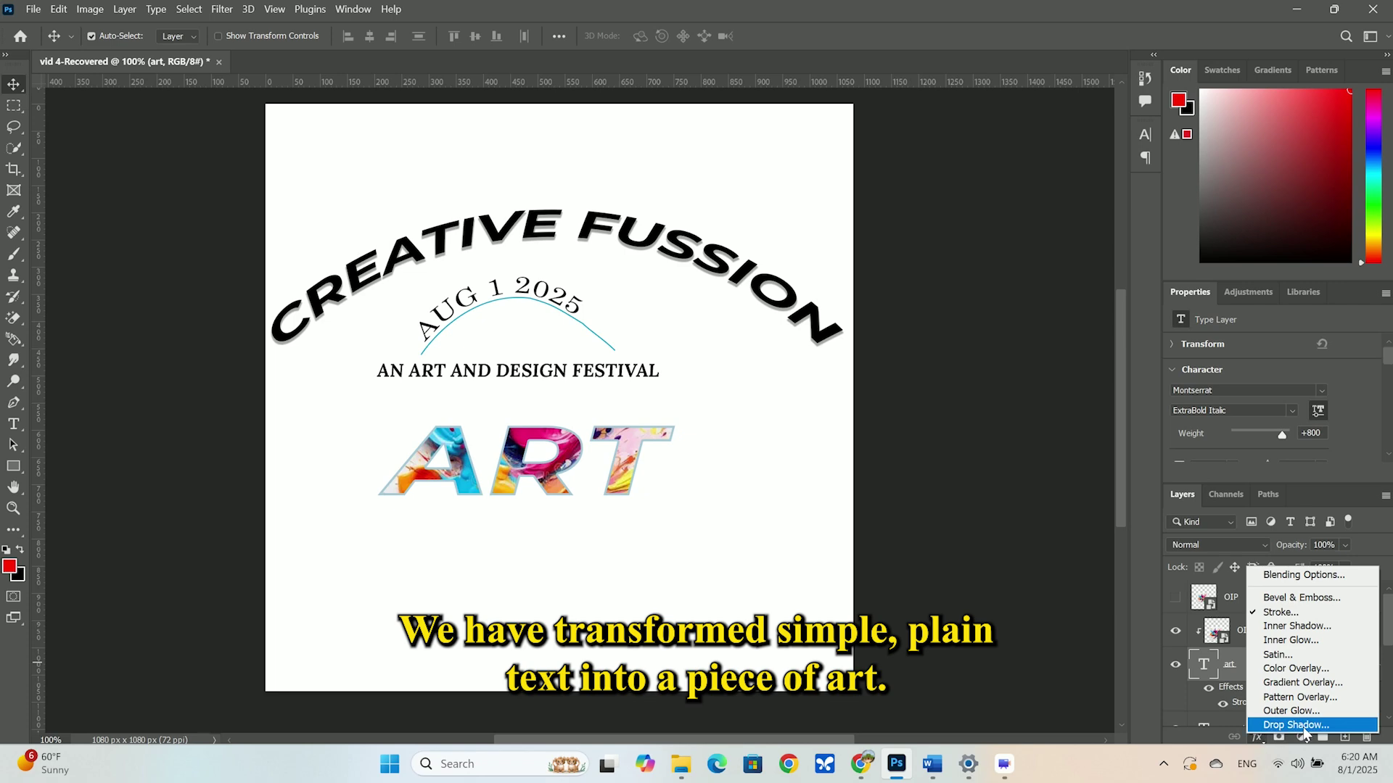
click(1247, 768)
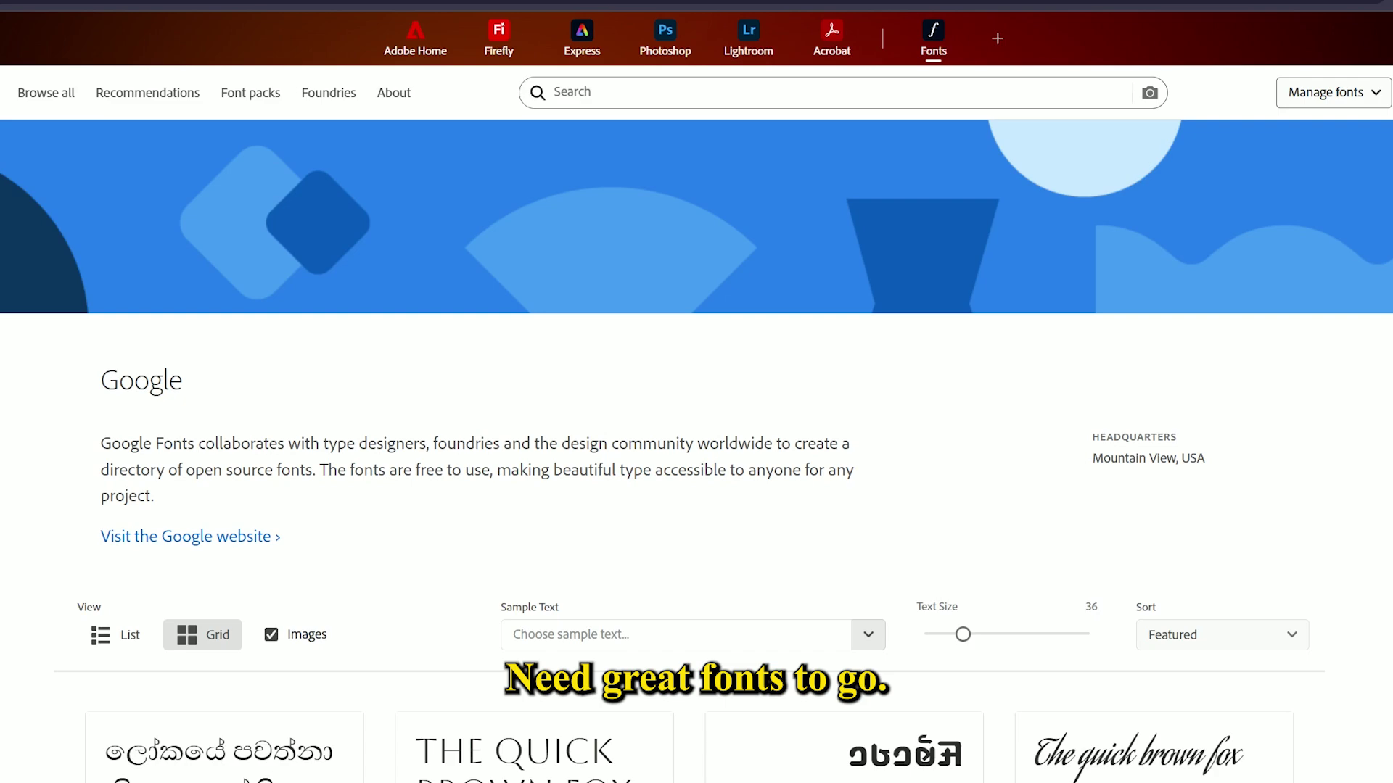
Switch to the Google foundry page on Adobe Fonts in the browser and go to page 3 of its font families.
scroll(696, 435, down, 15)
scroll(696, 435, down, 9)
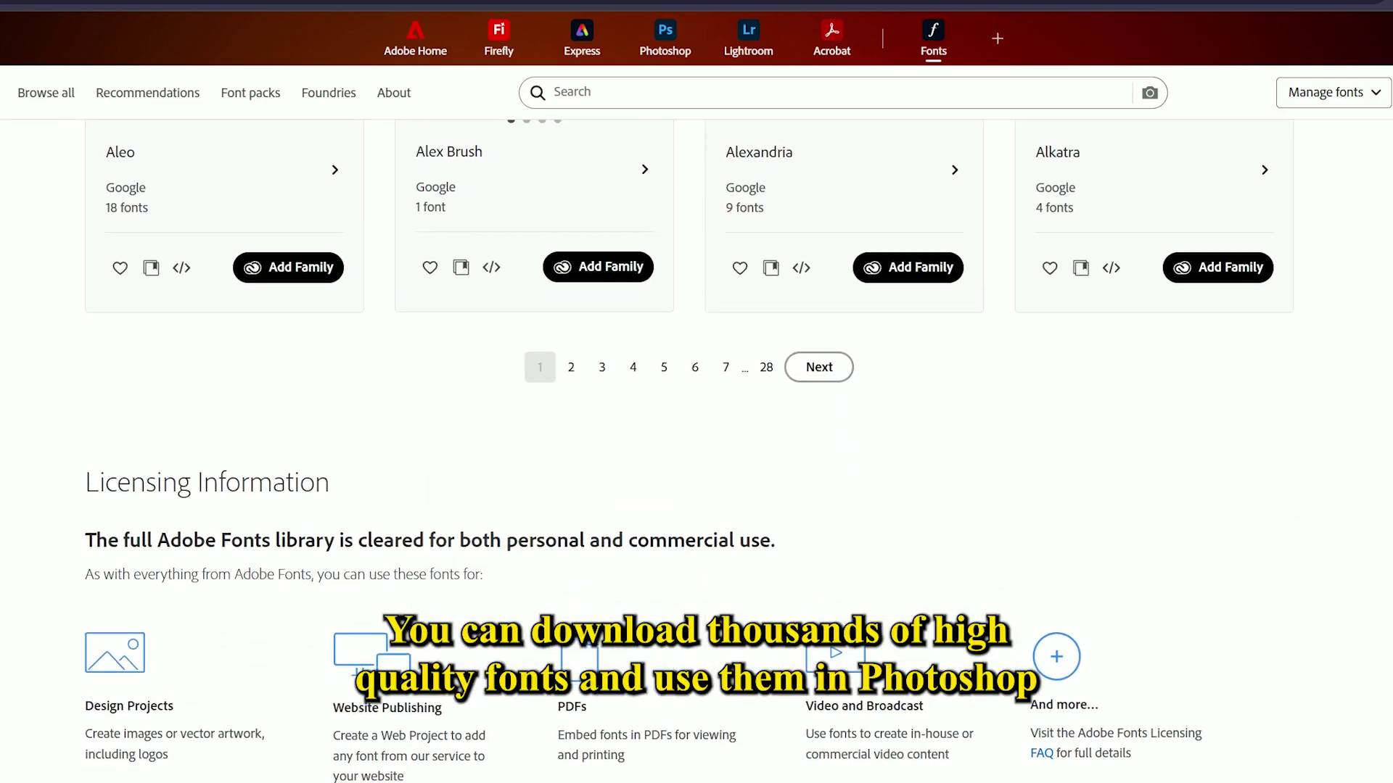
click(816, 377)
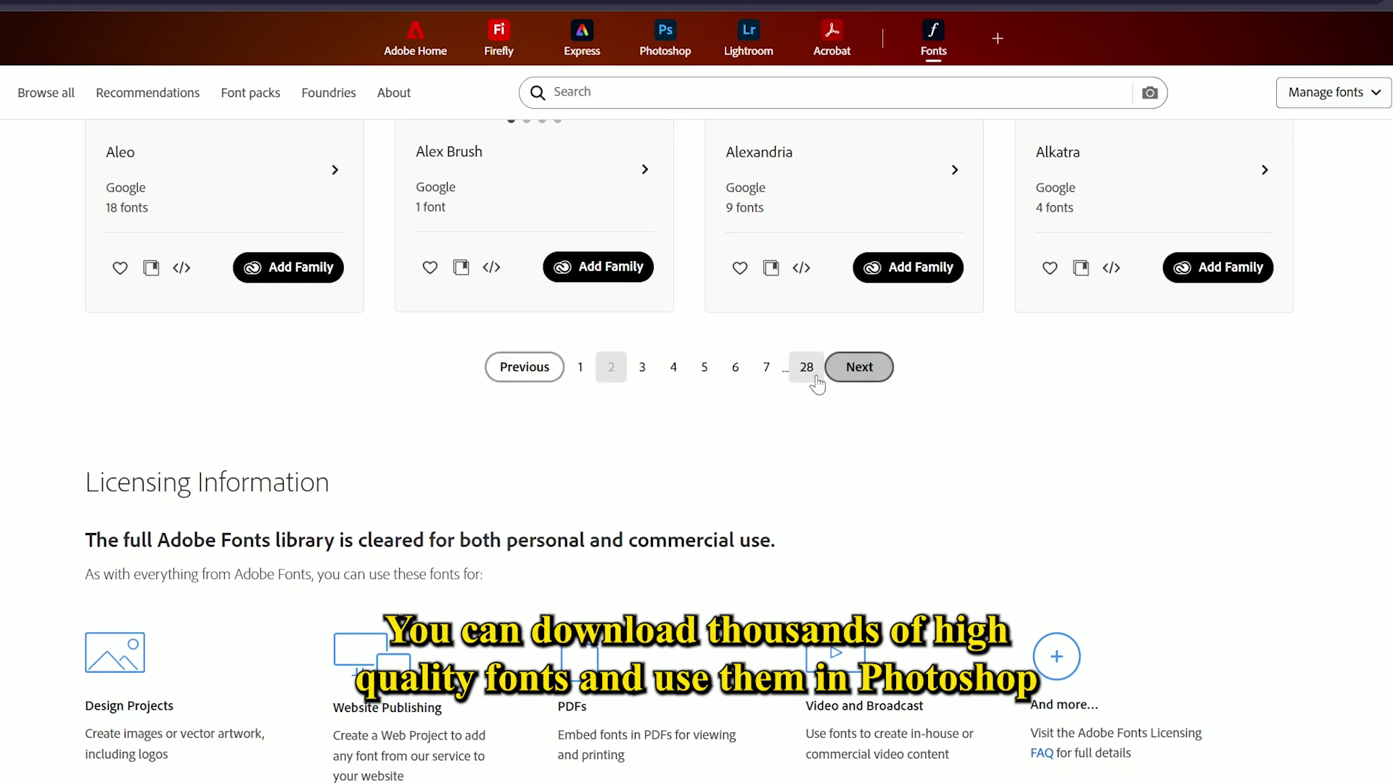
click(858, 367)
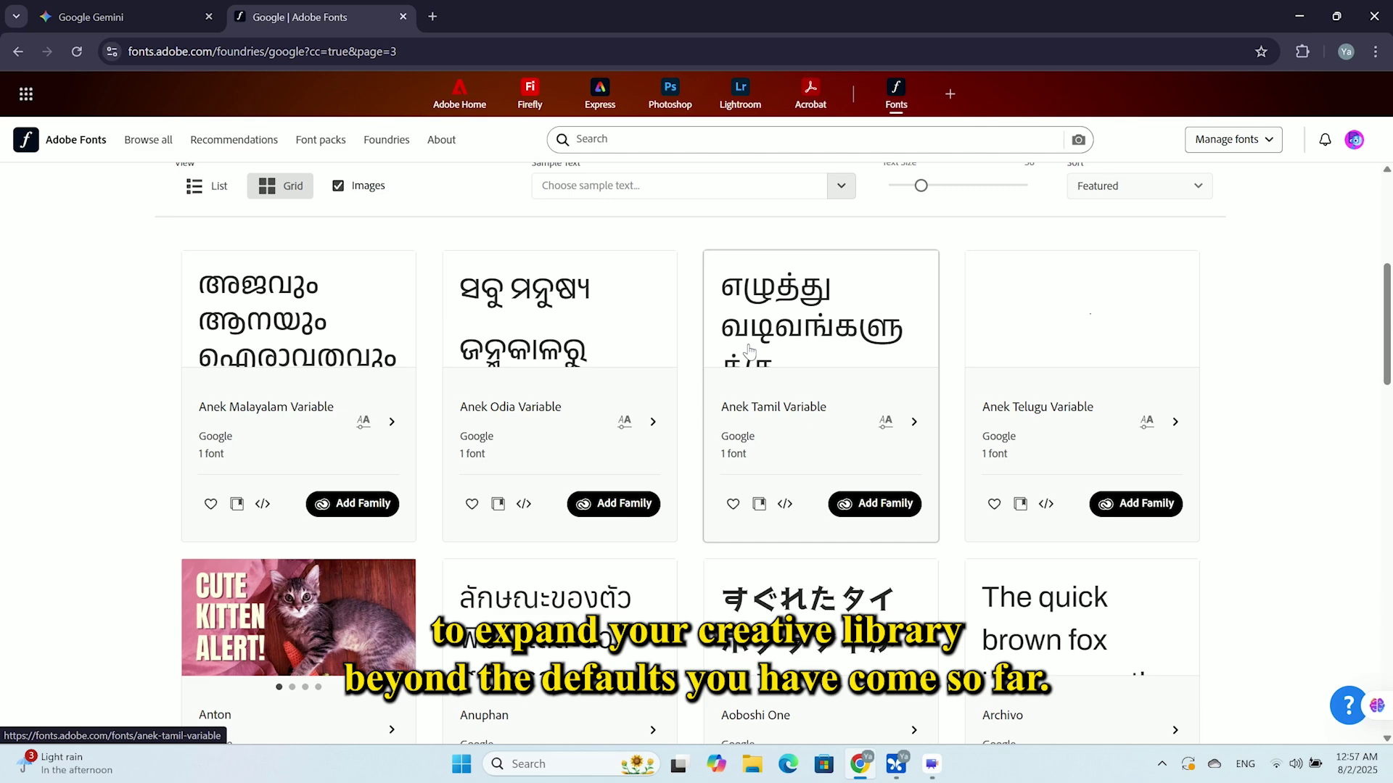
Add the Archivo Black and Archivo Narrow Variable font families to the Adobe apps, dismissing the confirmation dialogs.
scroll(843, 414, down, 5)
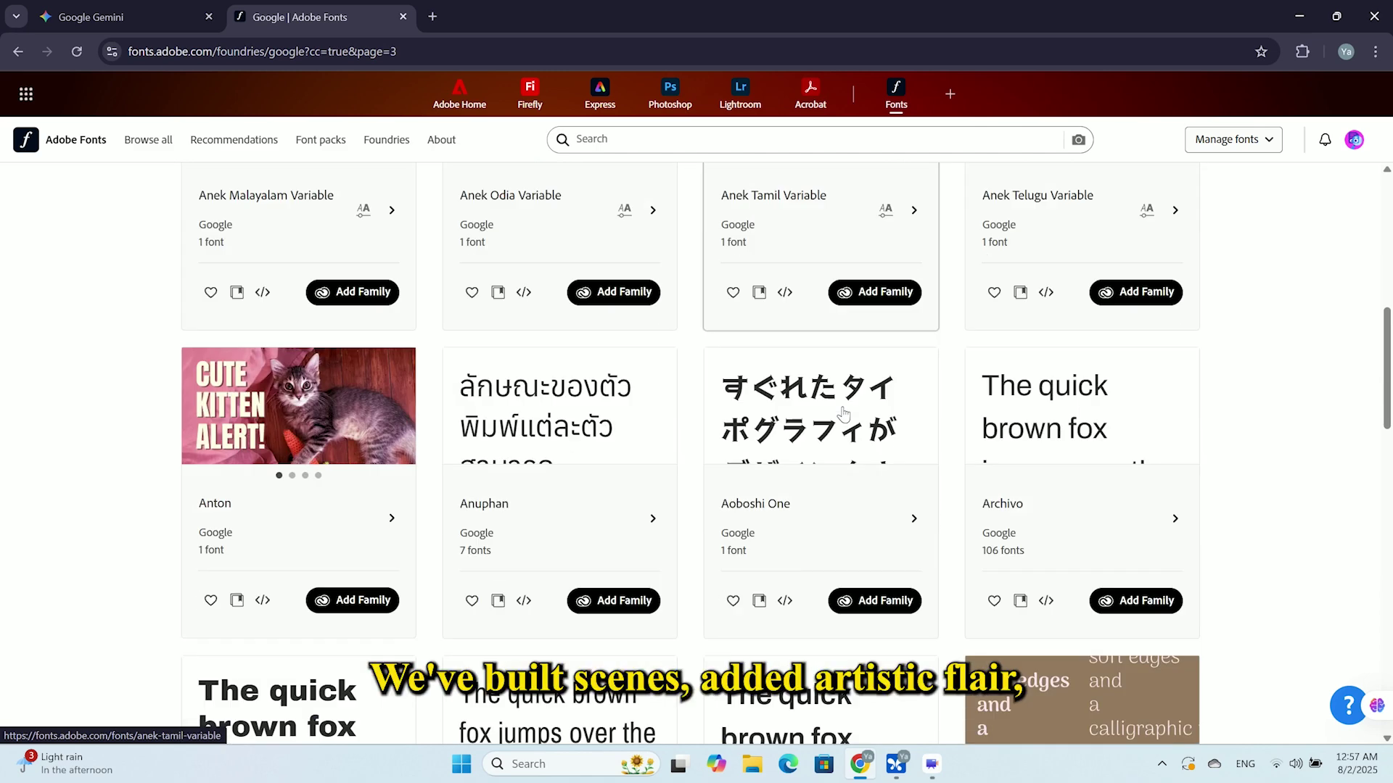
scroll(843, 414, down, 3)
click(363, 550)
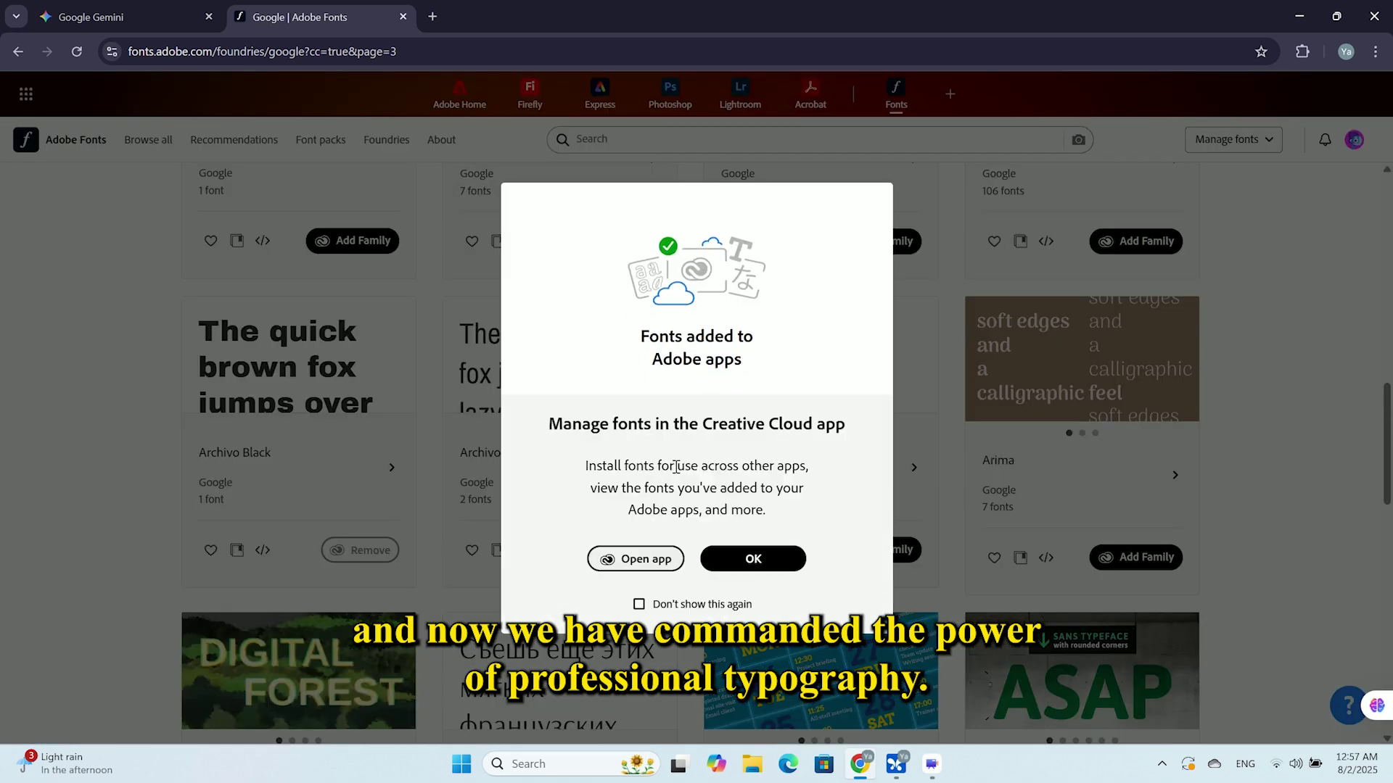
click(767, 565)
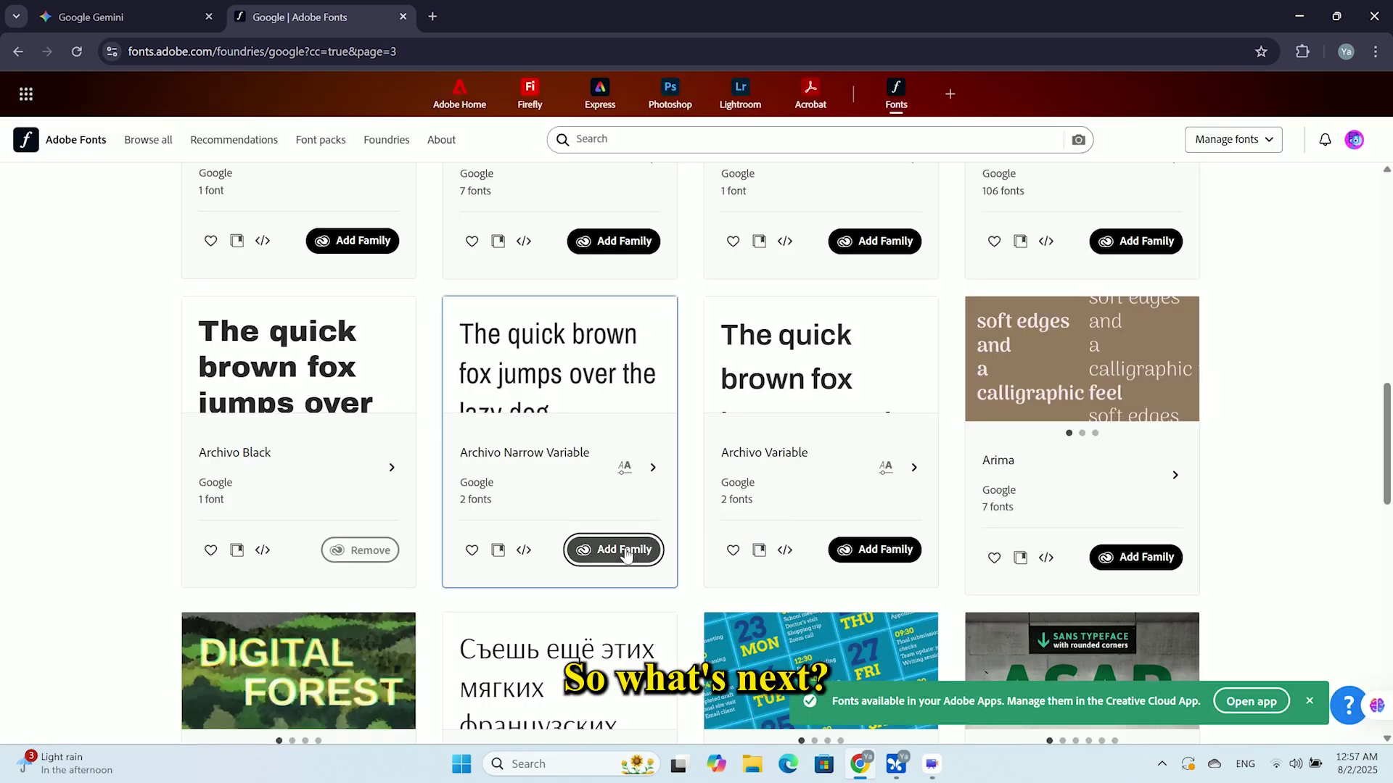
click(629, 551)
click(751, 560)
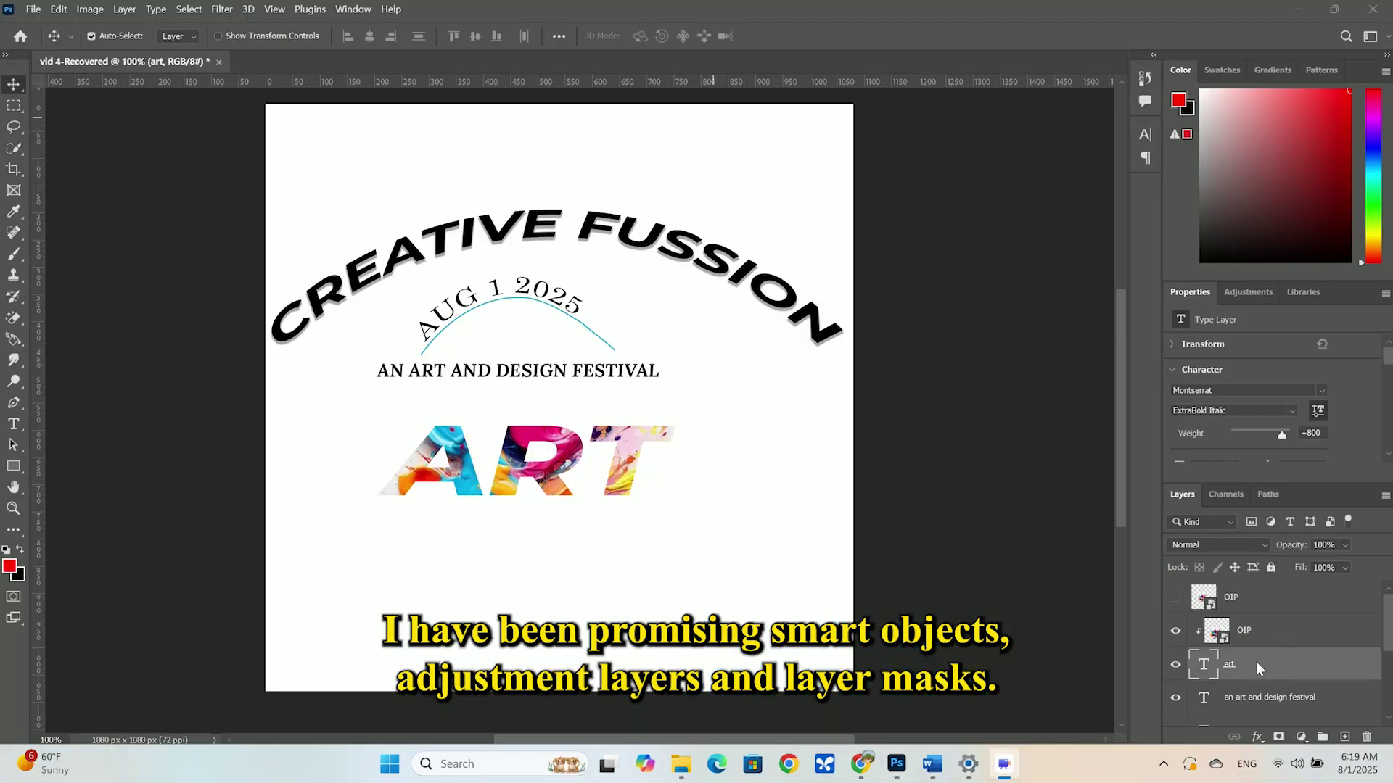
In Photoshop, give the art text layer a Stroke layer style with a size of 4 px.
click(1257, 737)
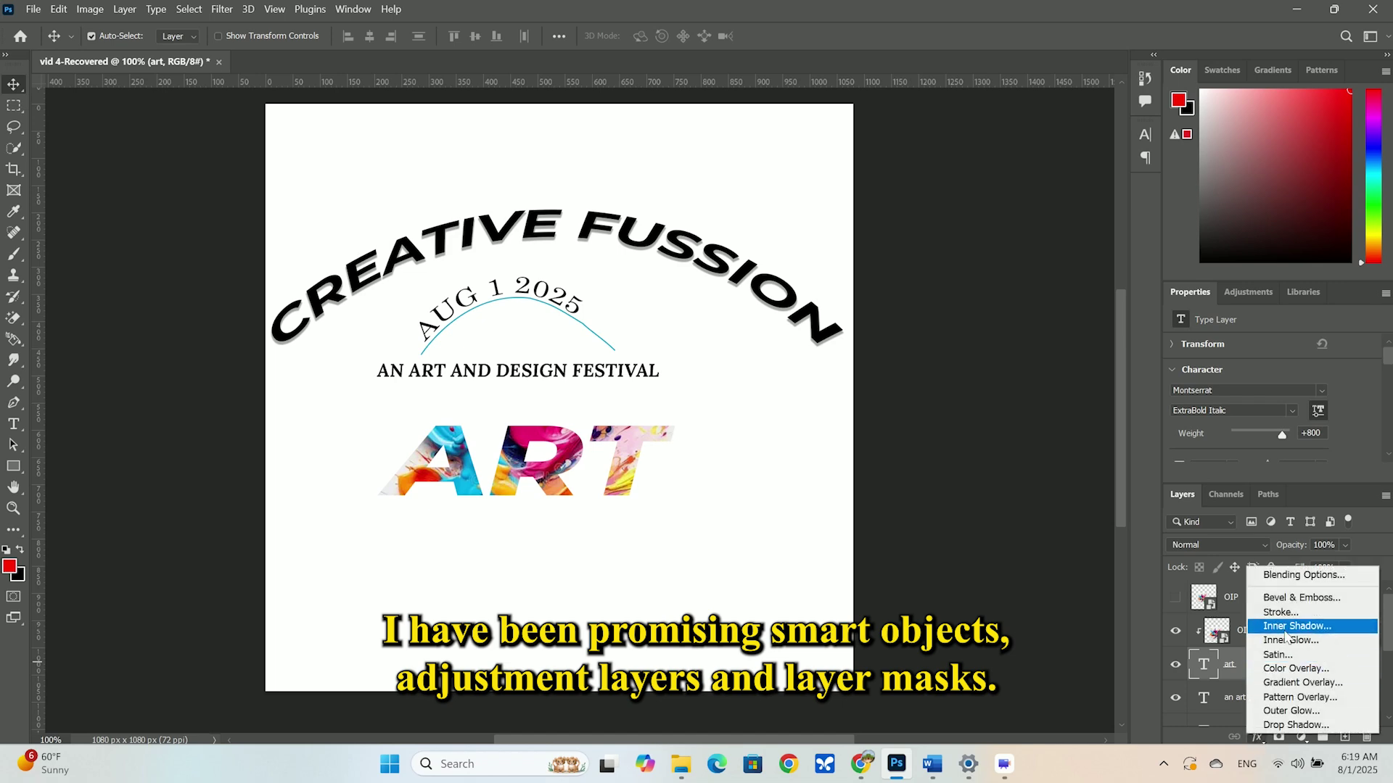
click(1280, 612)
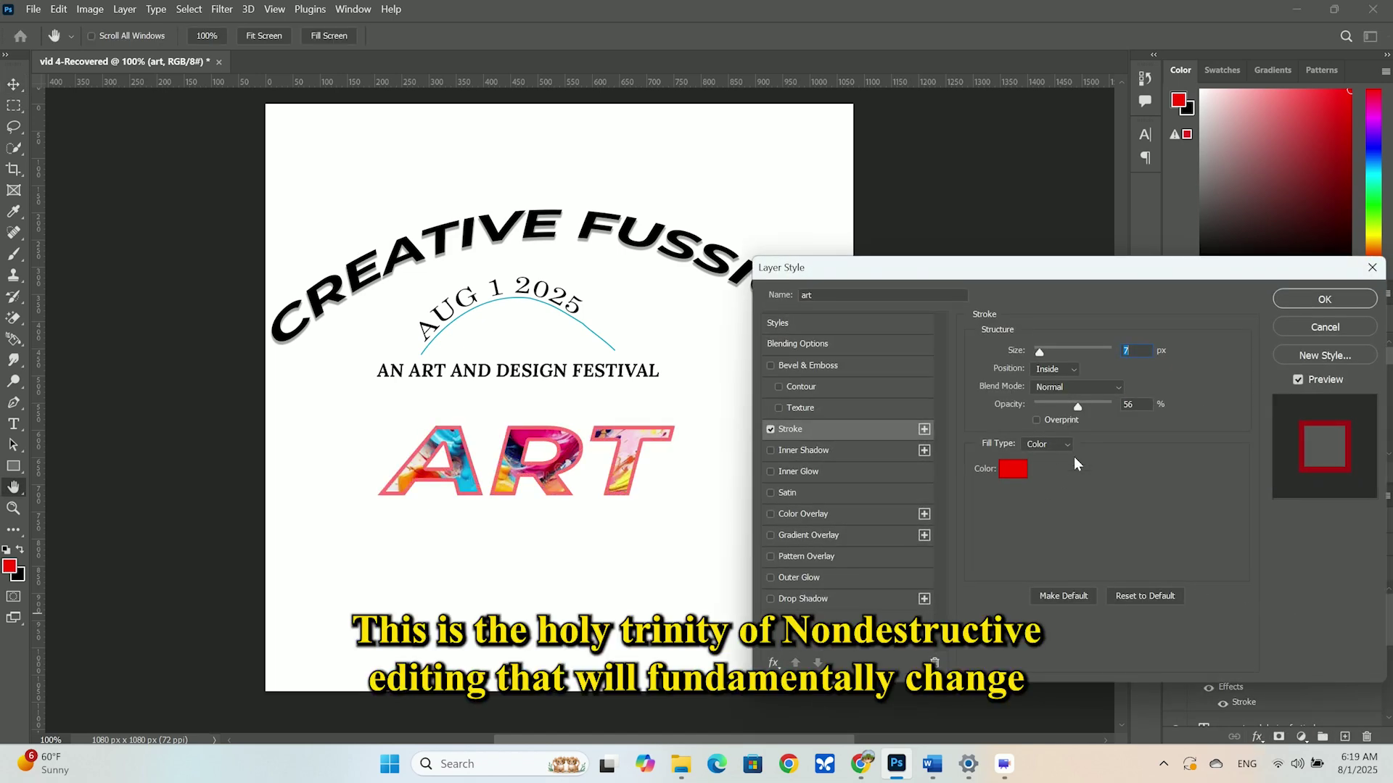
drag(1040, 354, 1037, 362)
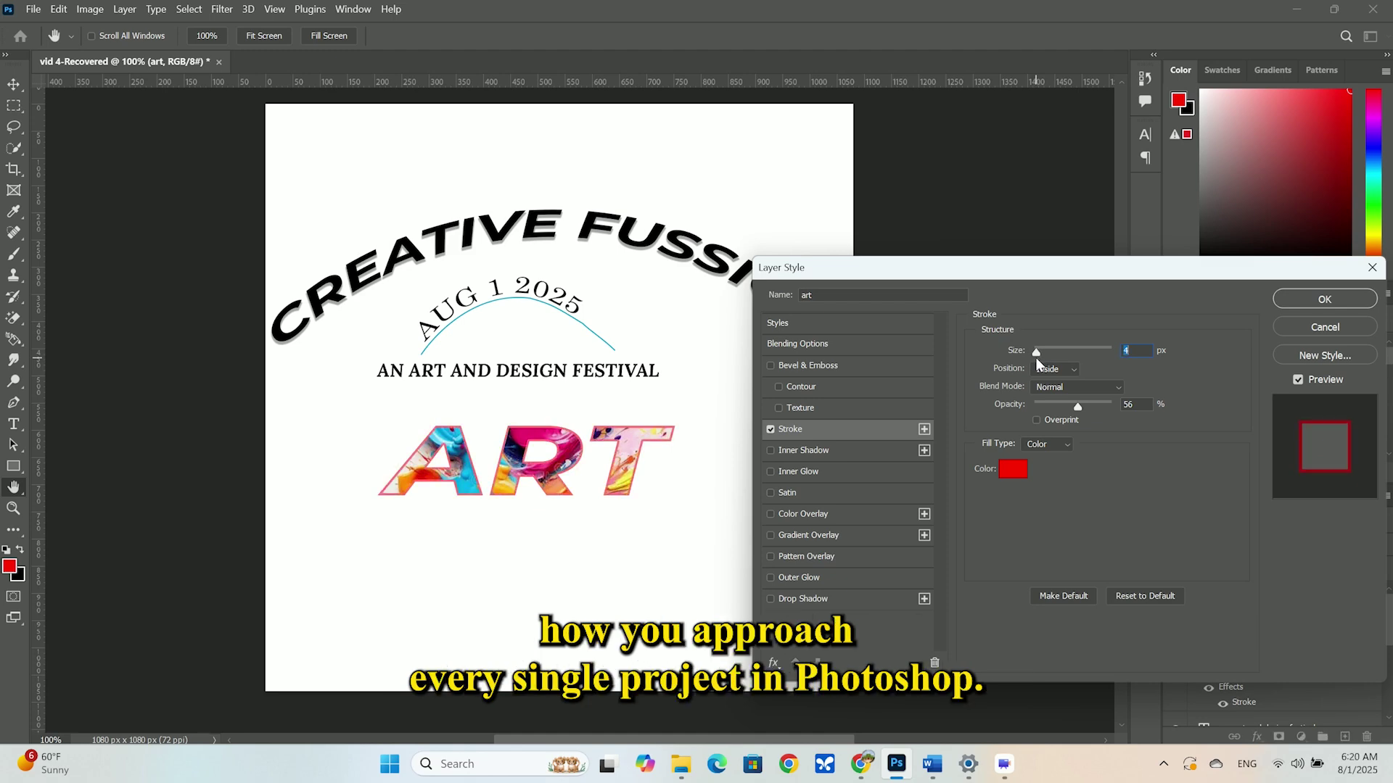
Change the ART stroke color to 1f7aa0, lower the stroke opacity to 41%, and apply the style.
click(1012, 468)
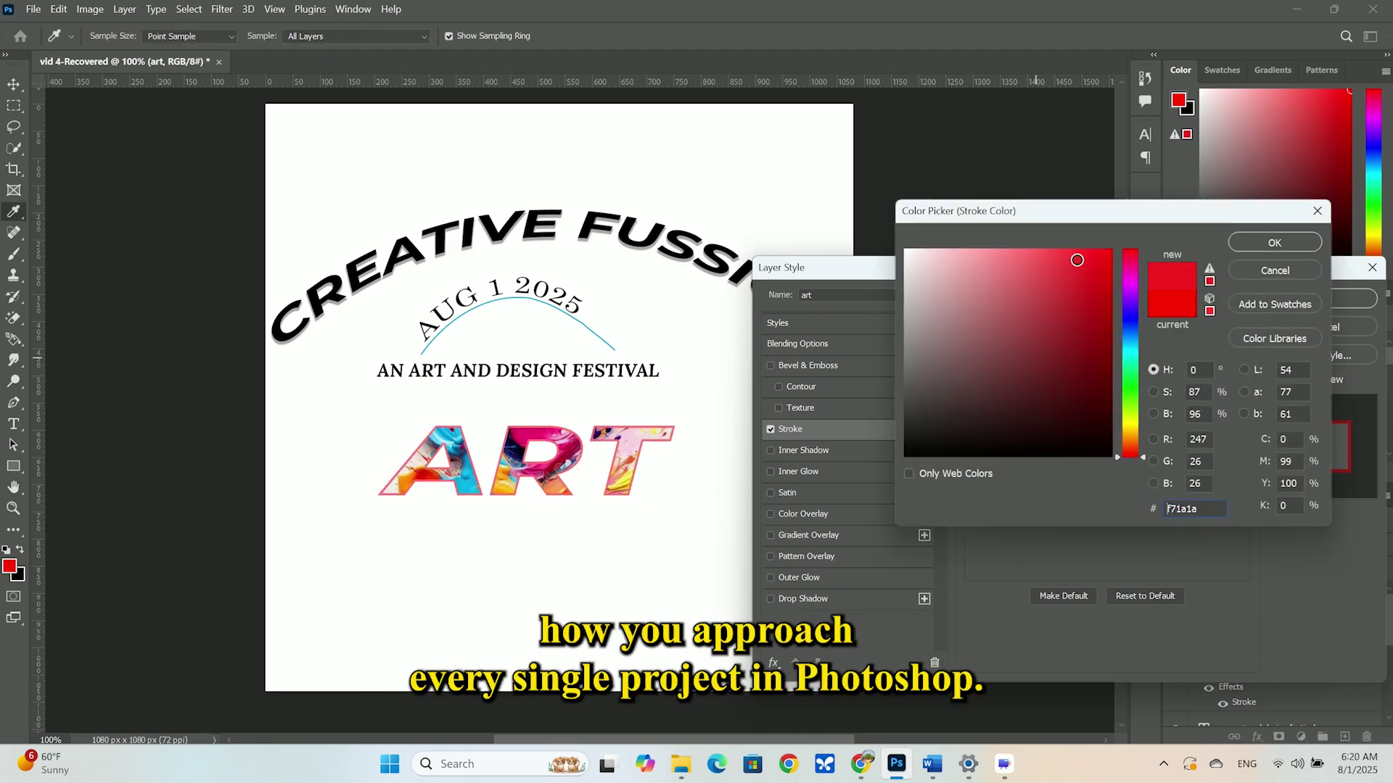
drag(1044, 392, 1130, 473)
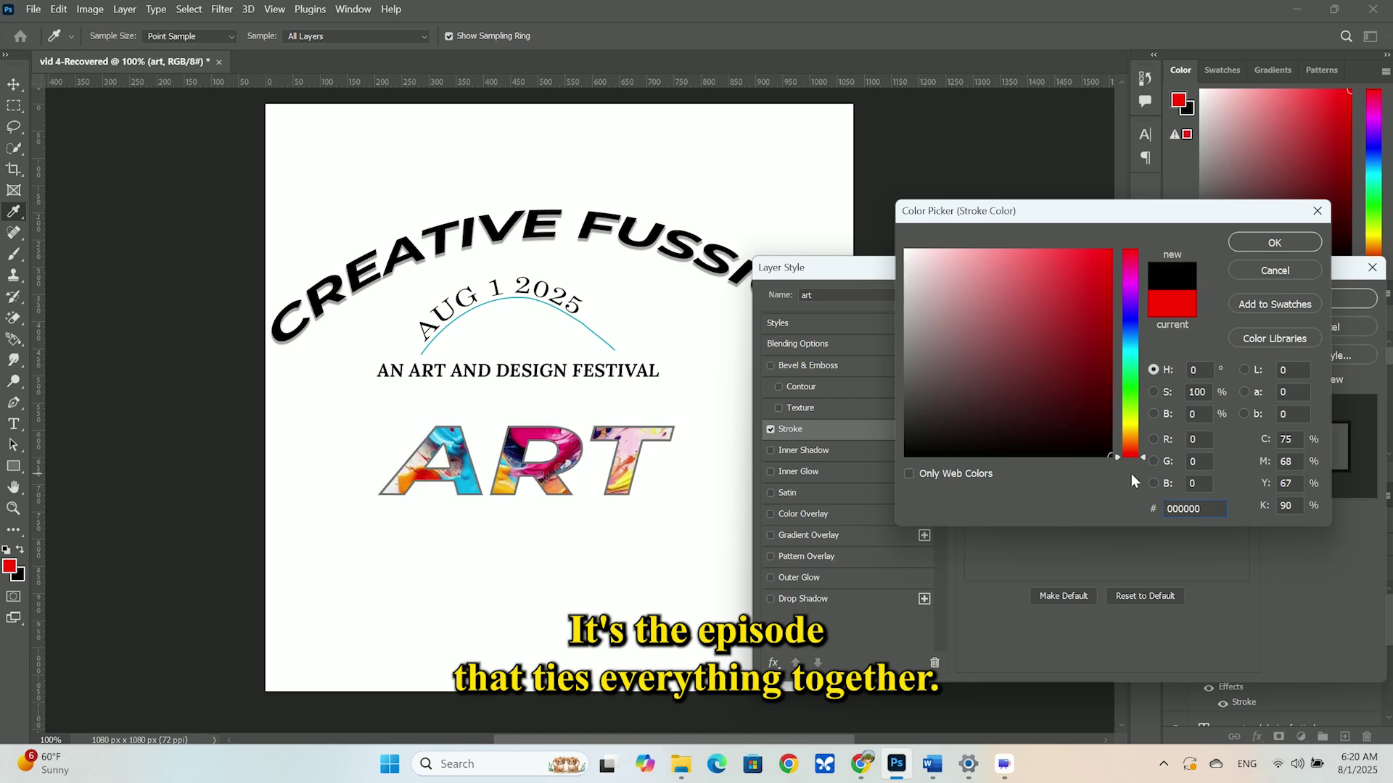
click(1130, 342)
drag(1105, 404, 1072, 326)
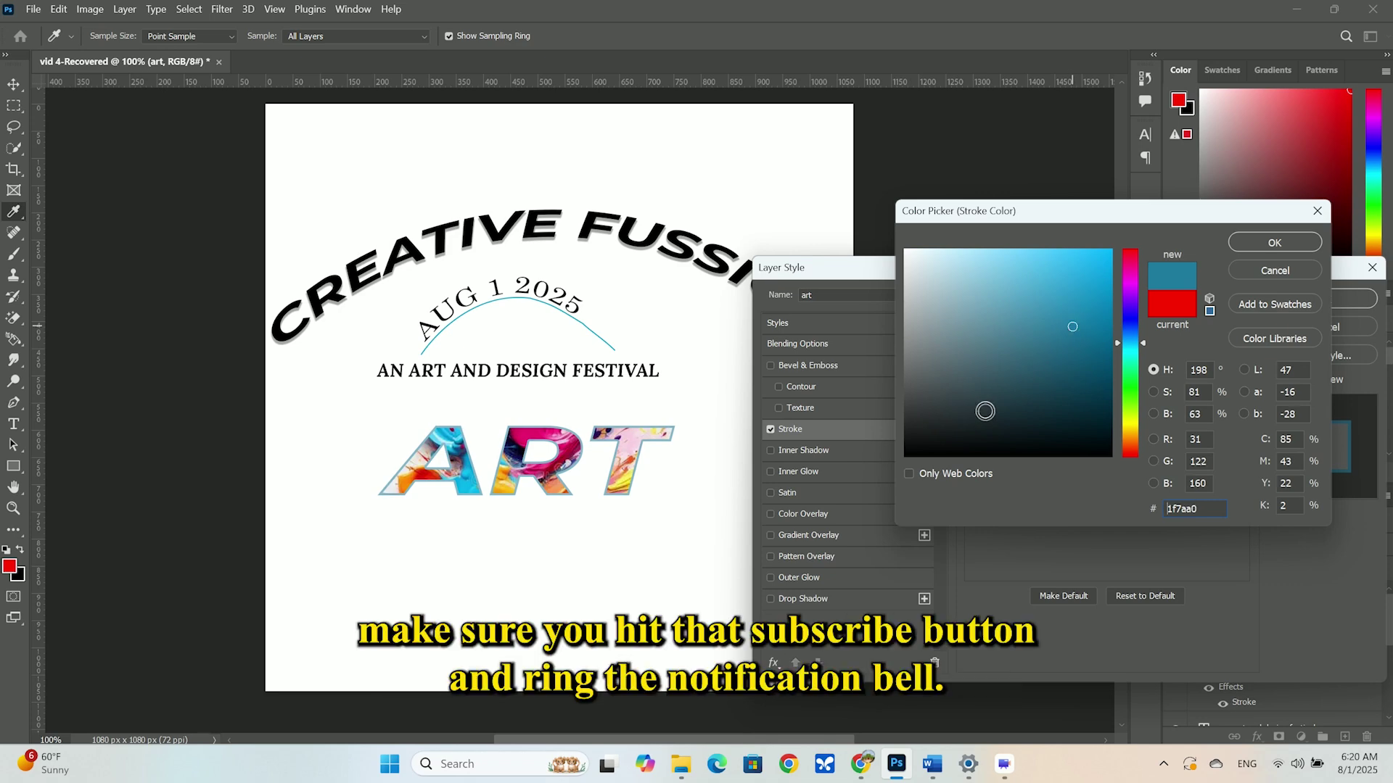
click(1254, 250)
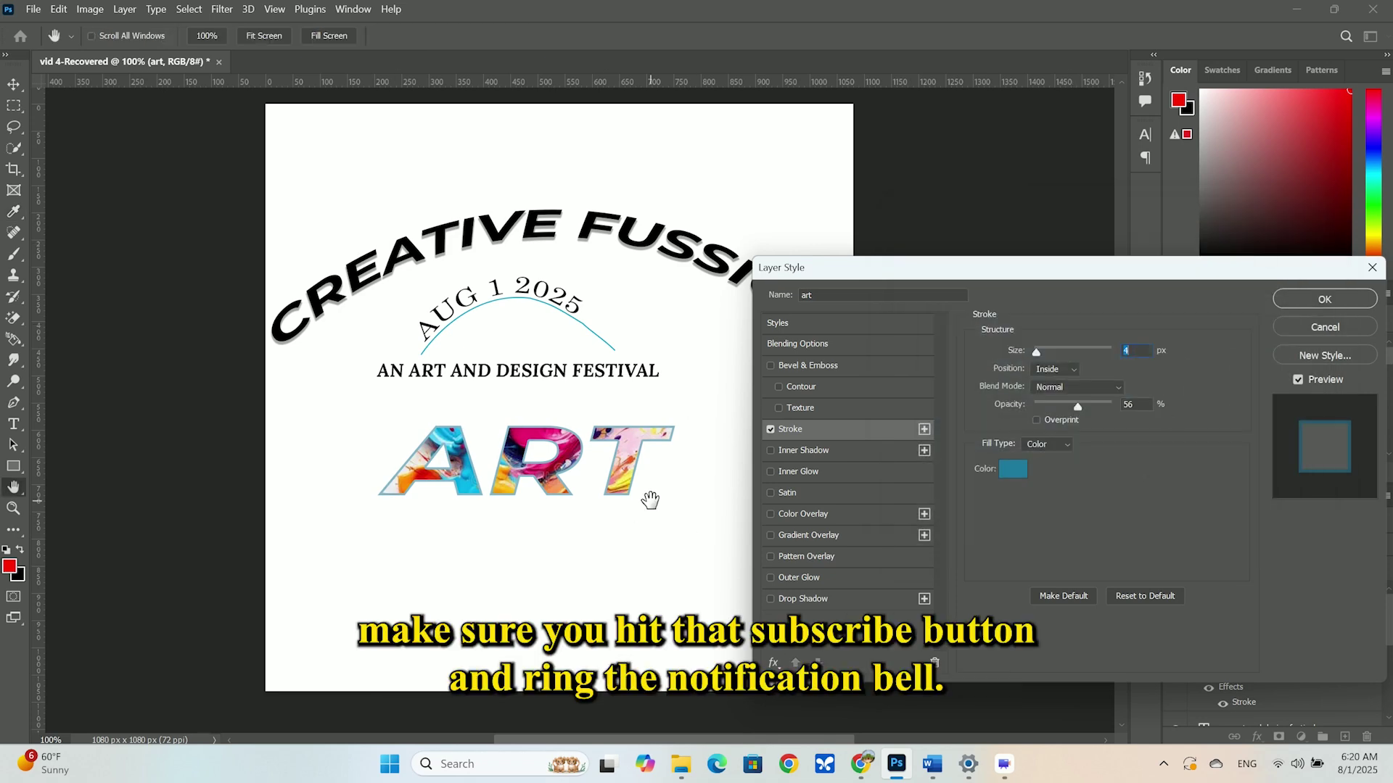
drag(1077, 407, 1067, 422)
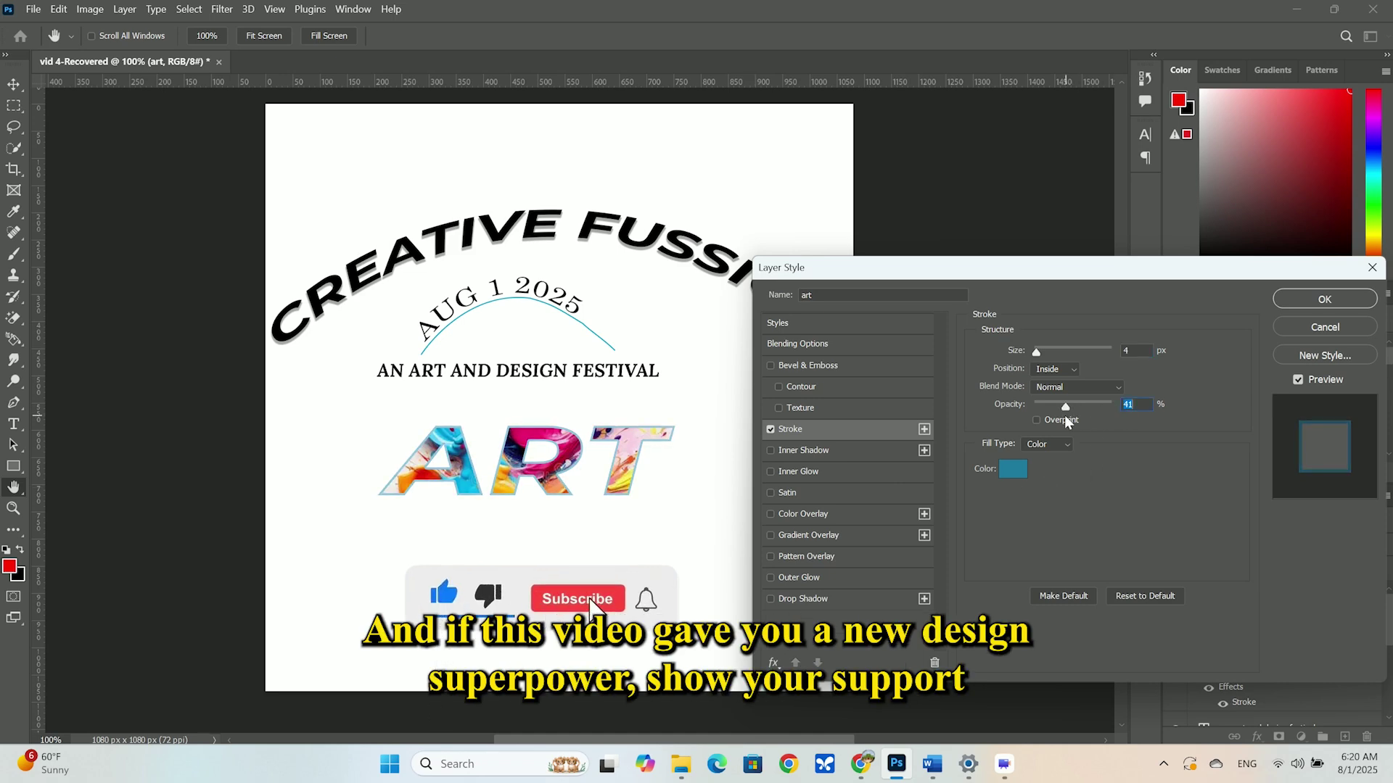
click(1324, 299)
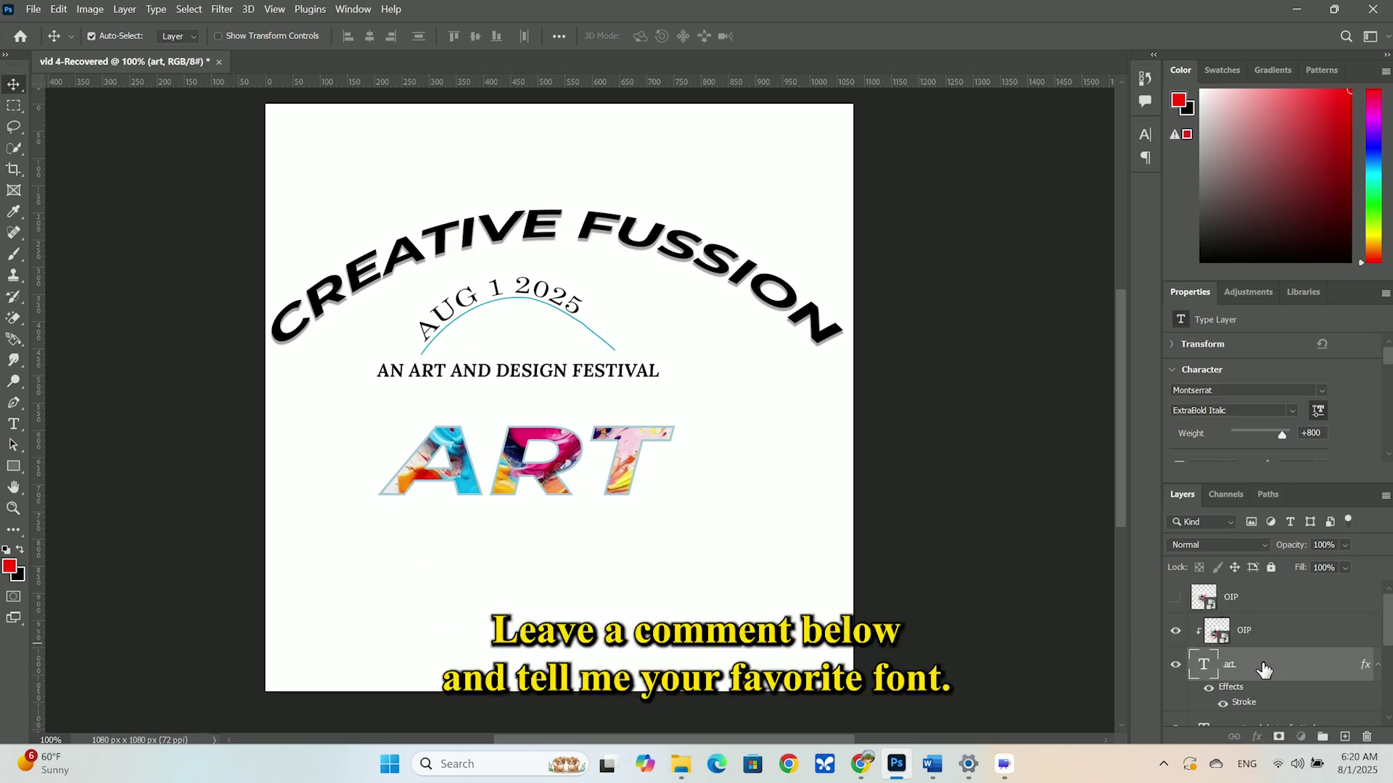
click(1257, 737)
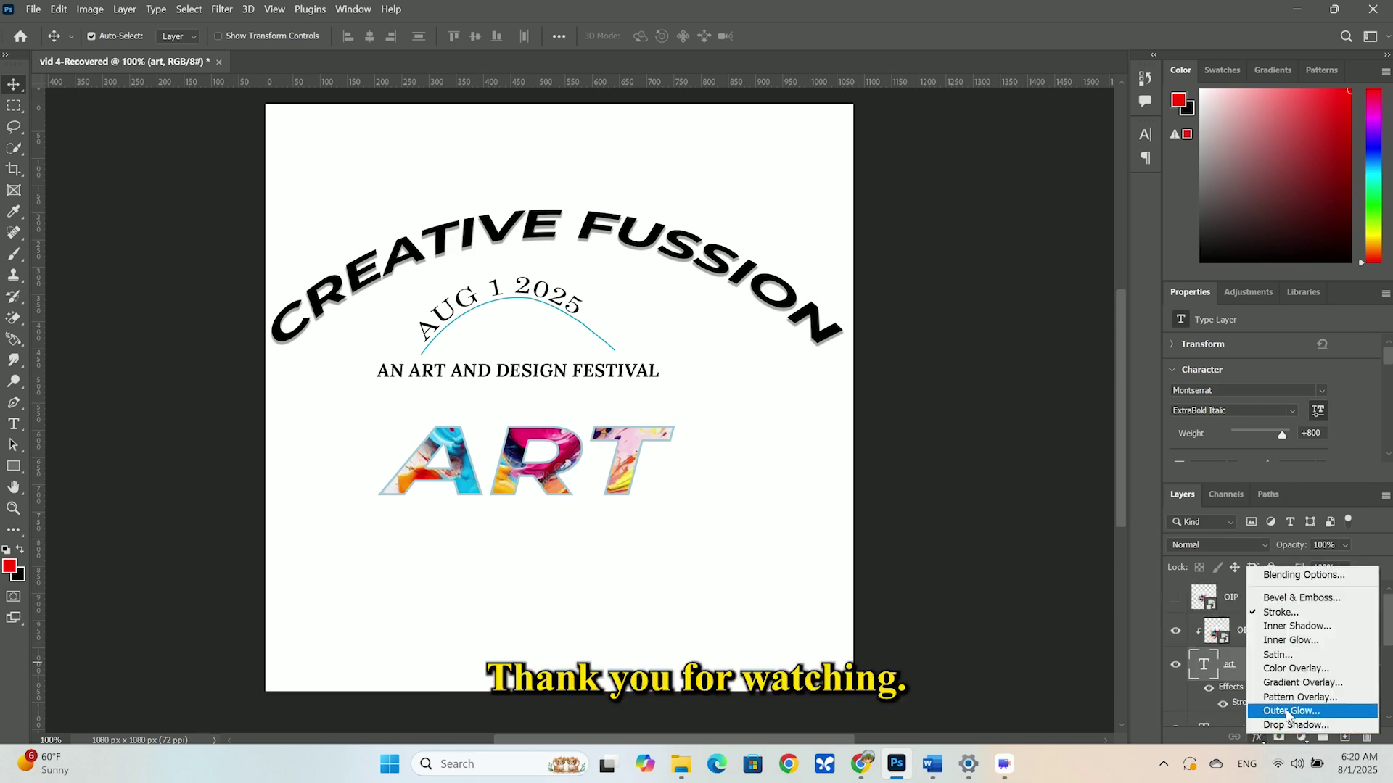
key(super+space)
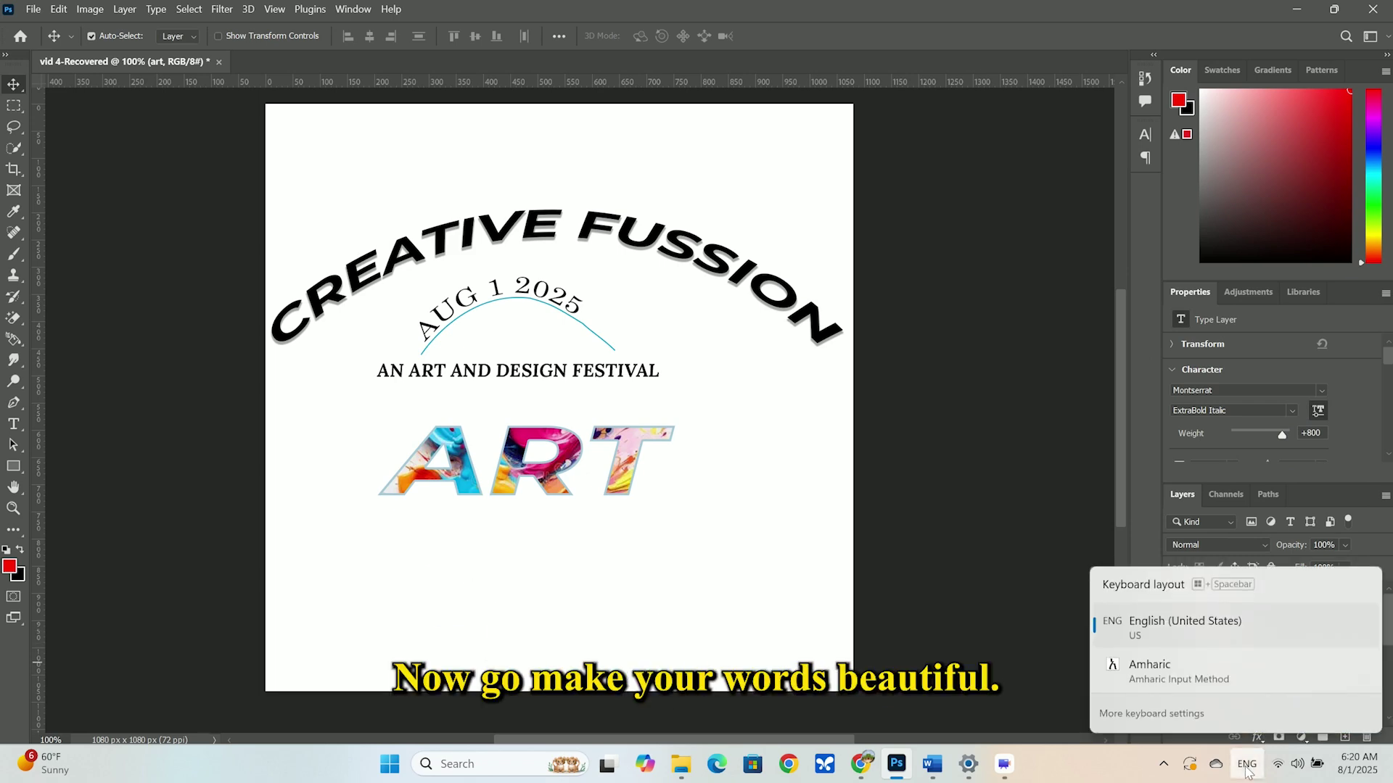